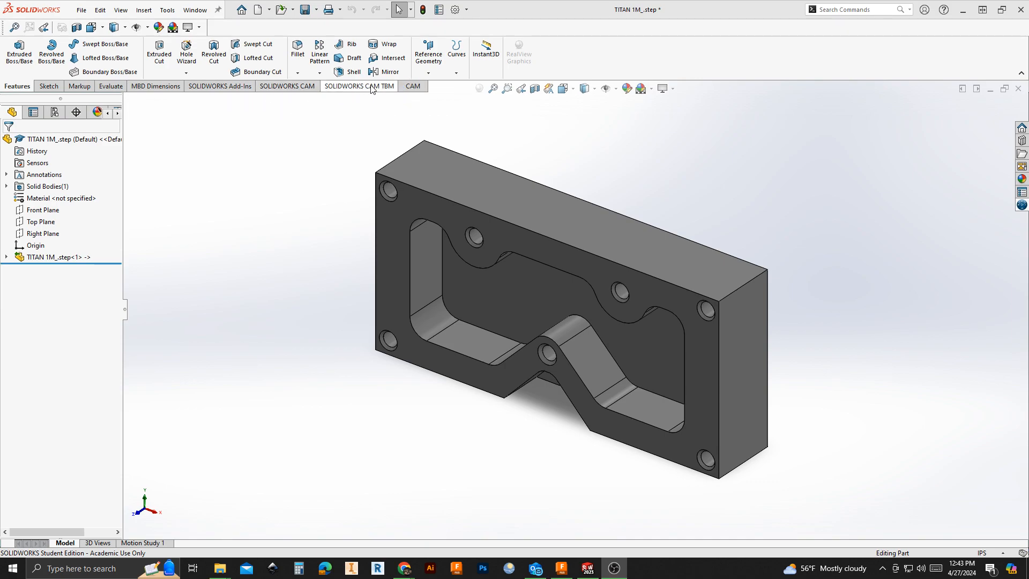
- Create a new CAM milling job using the TITAN 1M_ body as the job model
left_click(413, 87)
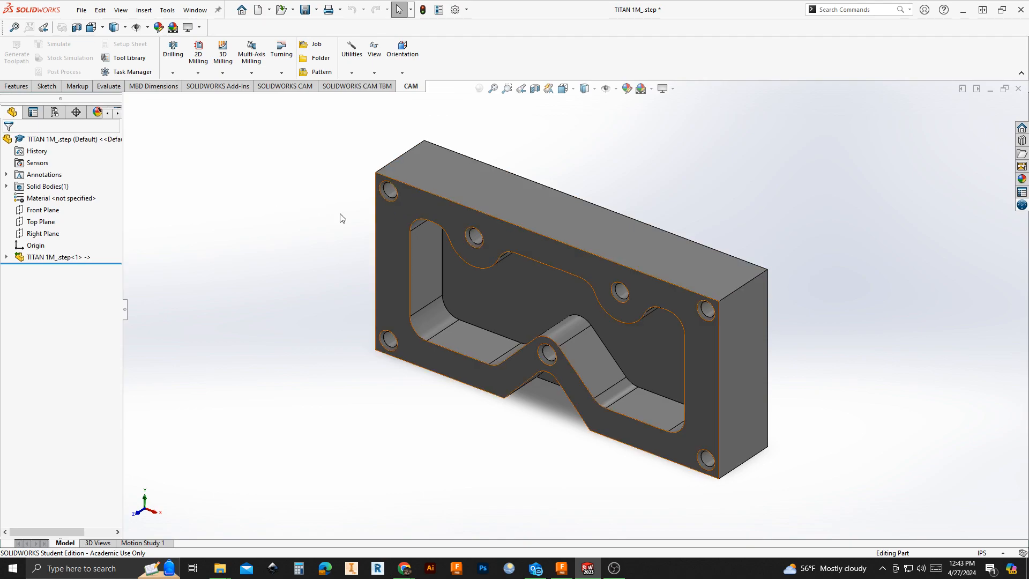
left_click(119, 115)
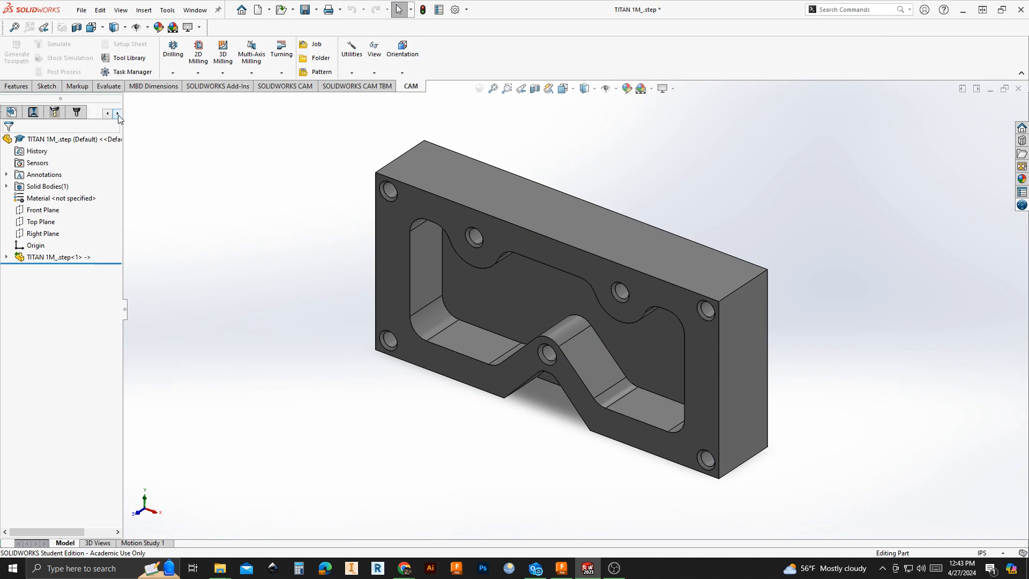
left_click(77, 113)
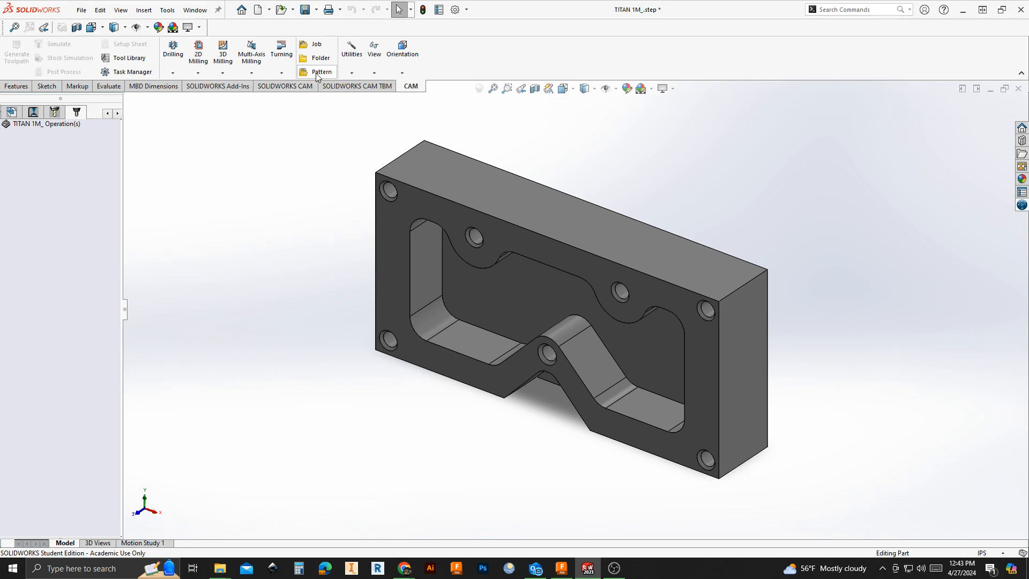
left_click(318, 46)
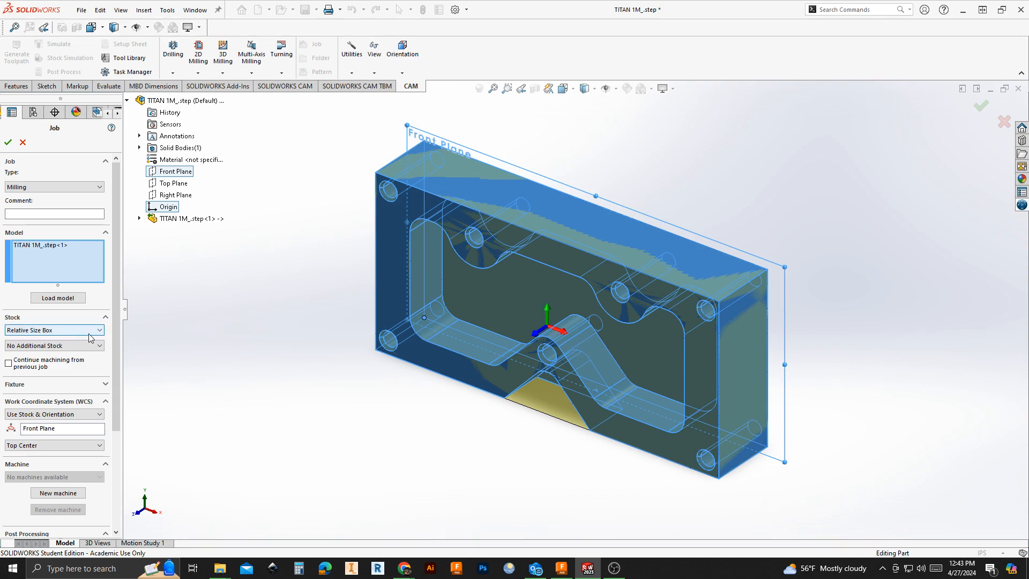
scroll(117, 325, "down", 1)
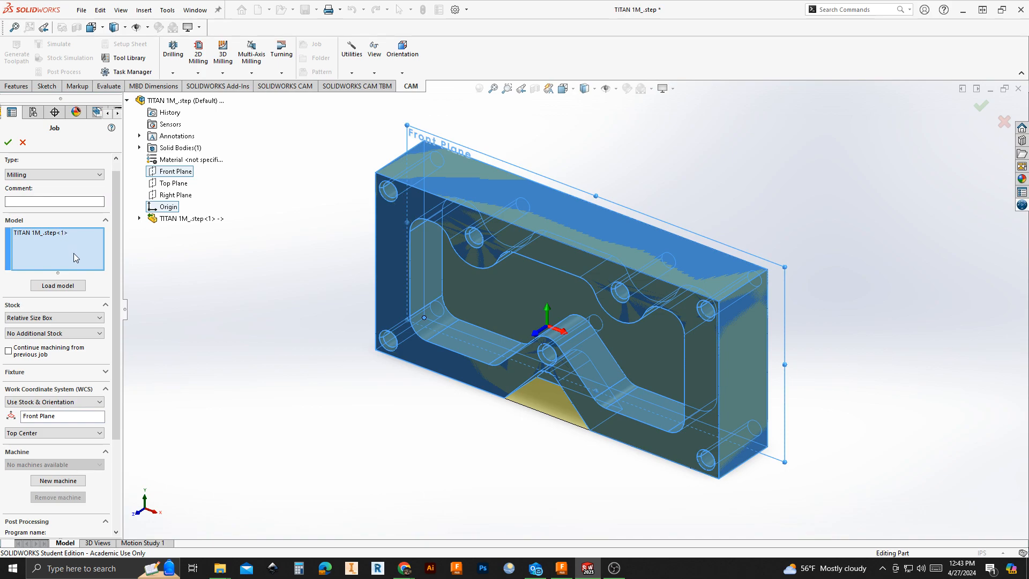
left_click(391, 234)
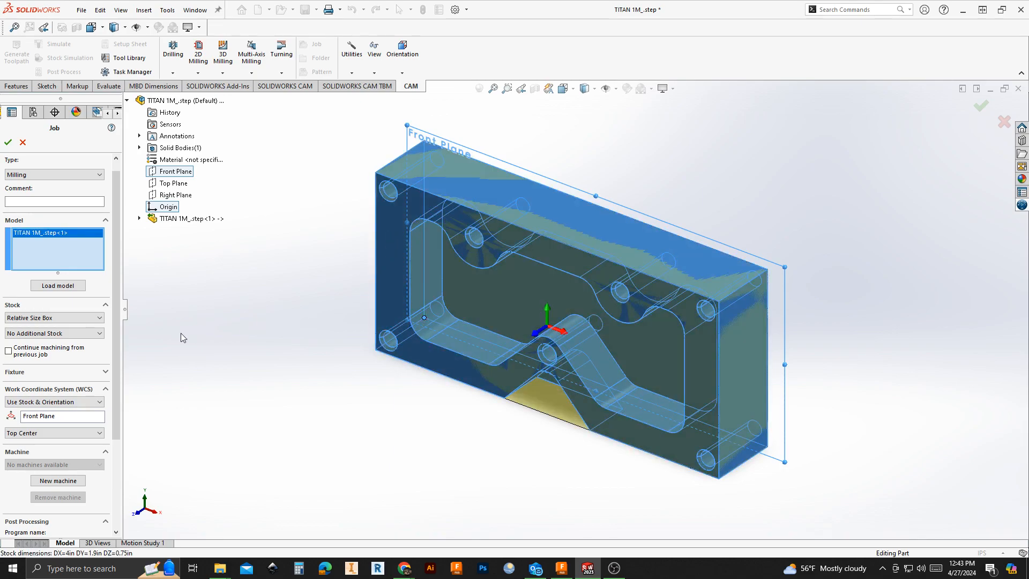
- Define the job stock as a Fixed Size Box with a width of 5 in and a depth of 2 in
scroll(31, 305, "down", 3)
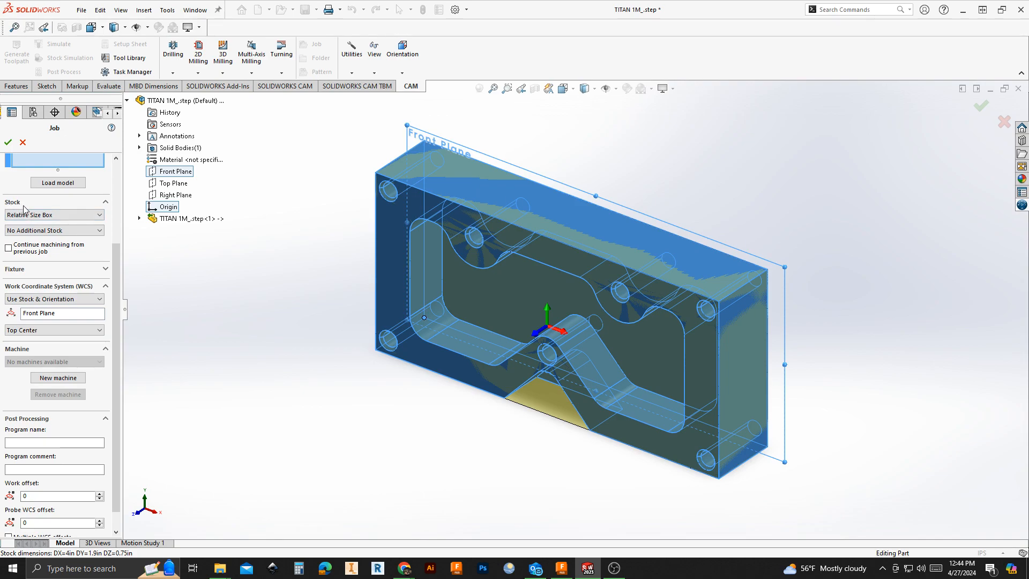
mouse_move(25, 219)
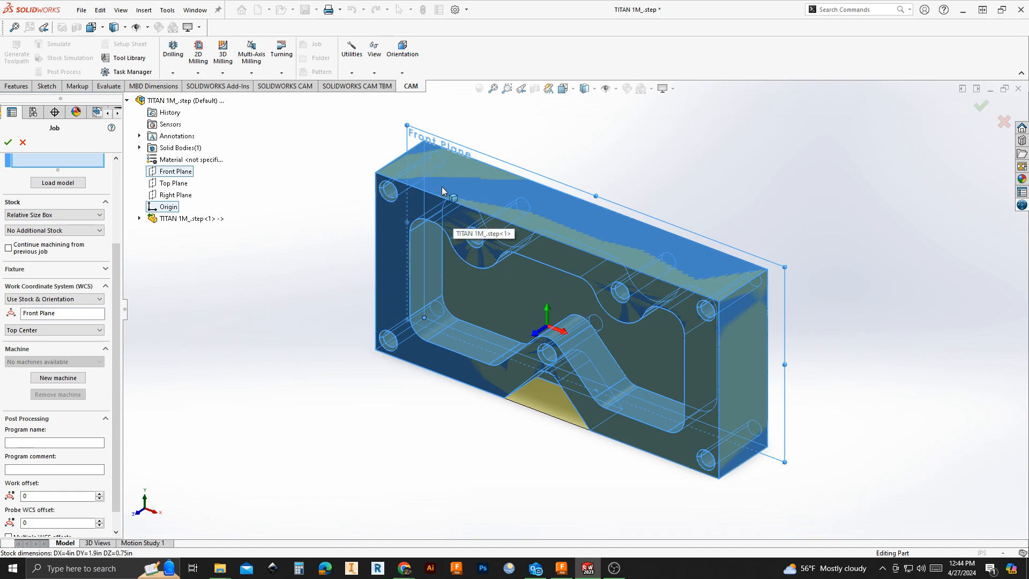
left_click(46, 216)
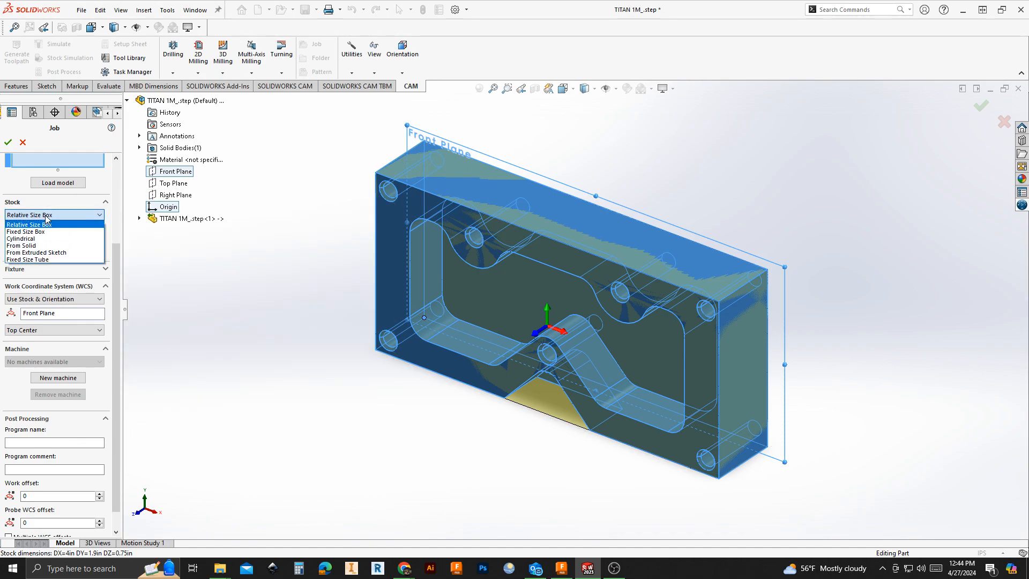
left_click(47, 232)
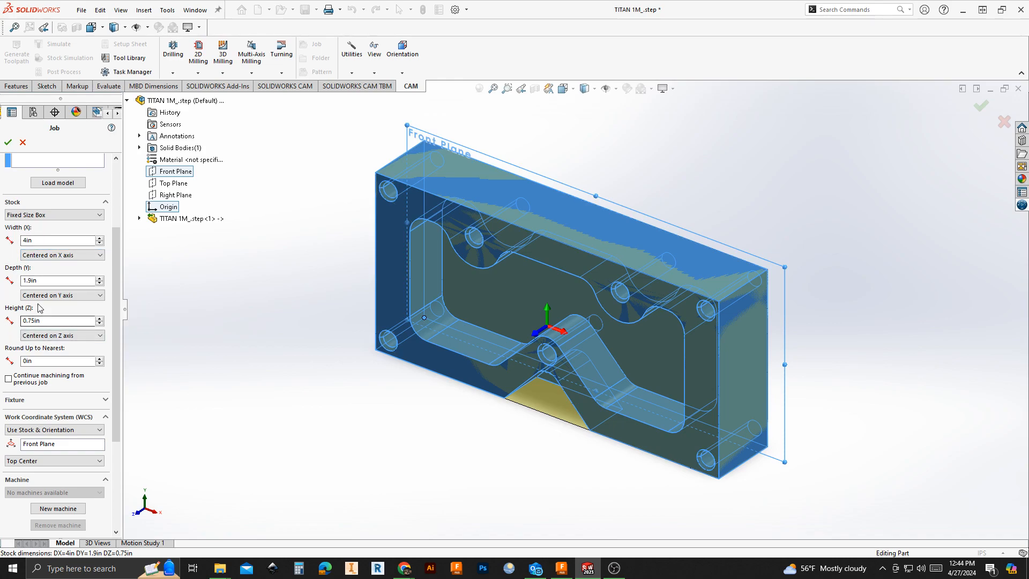
double_click(44, 241)
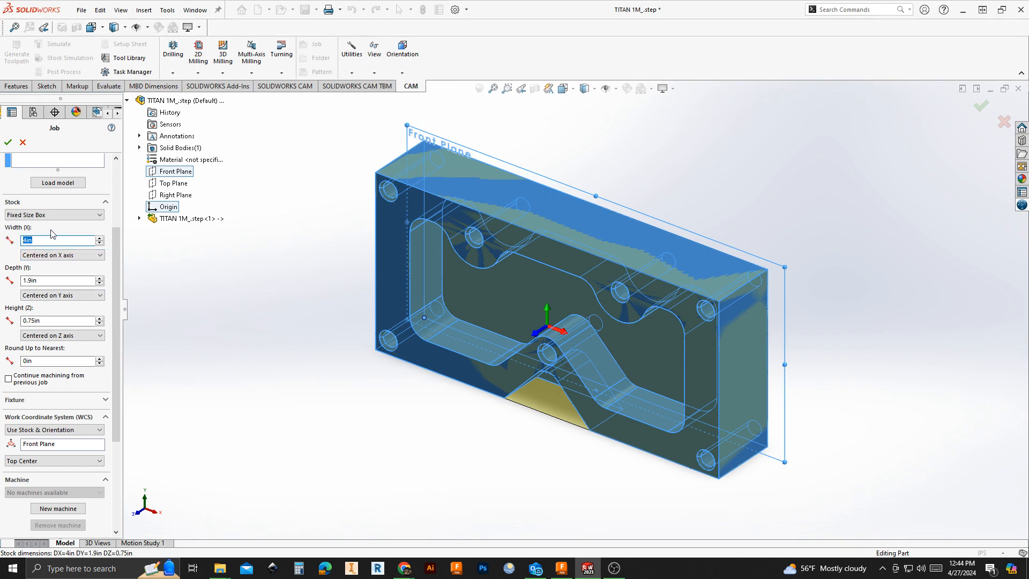
type("5")
key("Tab")
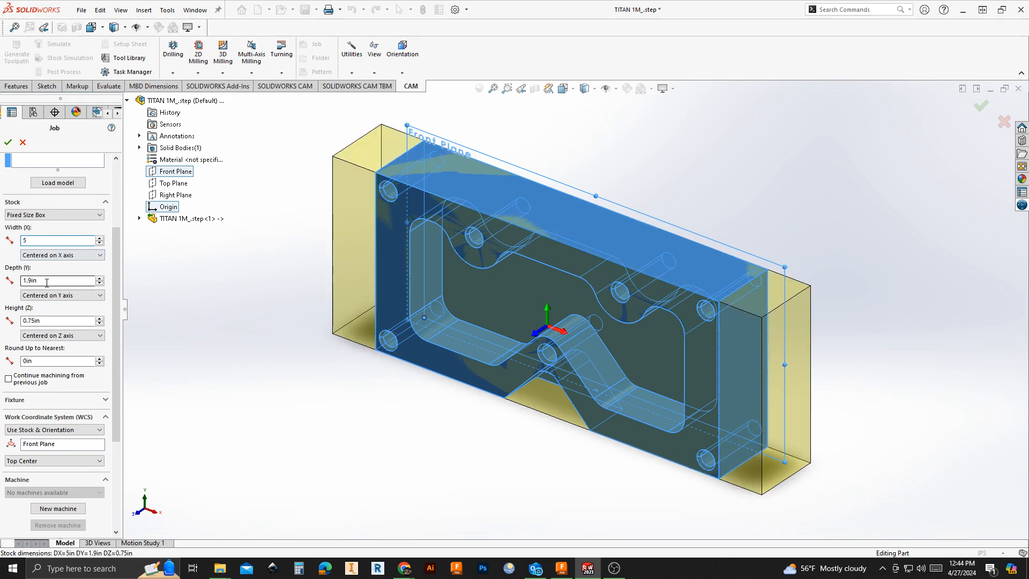
type("2")
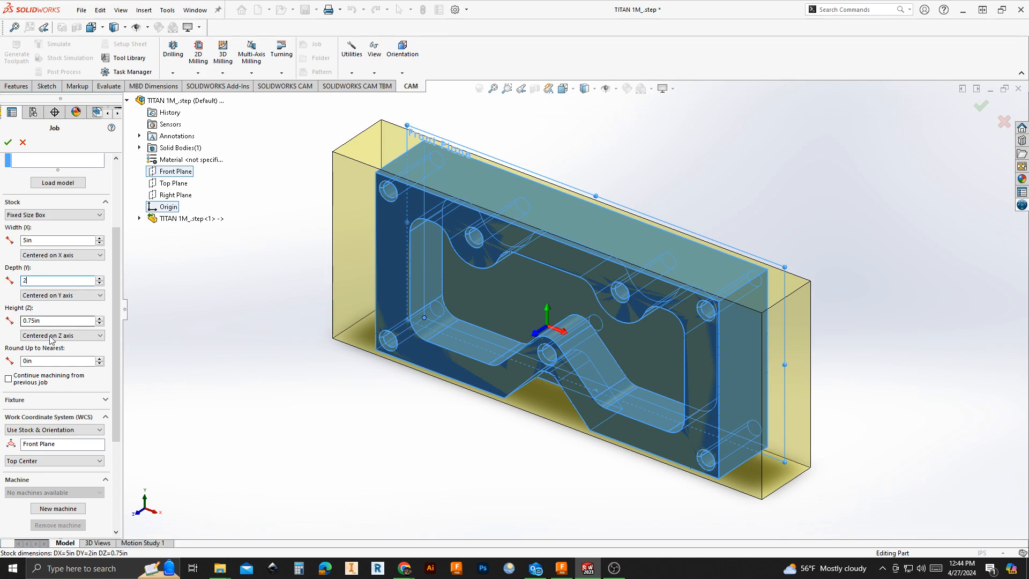
- Place the work coordinate system origin at Top Corner 3 of the stock and accept the job
left_click_drag(118, 384, 114, 433)
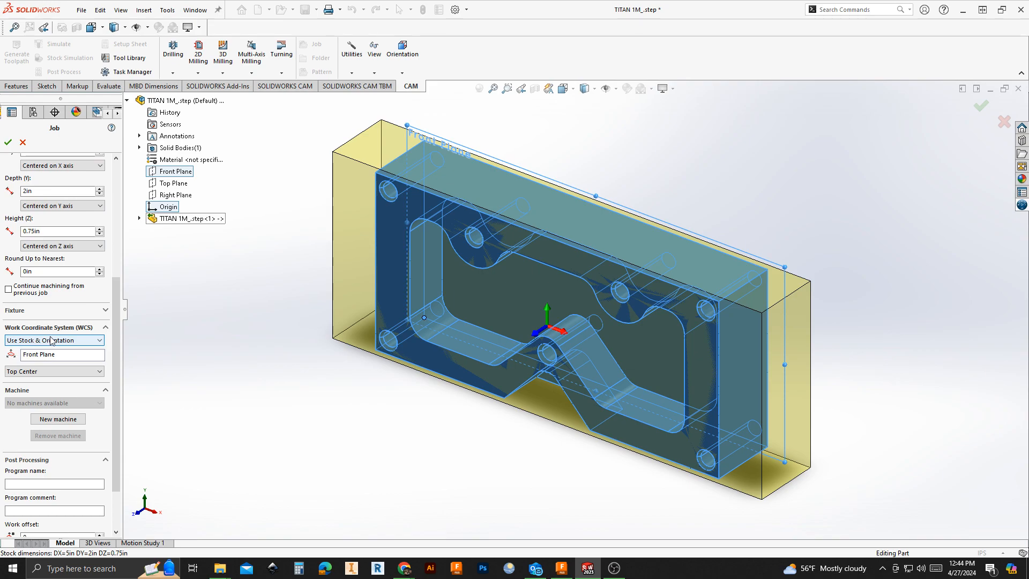
scroll(114, 345, "down", 1)
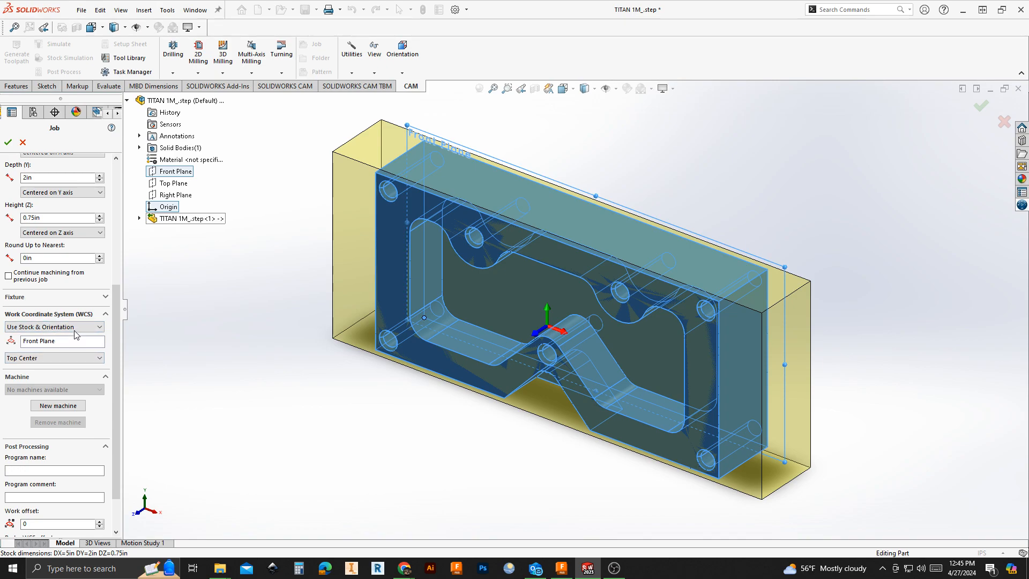
left_click(68, 359)
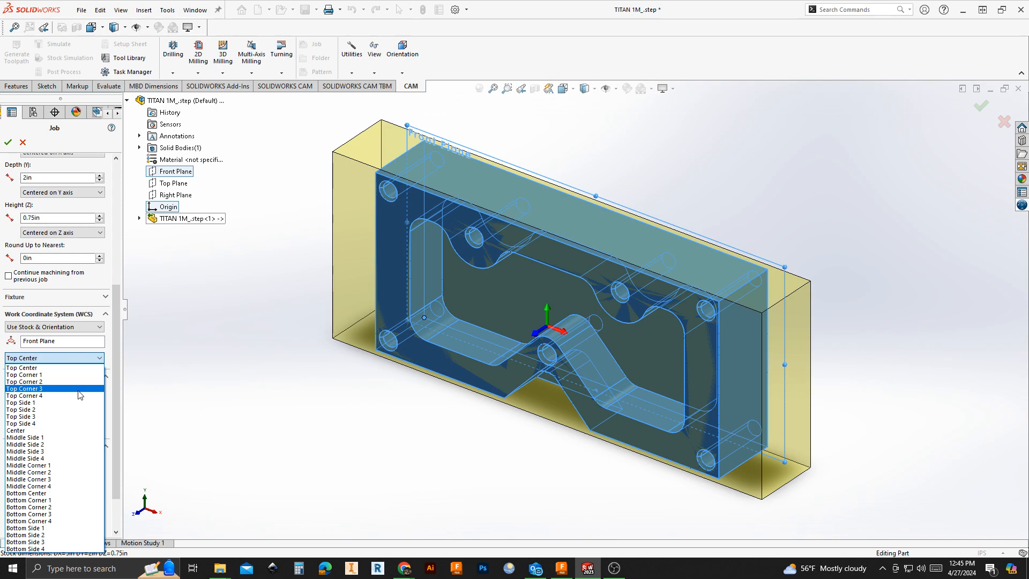
left_click(79, 395)
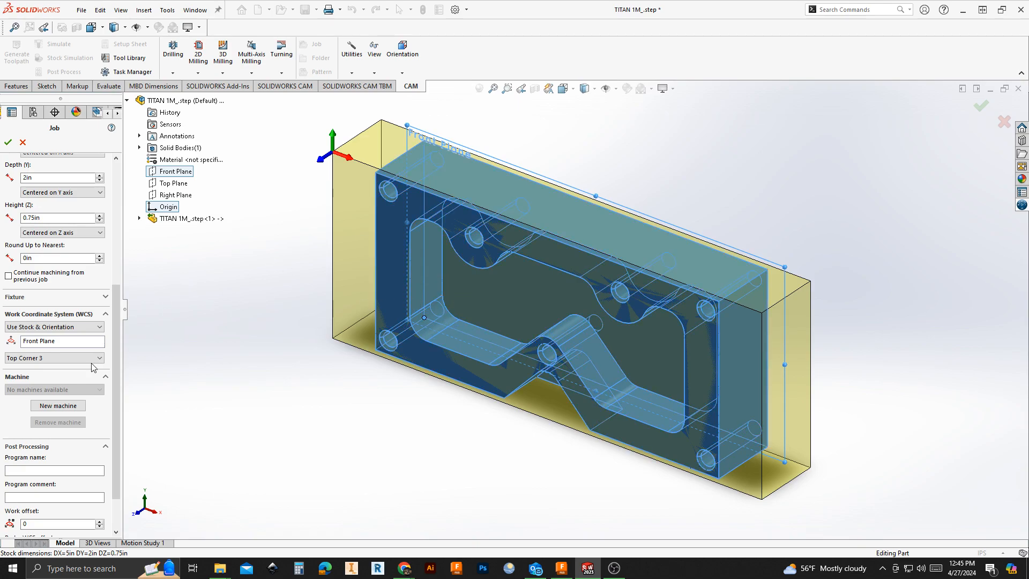
scroll(117, 400, "down", 3)
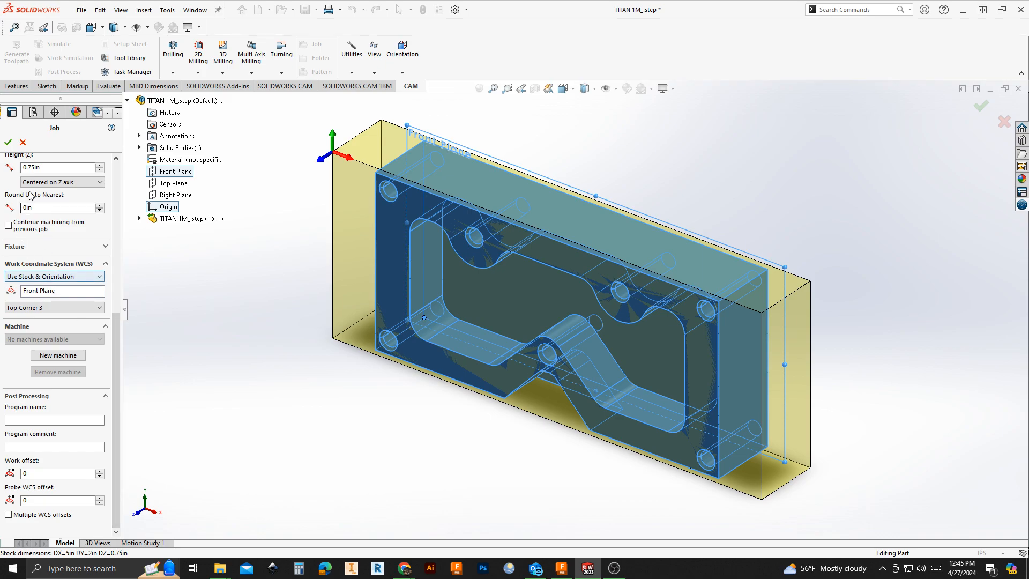
left_click(7, 143)
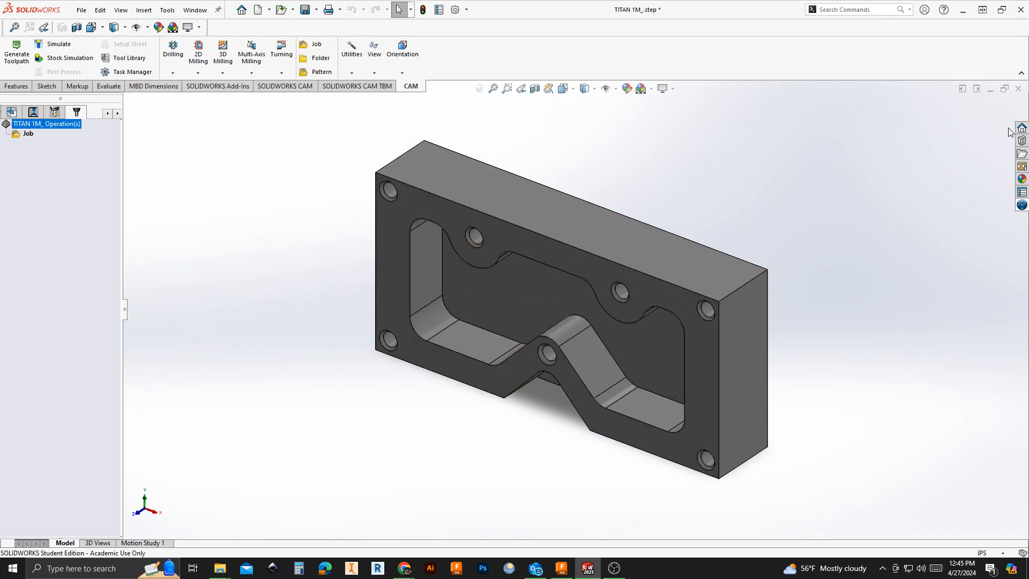
left_click(197, 75)
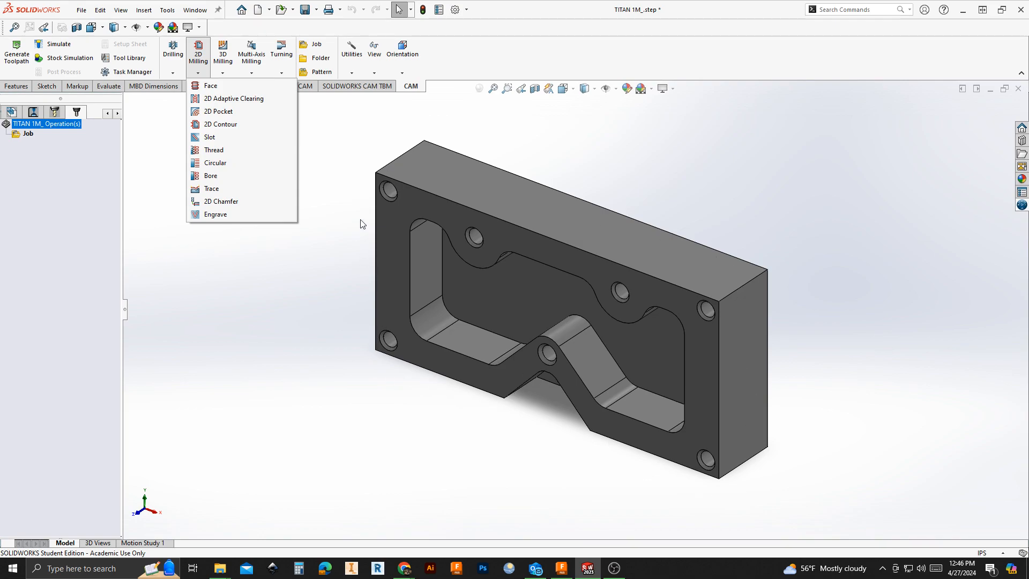
left_click(174, 51)
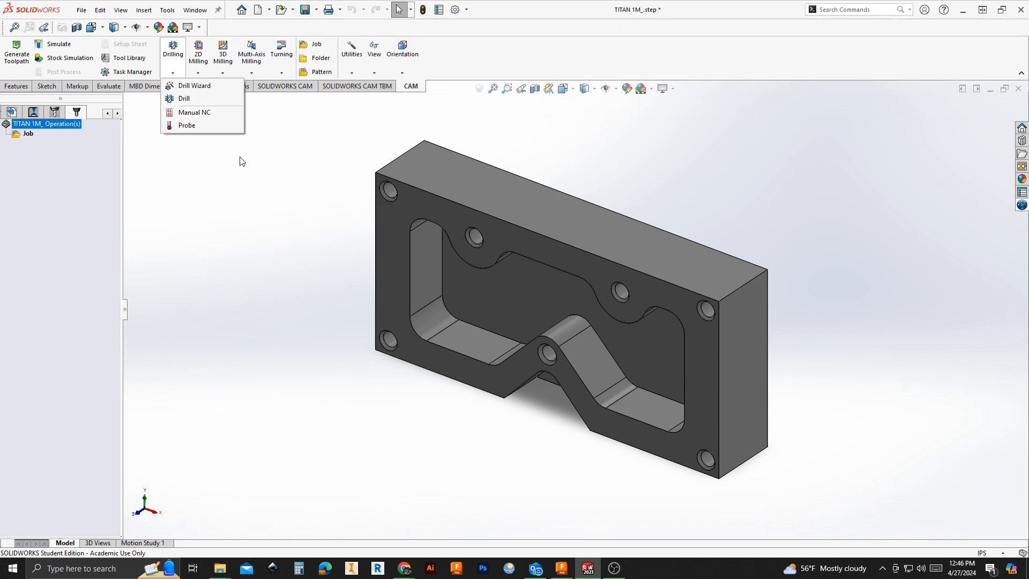
left_click(80, 105)
- Start a Drill operation and narrow the tool library to tools of the type Any drill
left_click(170, 53)
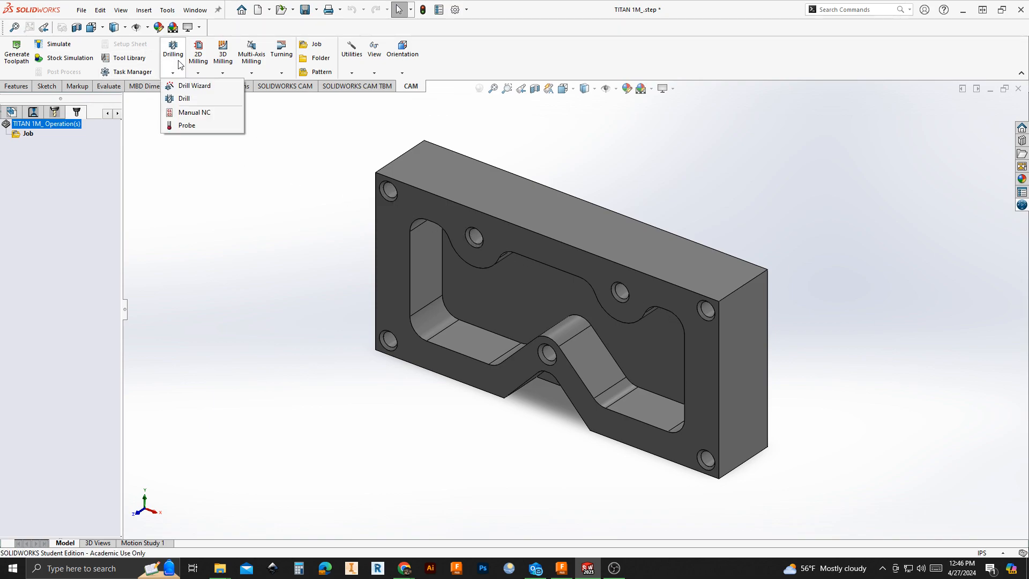
left_click(182, 99)
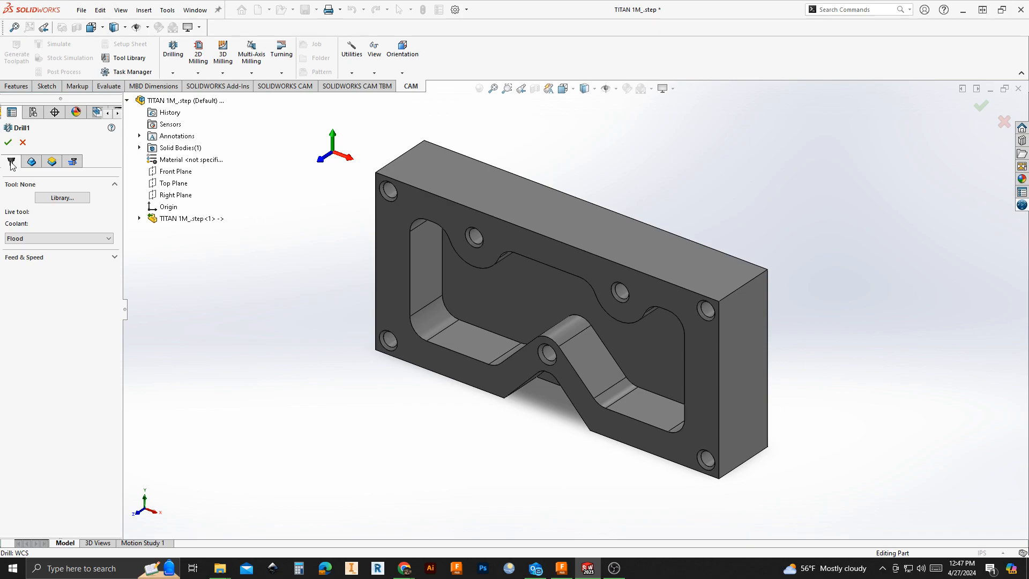
left_click(46, 200)
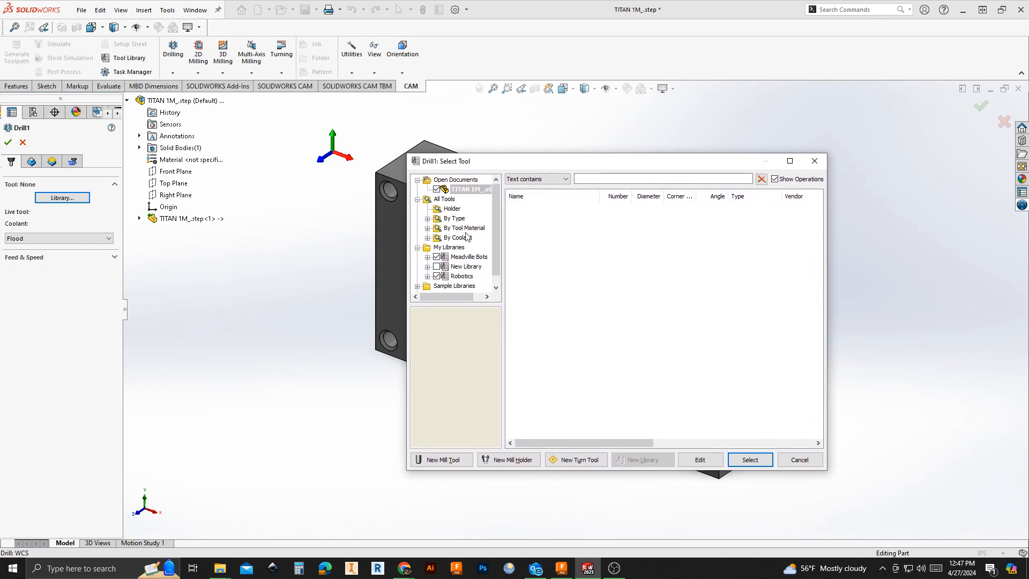
left_click_drag(494, 216, 496, 239)
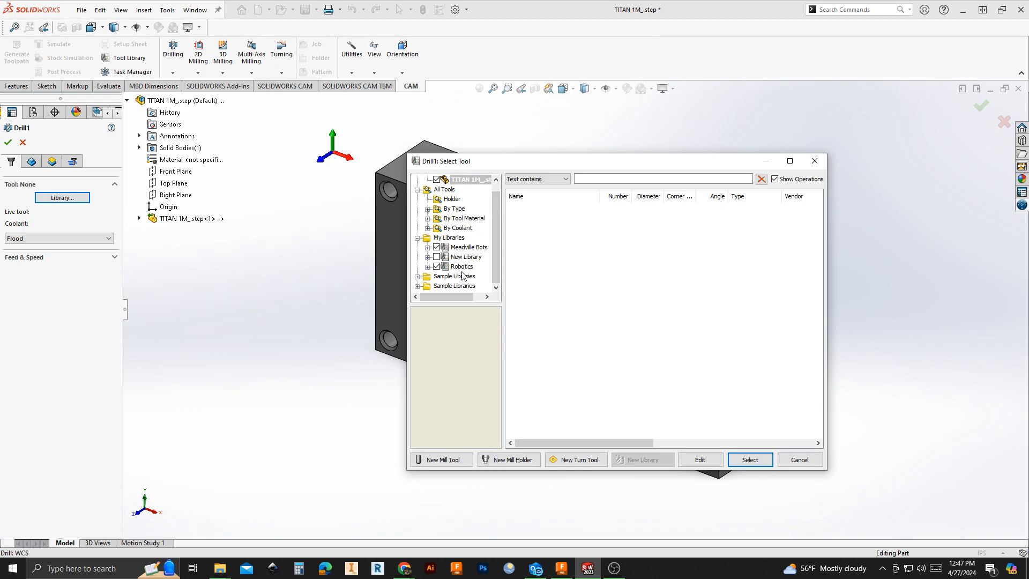
left_click(445, 190)
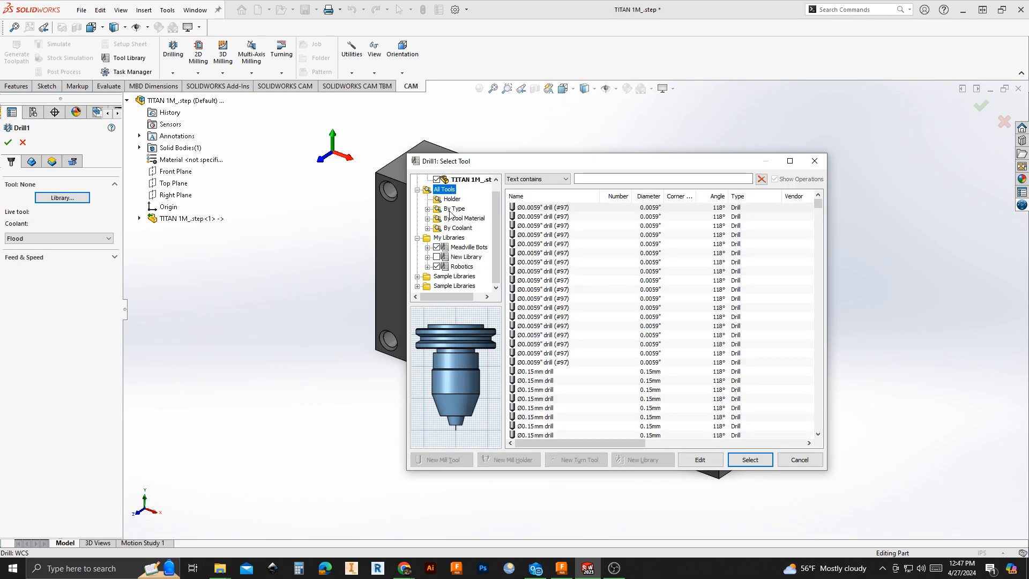
left_click(428, 209)
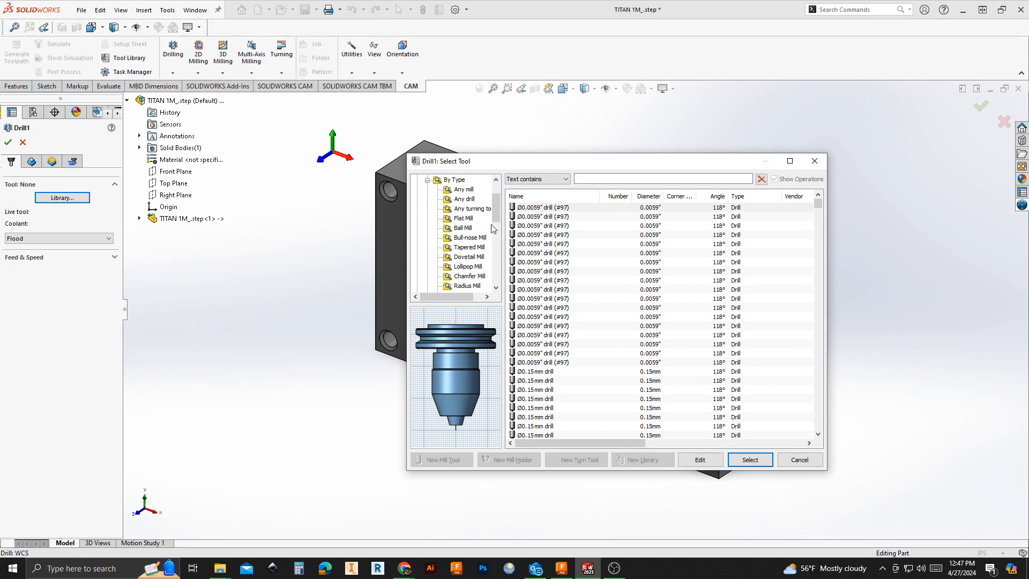
left_click(462, 199)
- Search the drills for #21 and assign the Ø0.159" drill (#21) to the operation
left_click_drag(595, 162, 674, 132)
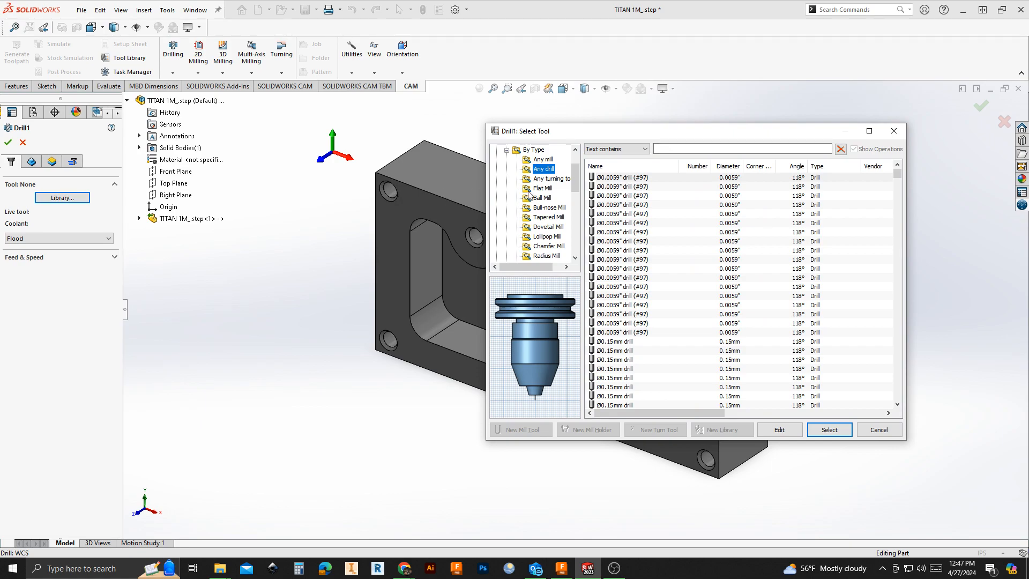
scroll(624, 323, "down", 1)
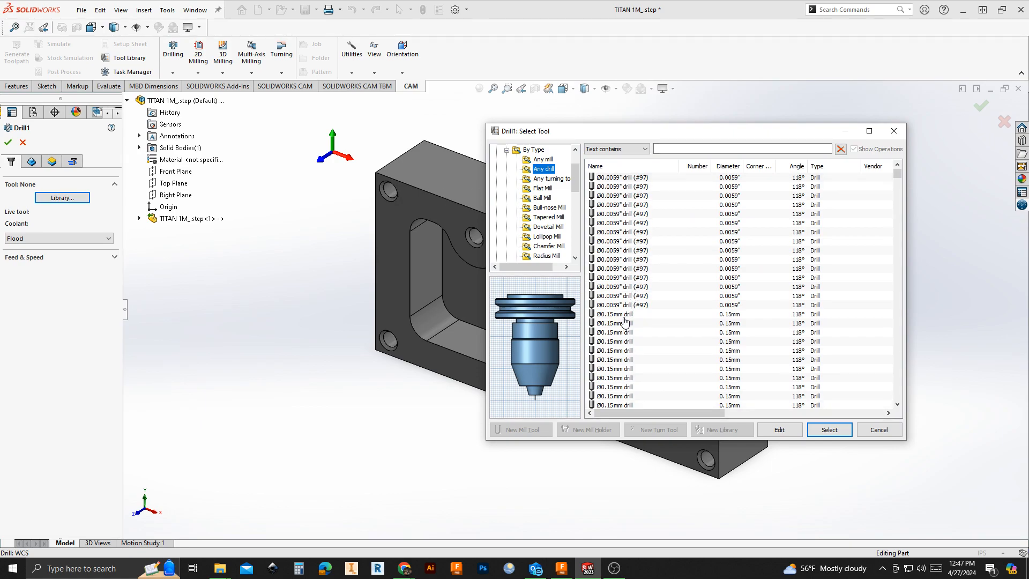
scroll(624, 320, "down", 3)
scroll(624, 320, "up", 4)
left_click(672, 149)
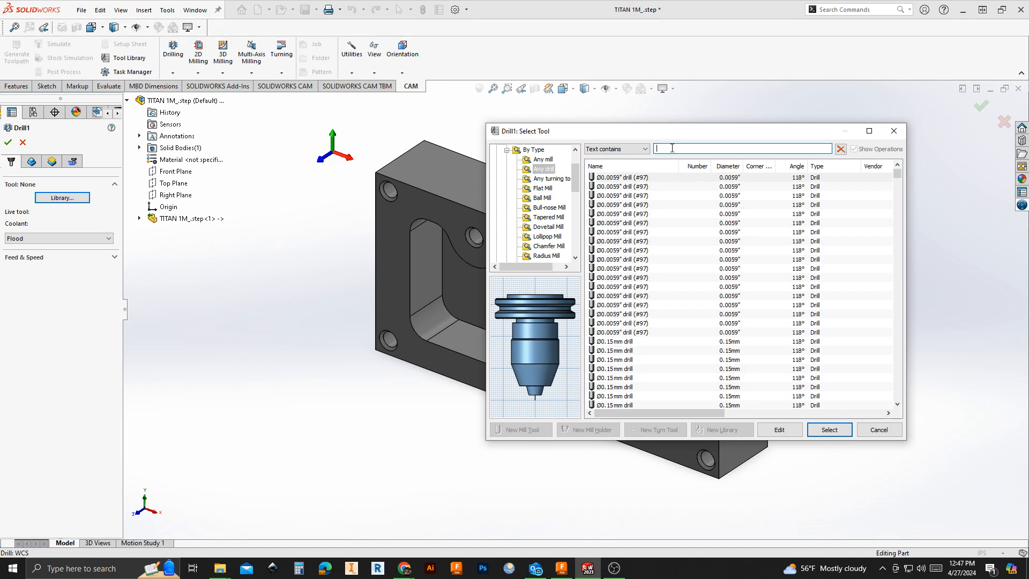
type("#21")
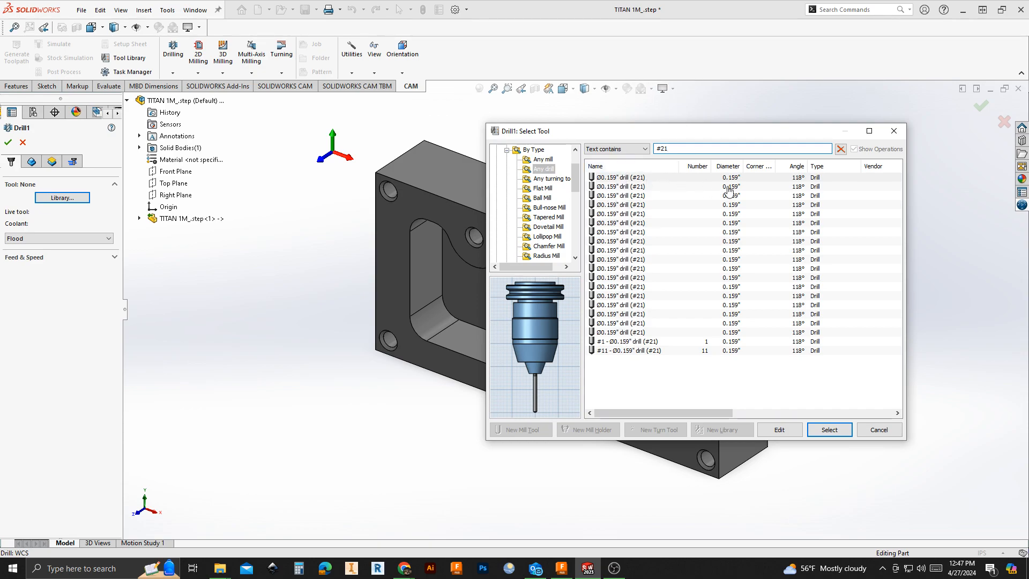
left_click(609, 179)
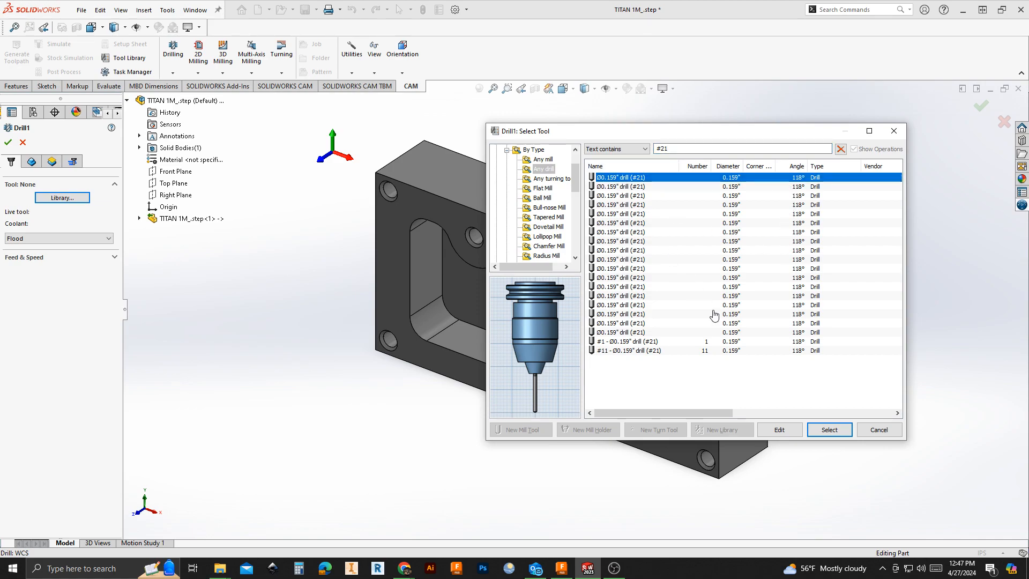
left_click(828, 429)
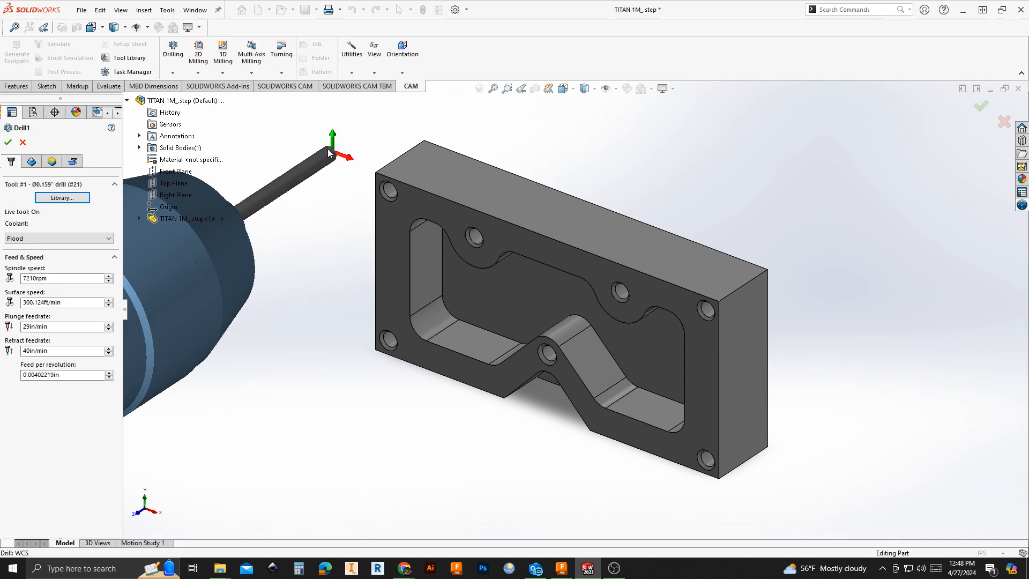
- Set the drill's spindle speed to 3120 rpm and its plunge feedrate to 10 in/min
double_click(62, 278)
type("3120")
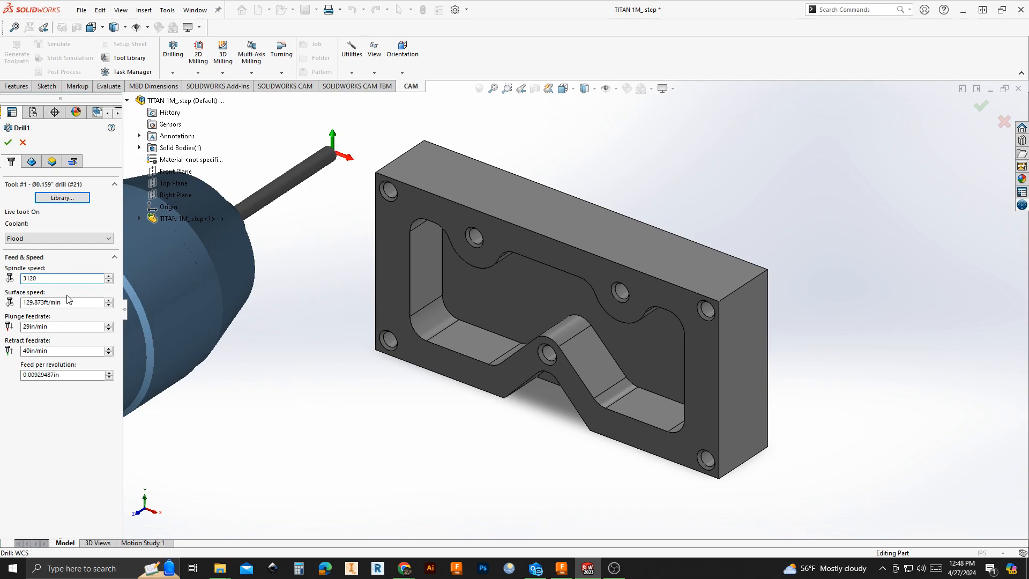
left_click(47, 326)
type("10")
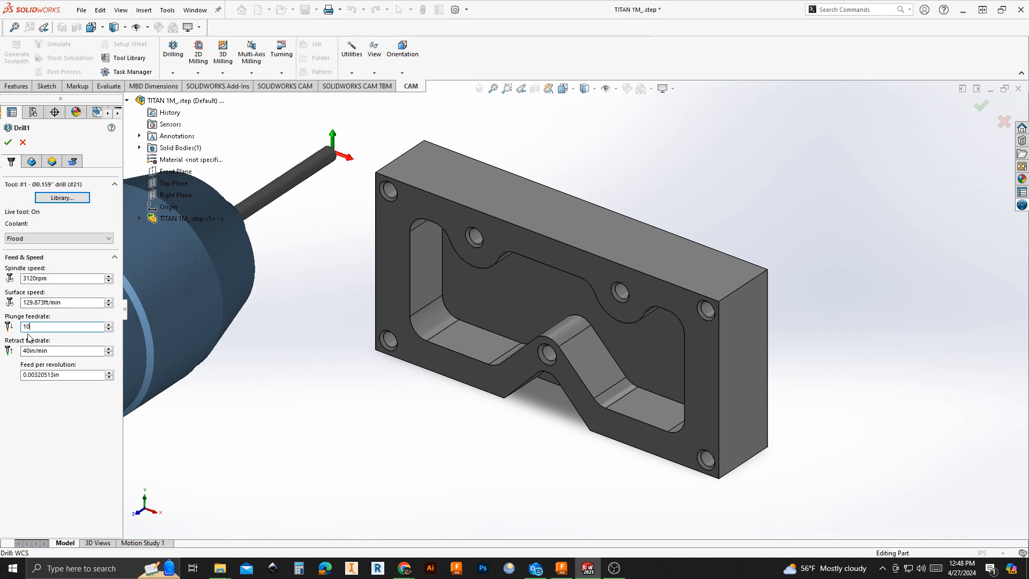
- Pick the corner, upper-lobe and center-peak holes nearest the origin for drilling and include all holes of the same diameter
left_click(32, 162)
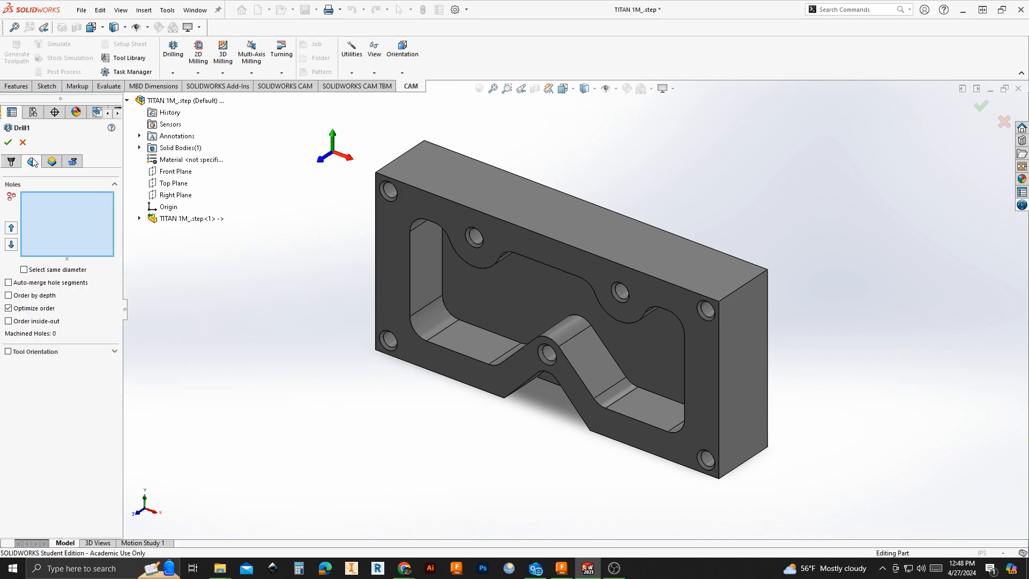
left_click(390, 190)
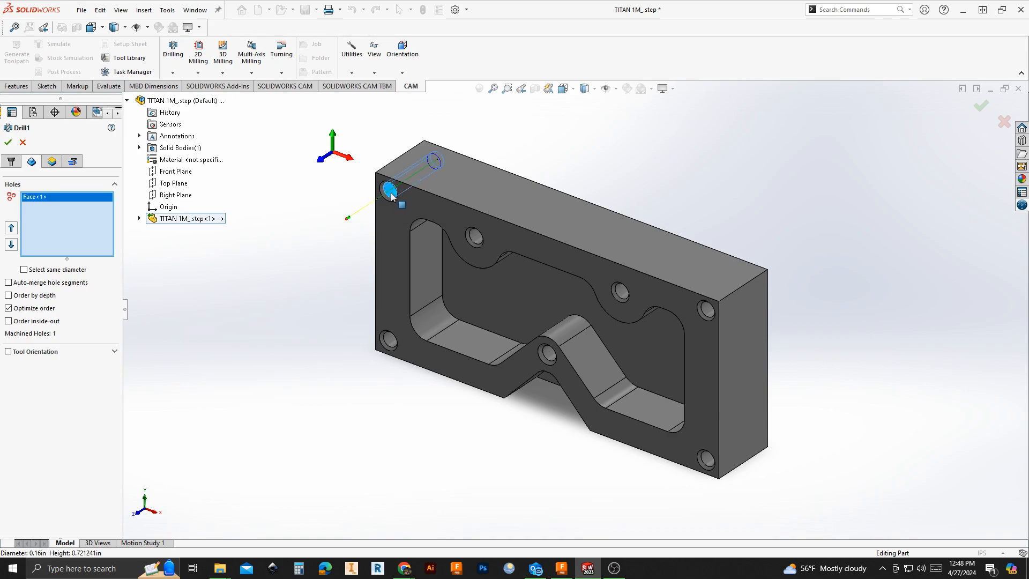
left_click(24, 270)
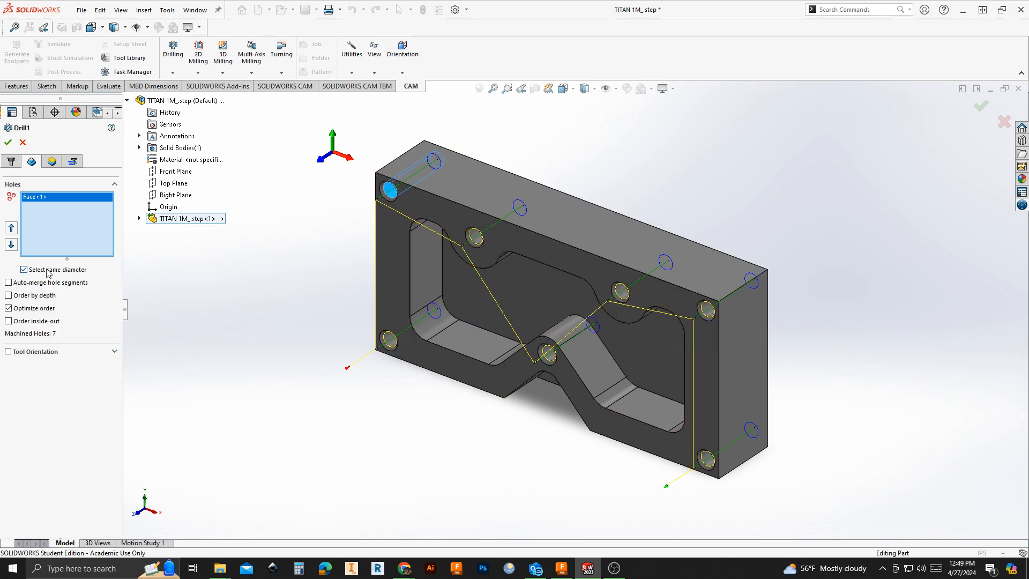
left_click(24, 269)
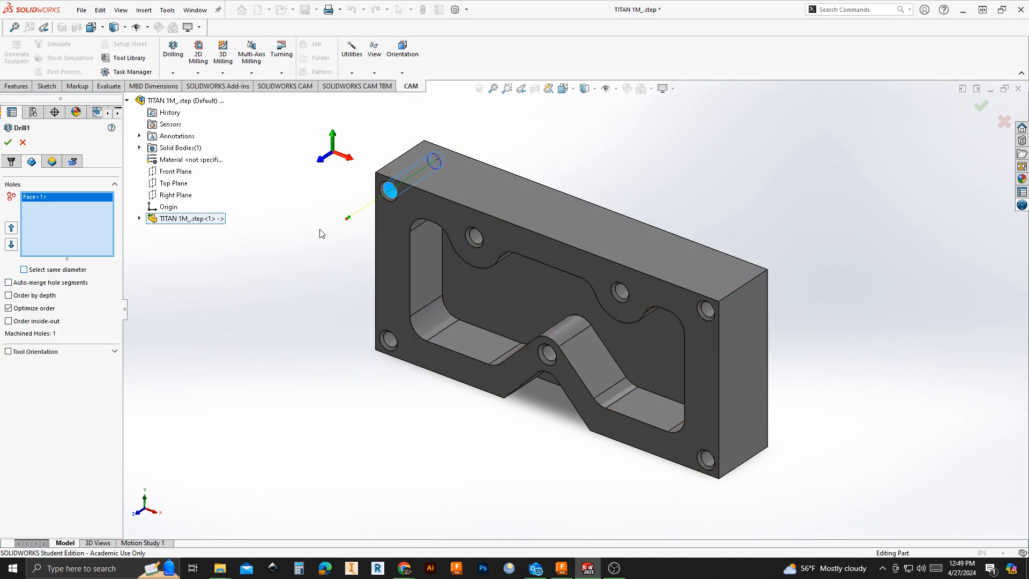
left_click(477, 238)
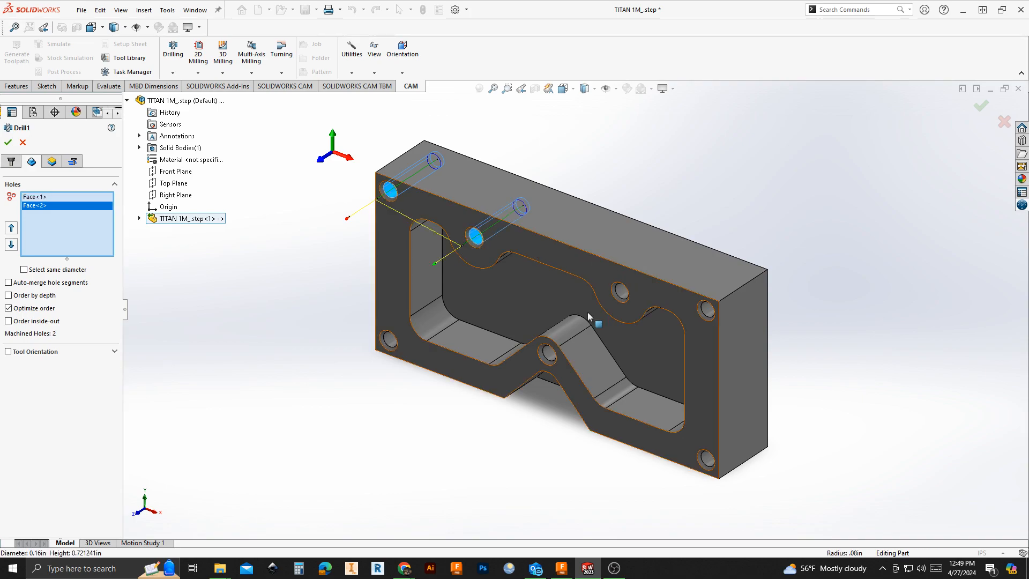
left_click(548, 353)
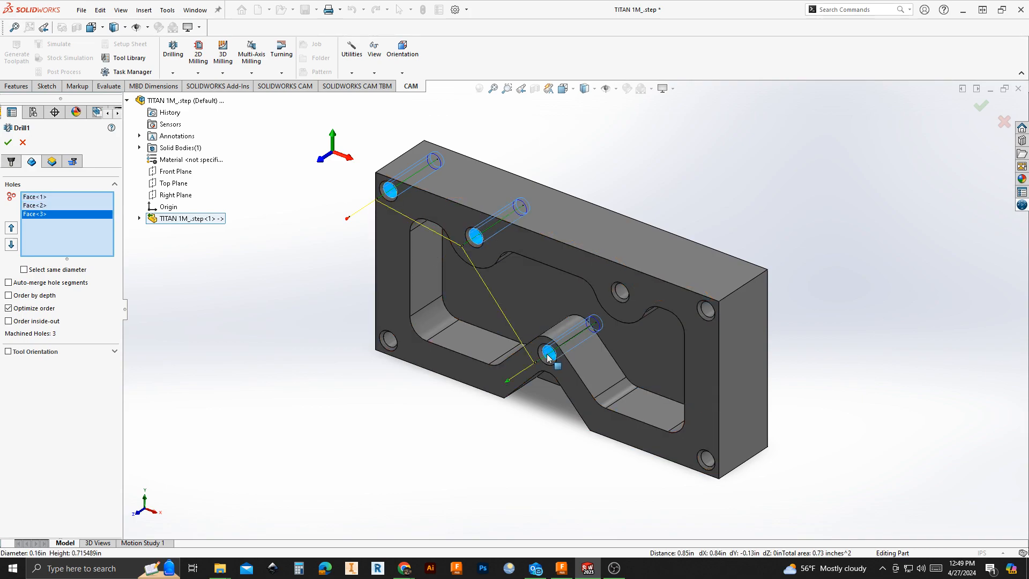
left_click(25, 270)
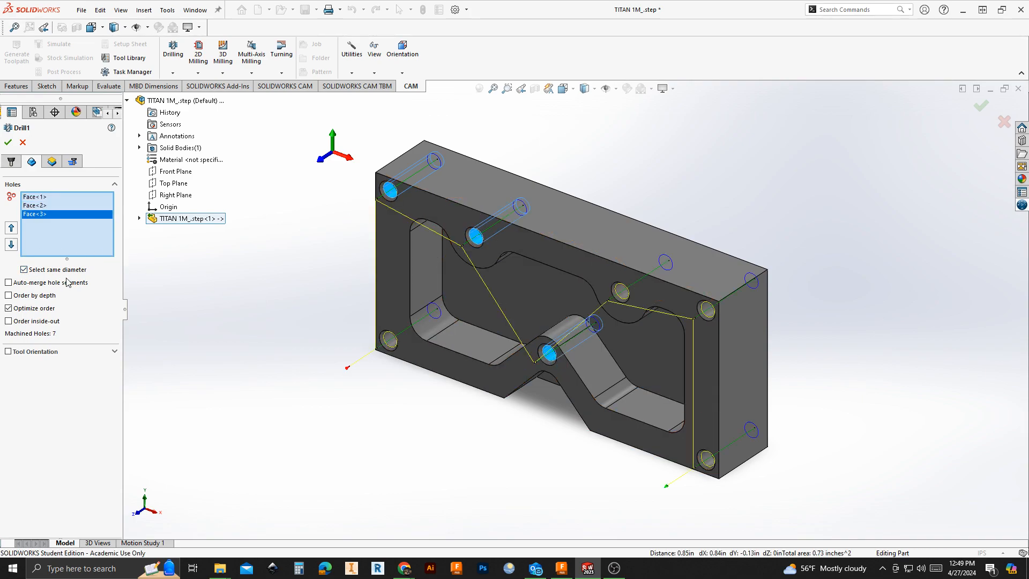
- Set the drilling top height to From Model Top and enable drill tip through bottom with a 0.05 in break-through depth
left_click(52, 162)
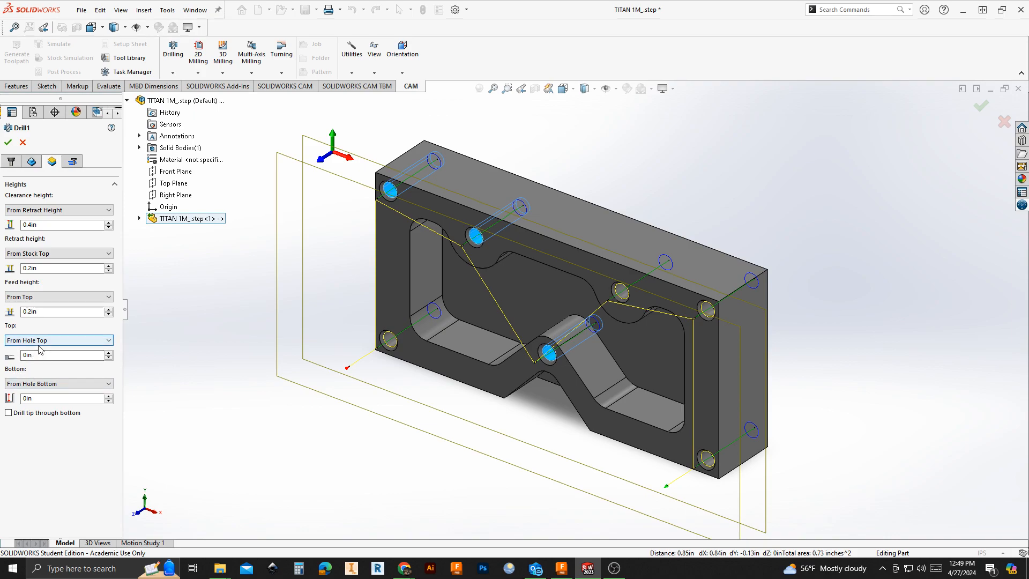
mouse_move(18, 346)
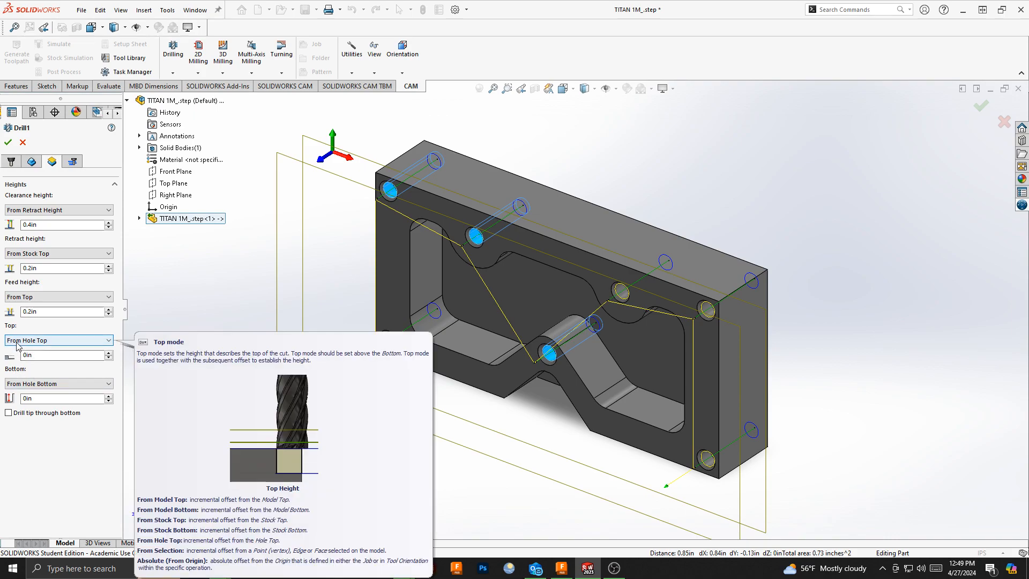
left_click(57, 341)
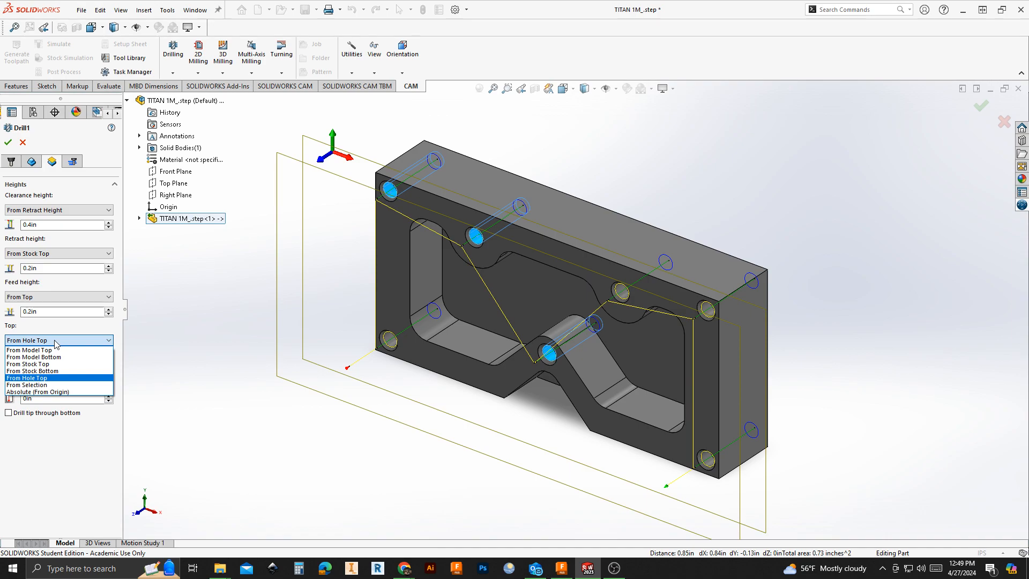
left_click(64, 351)
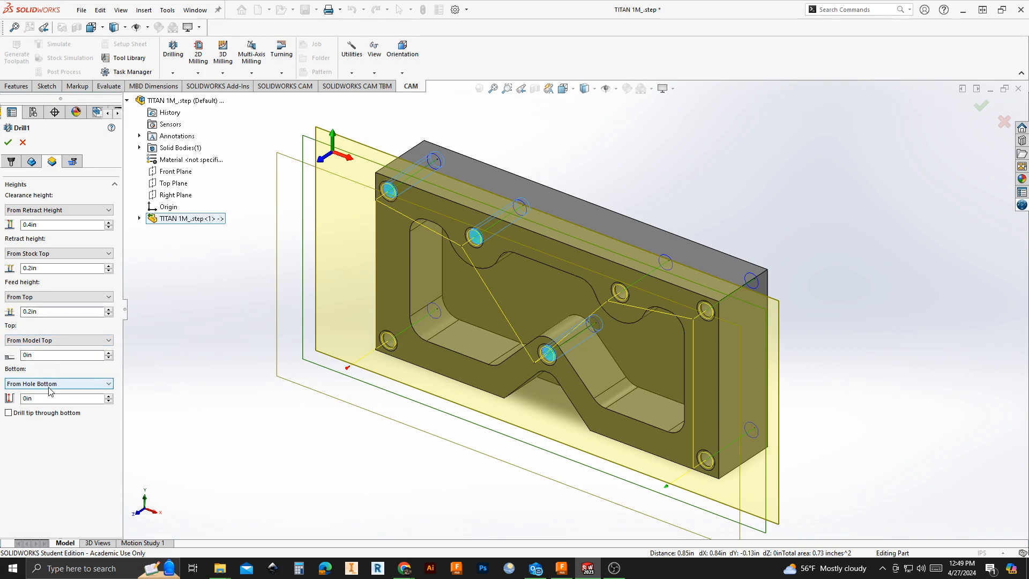
left_click(8, 413)
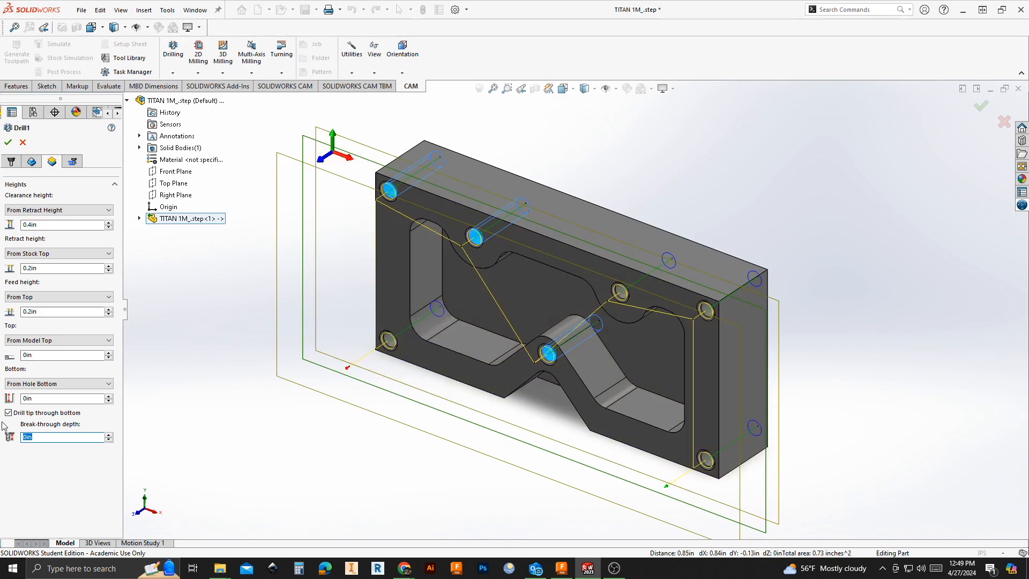
type(".")
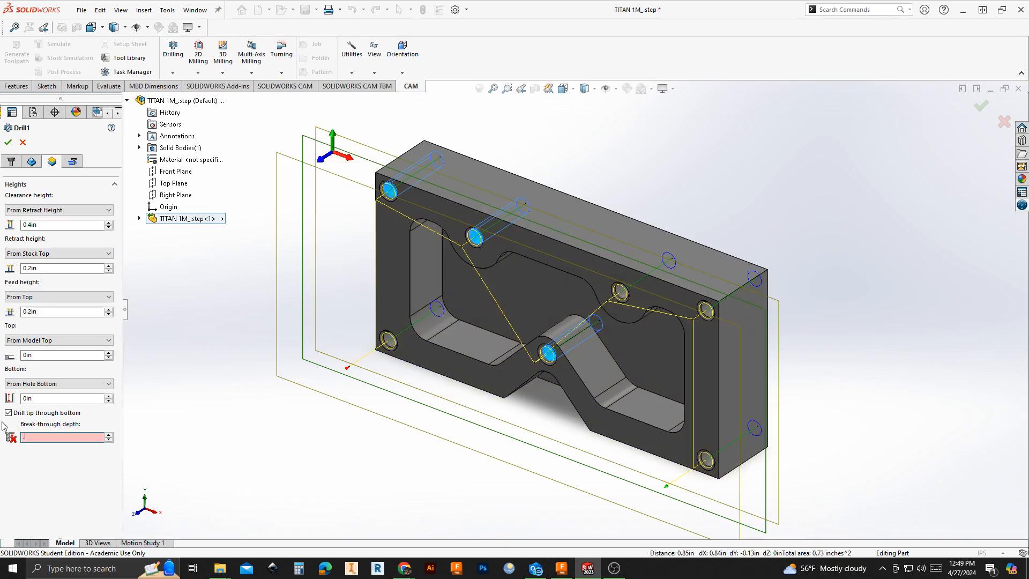
type("05")
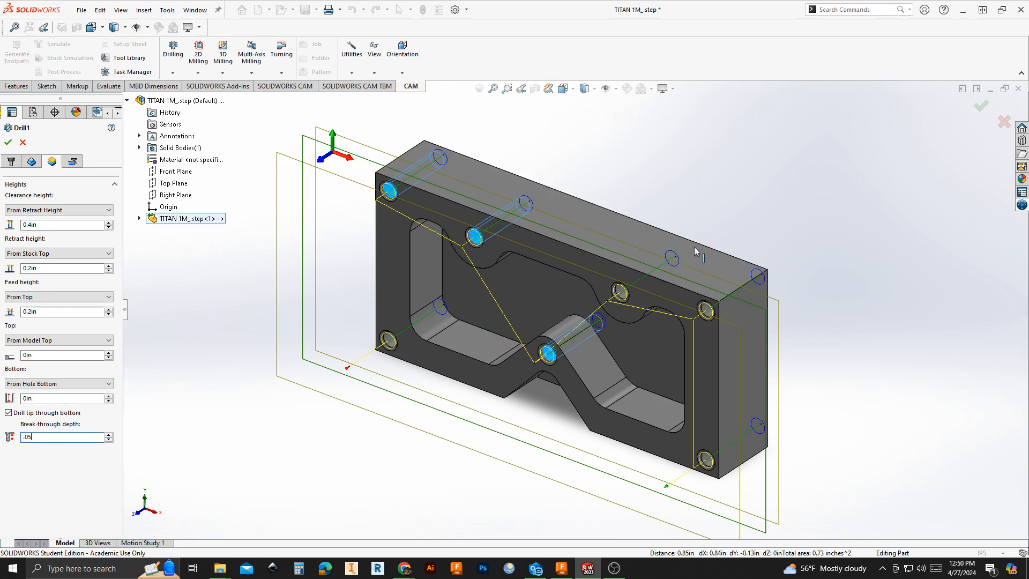
- Set the drilling cycle to Deep drilling - full retract and accept the drill operation
left_click(75, 165)
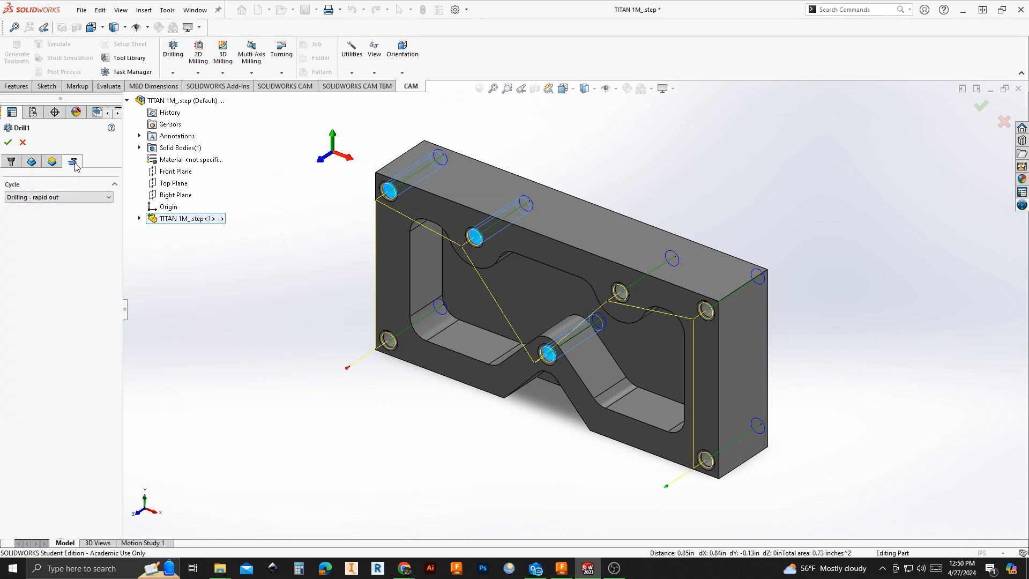
left_click(65, 198)
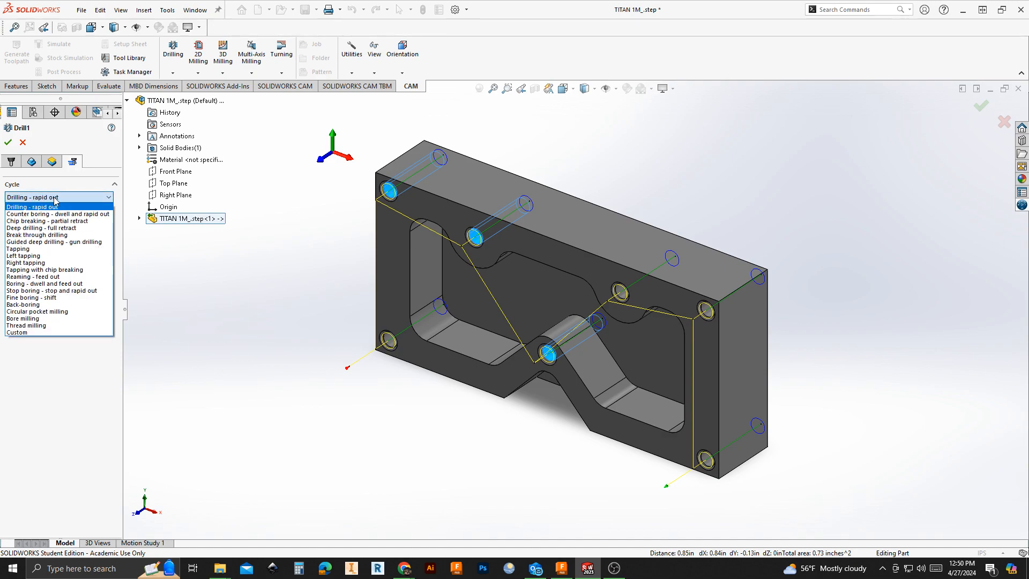
left_click(26, 229)
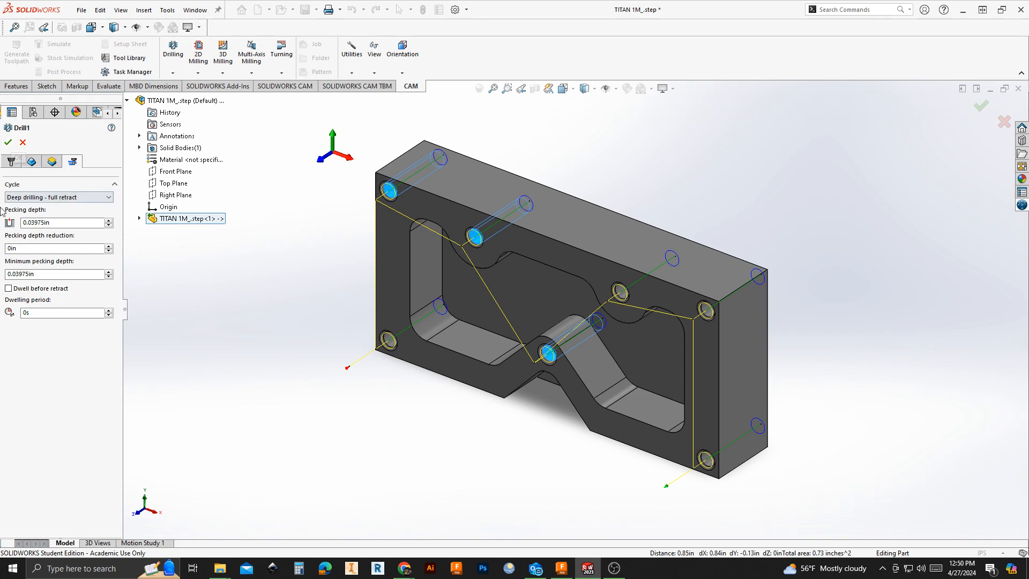
left_click(8, 144)
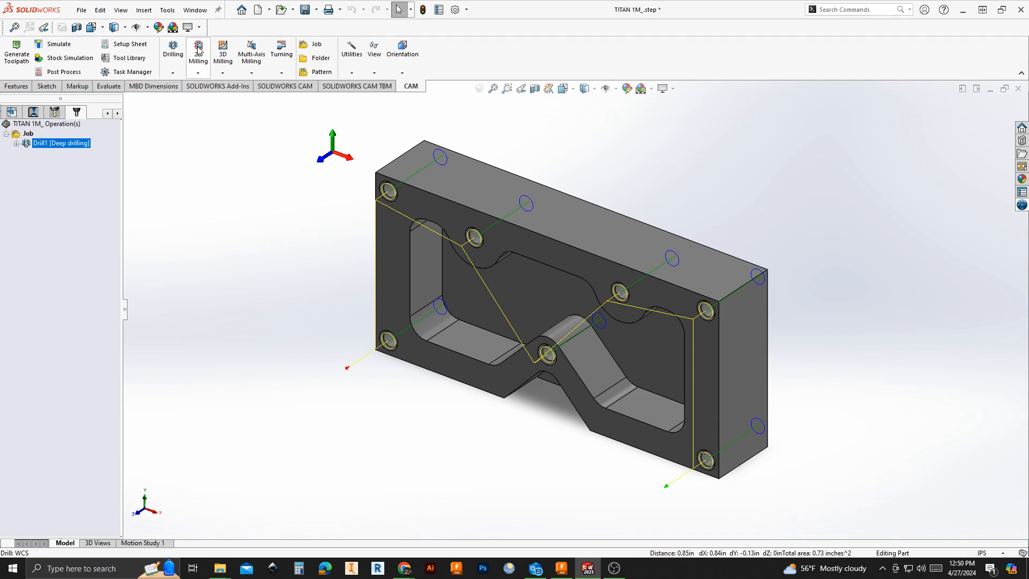
- Start a 2D Pocket operation and narrow its tool library to tools of the type Flat Mill
left_click(198, 73)
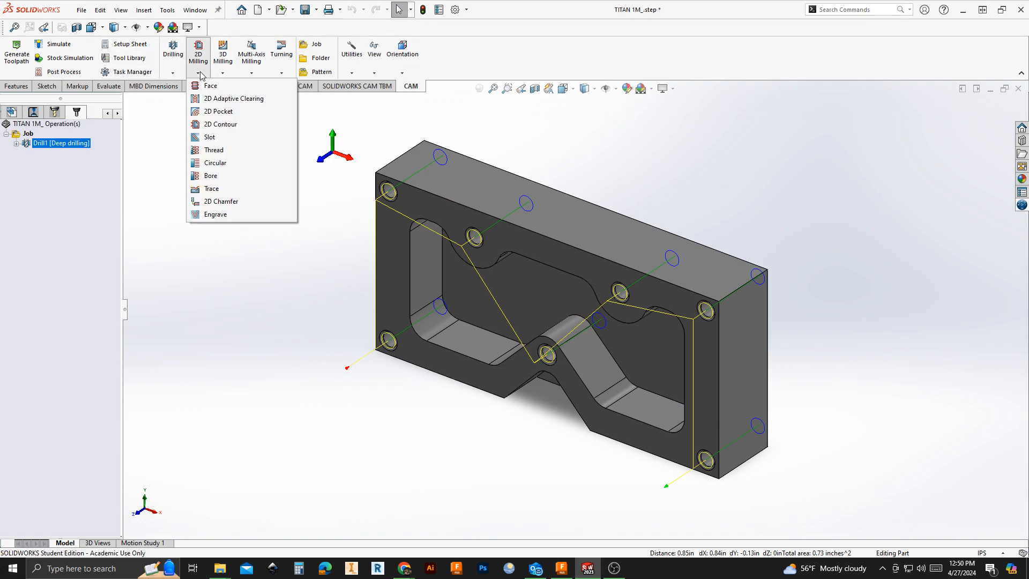
left_click(219, 113)
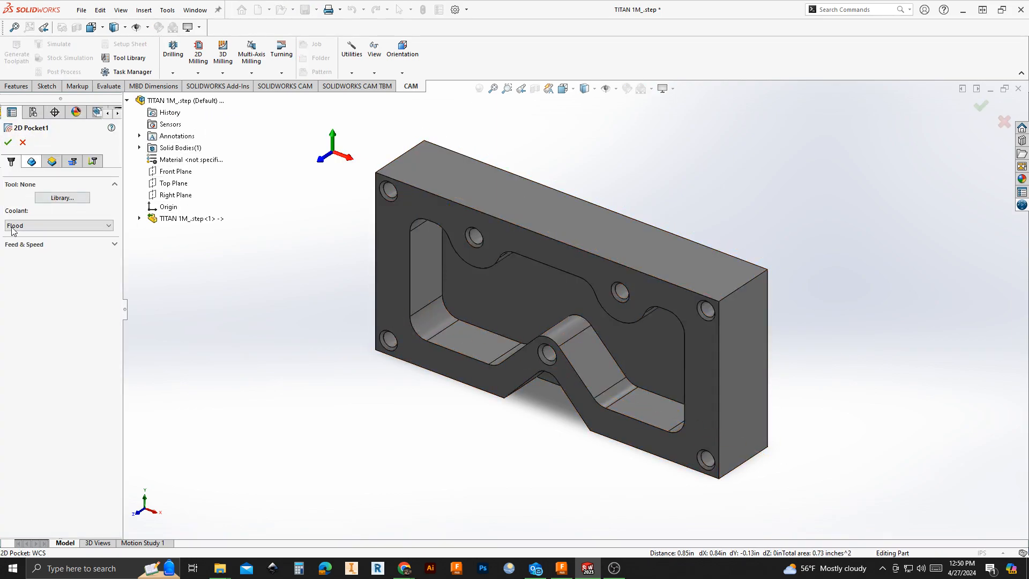
left_click(54, 199)
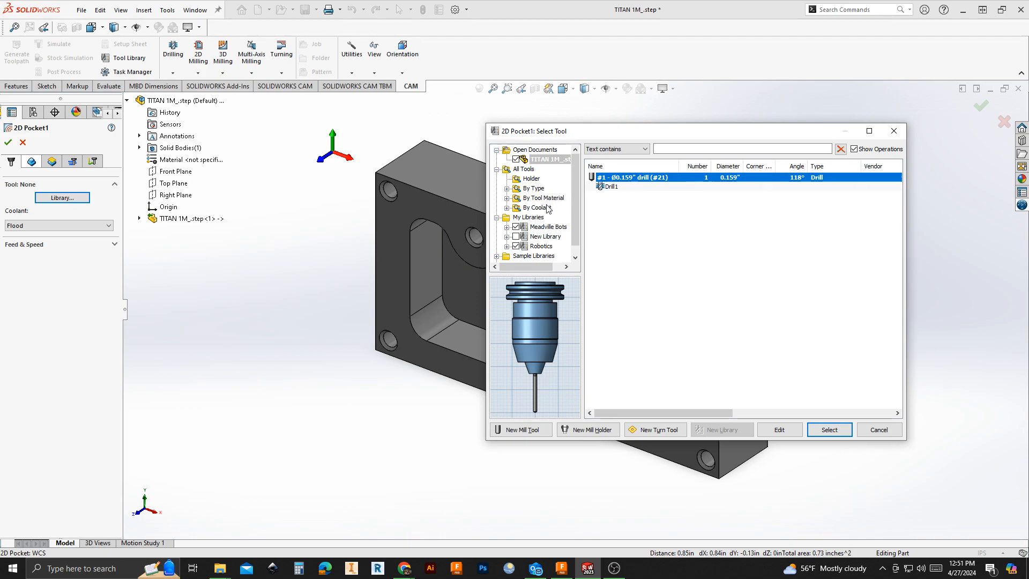
left_click(536, 188)
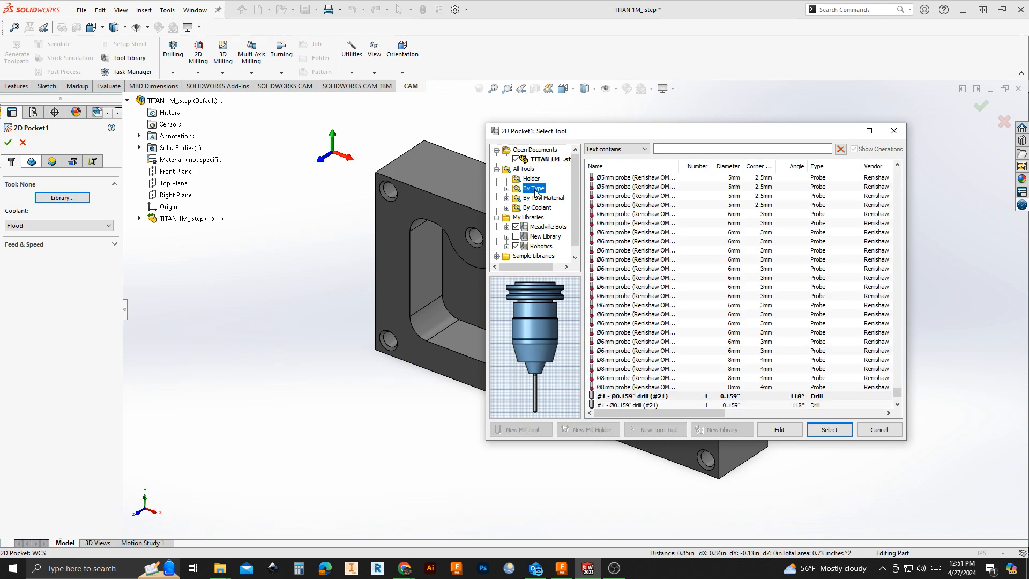
left_click(507, 189)
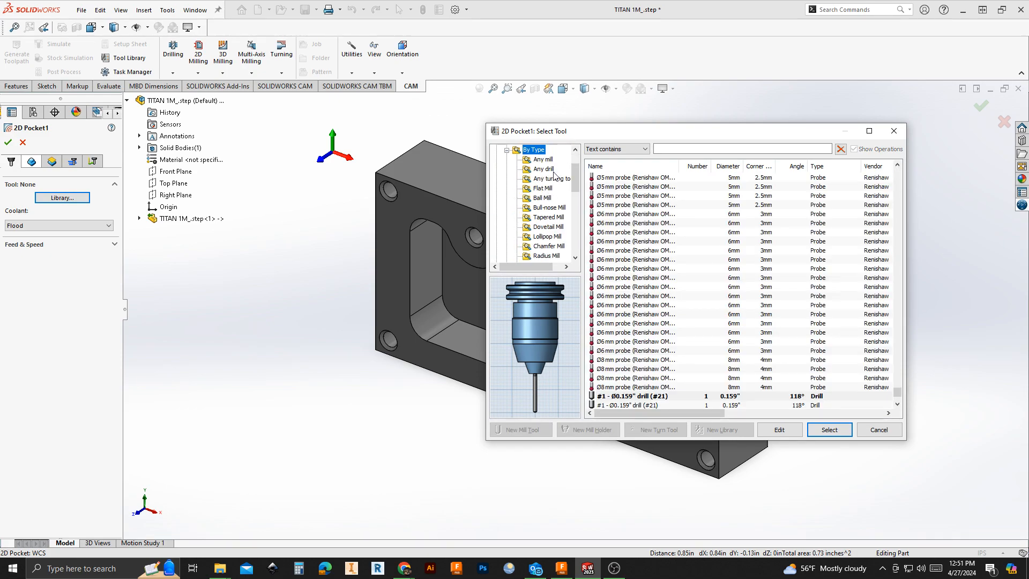
left_click(541, 188)
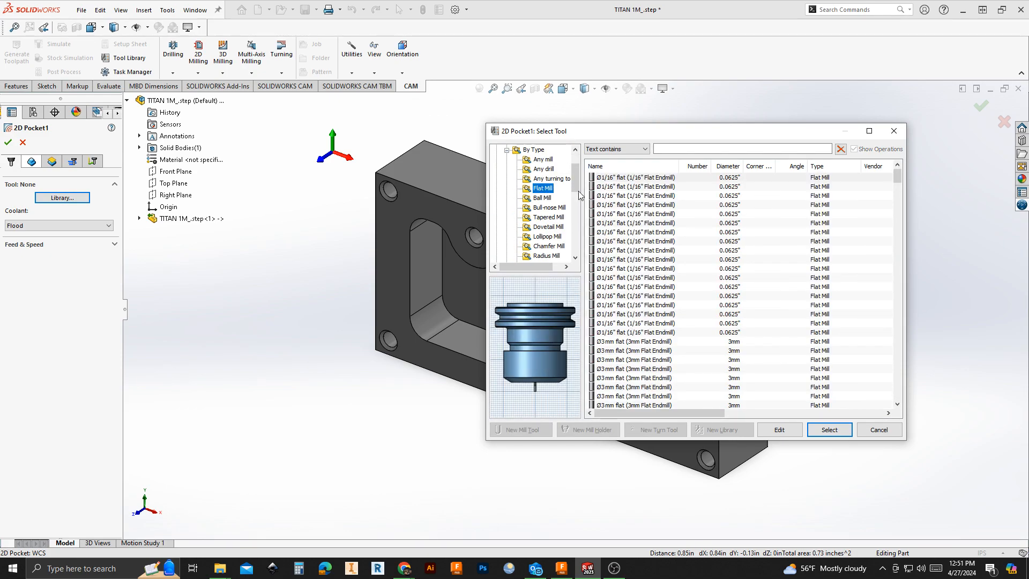
- Search the flat mills for 1/4 and assign the Ø1/4" flat endmill to the pocket operation
left_click(689, 149)
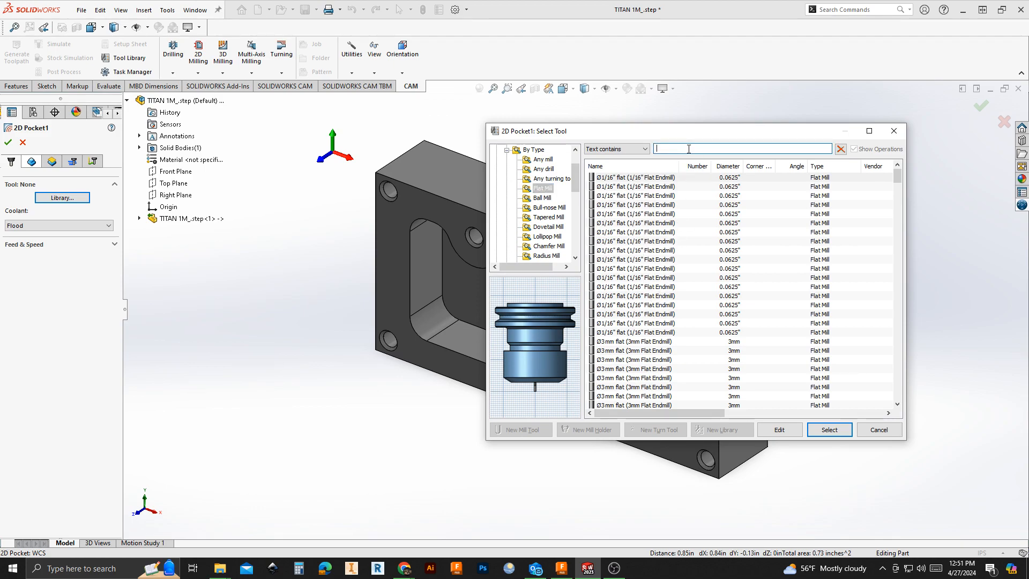
type("1/4")
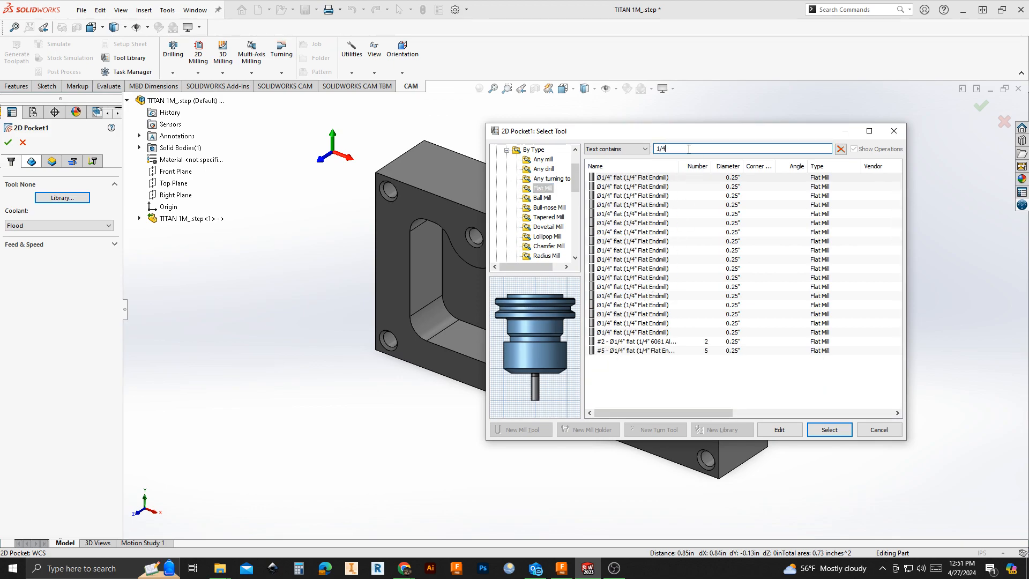
left_click(621, 177)
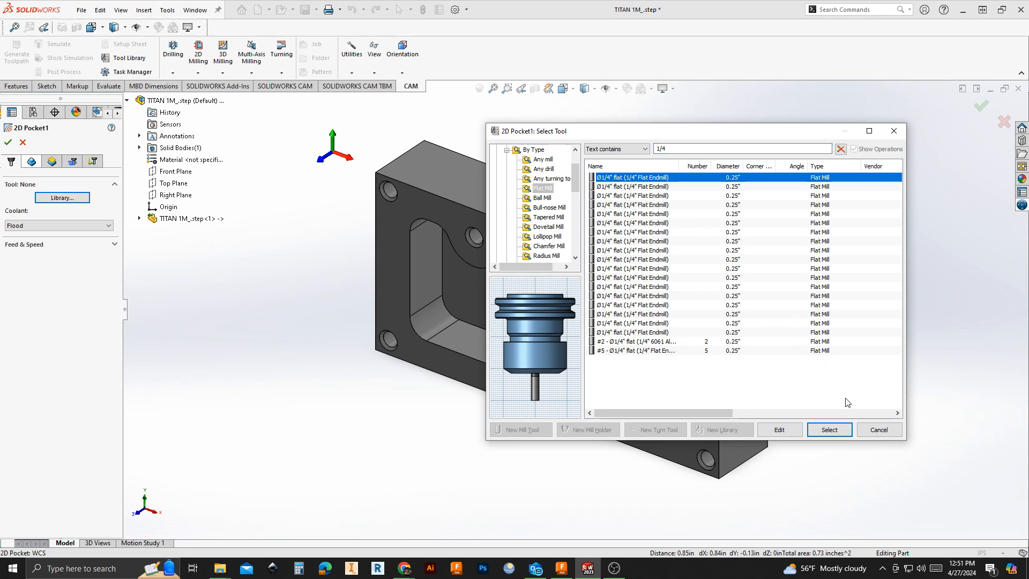
left_click(829, 430)
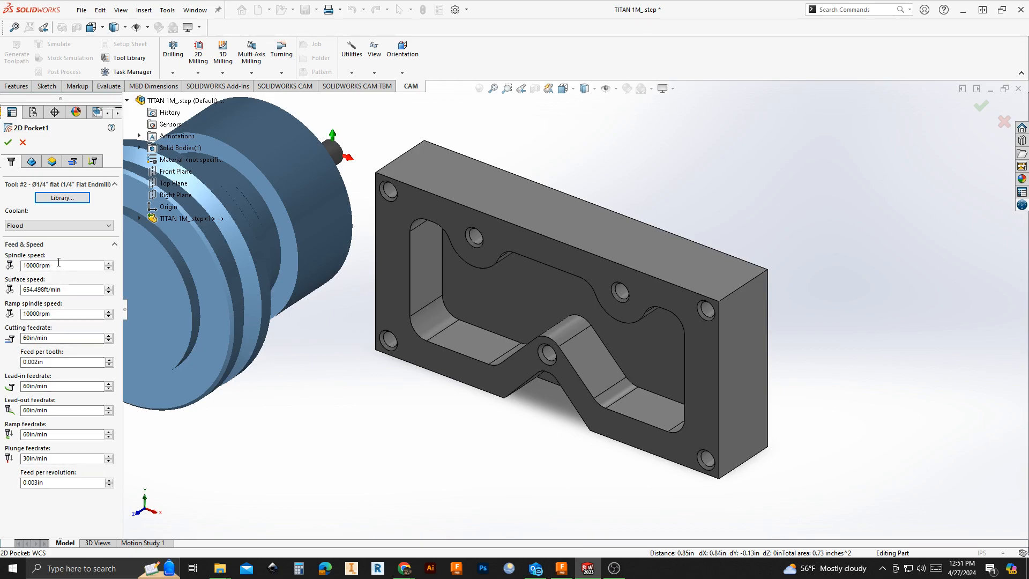
- Set the endmill's spindle speed to 3120 rpm and its cutting feedrate to 20 in/min
double_click(32, 265)
type("3120")
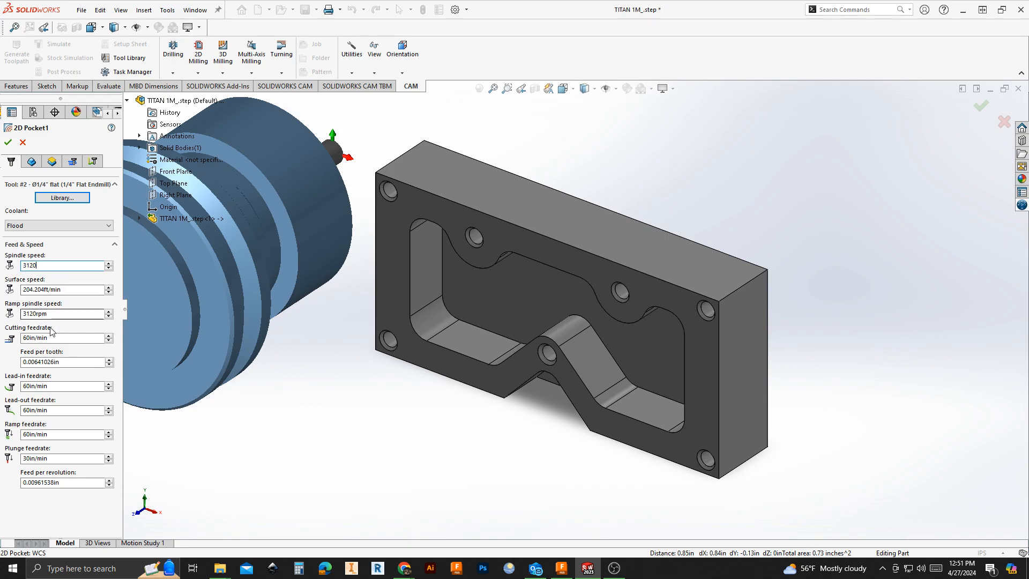
left_click_drag(53, 340, 1, 337)
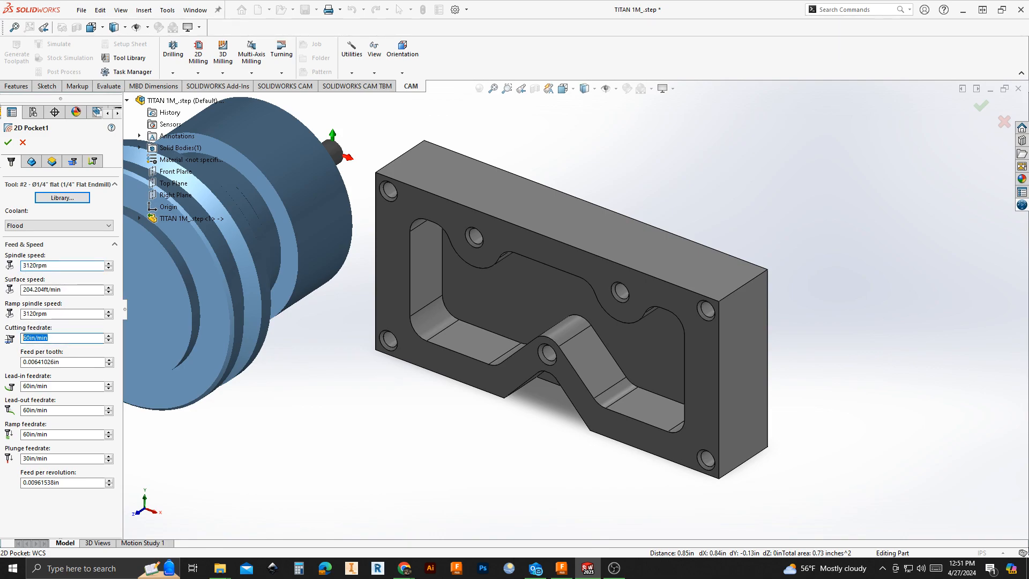
type("20")
key("Tab")
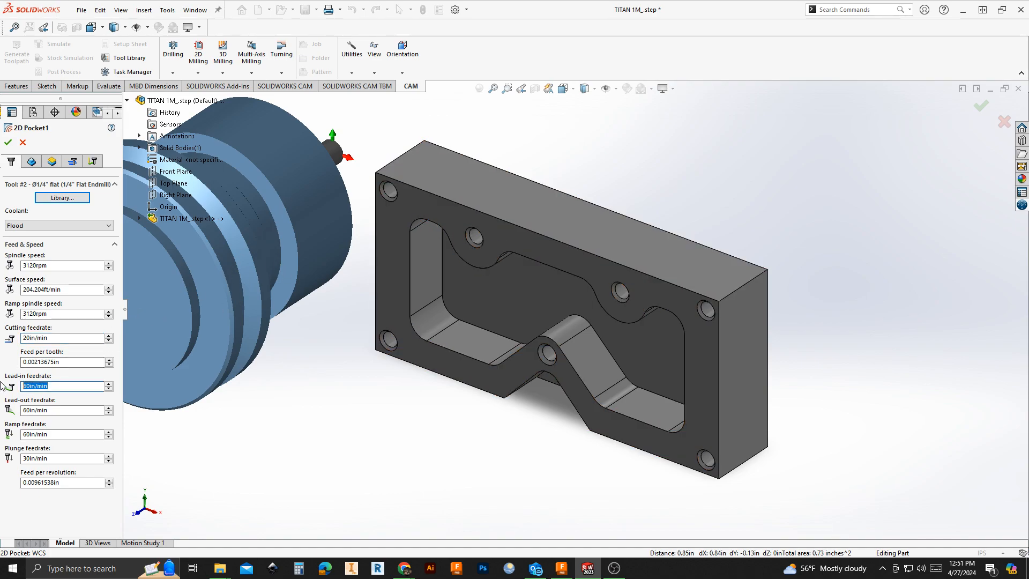
- Set the lead-in, lead-out and ramp feedrates to 20 in/min and the plunge feedrate to 10 in/min
type("20")
key("Tab")
type("20")
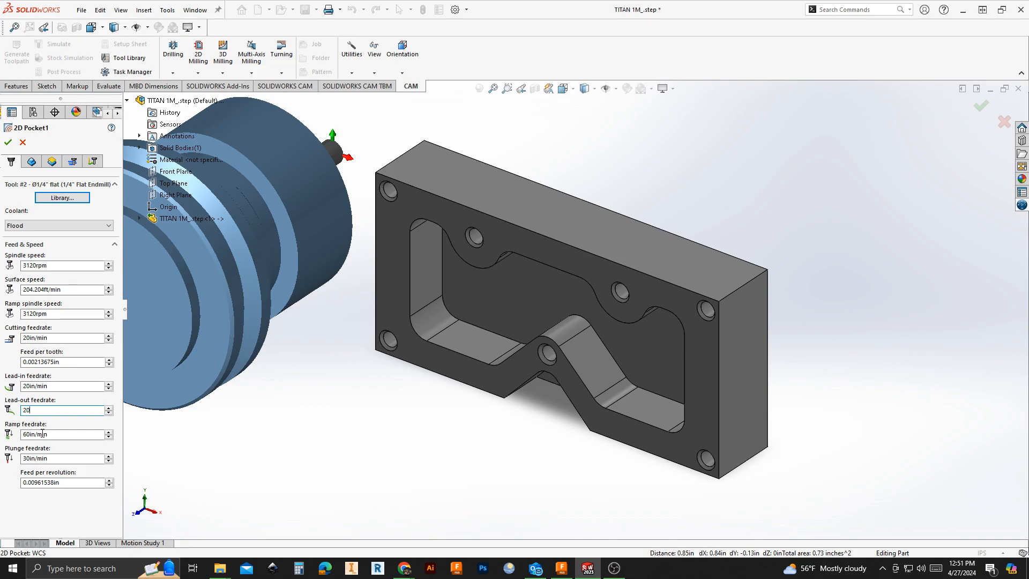
key("Tab")
type("2")
key("Tab")
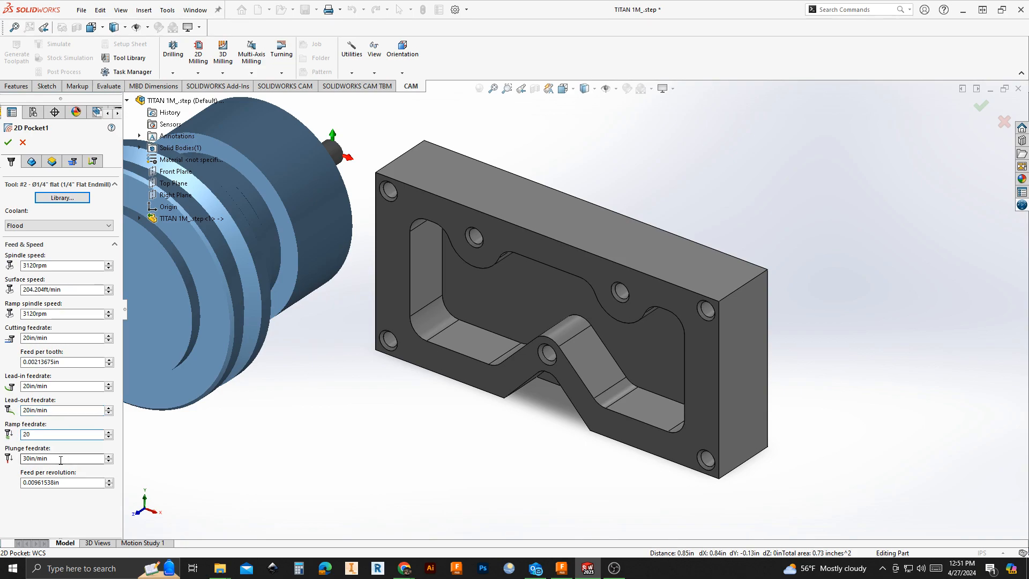
type("10")
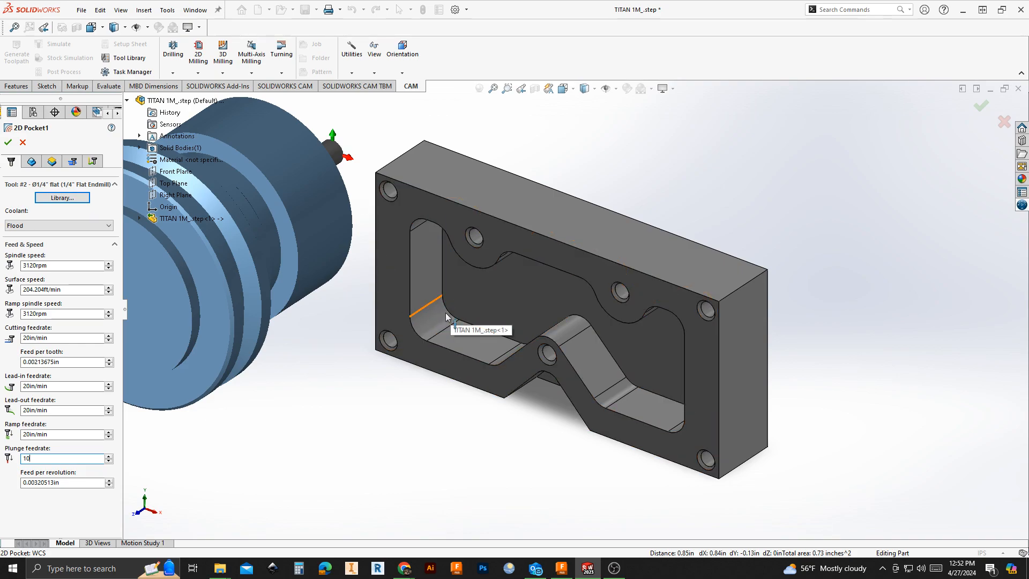
- Select the large pocket's floor face as the 2D Pocket geometry, flipping its contour direction and restoring it
left_click(32, 162)
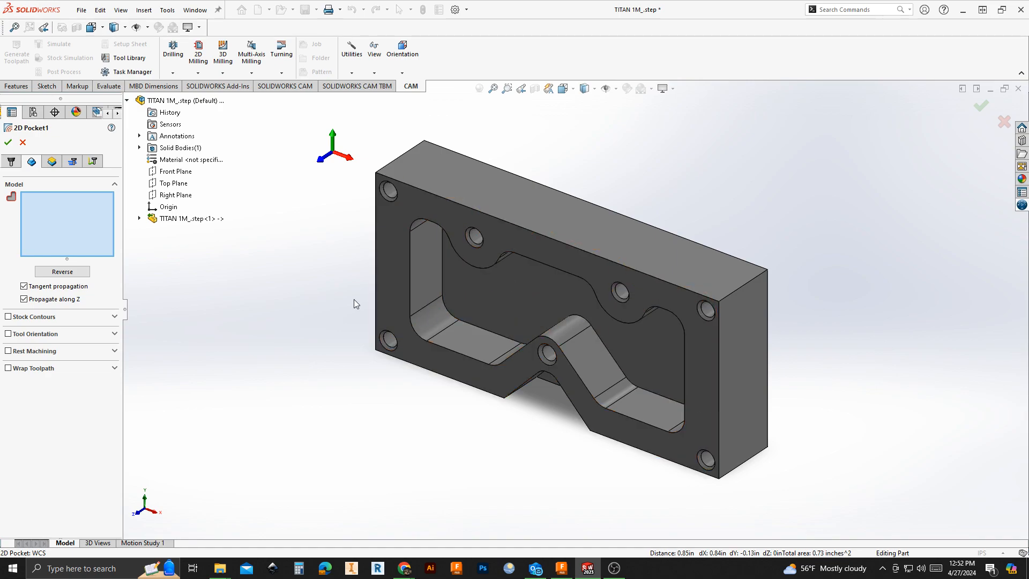
left_click(514, 294)
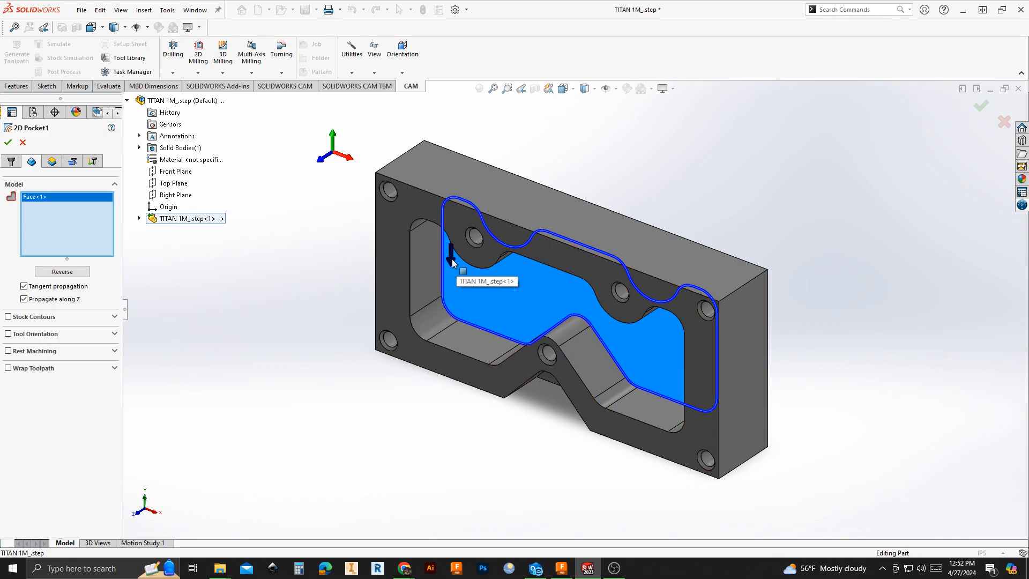
left_click(79, 273)
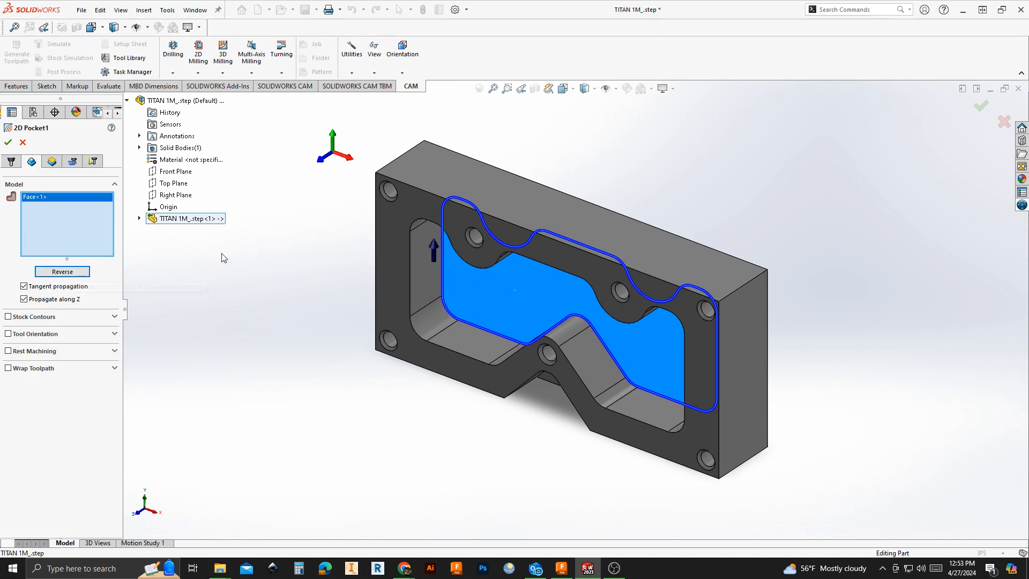
left_click(75, 274)
- Turn off stock to leave and enable both-ways cutting and multiple depths for the pocket passes
left_click(59, 164)
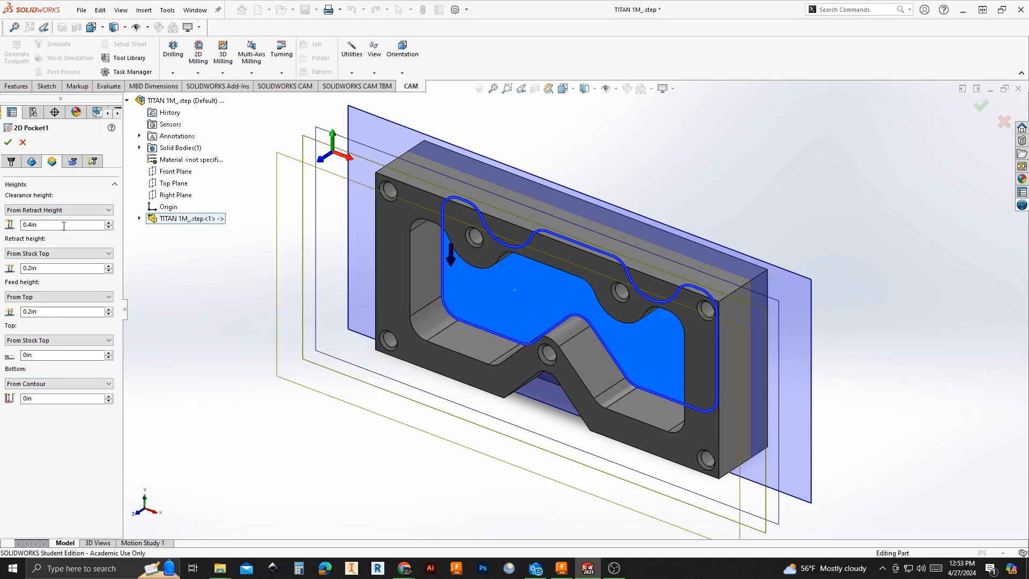
left_click(72, 162)
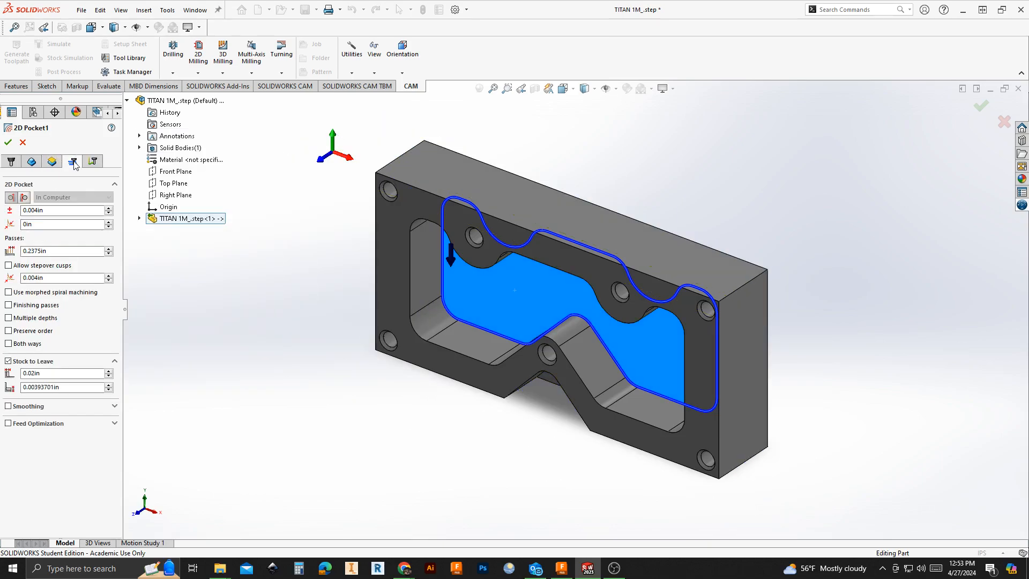
left_click(8, 361)
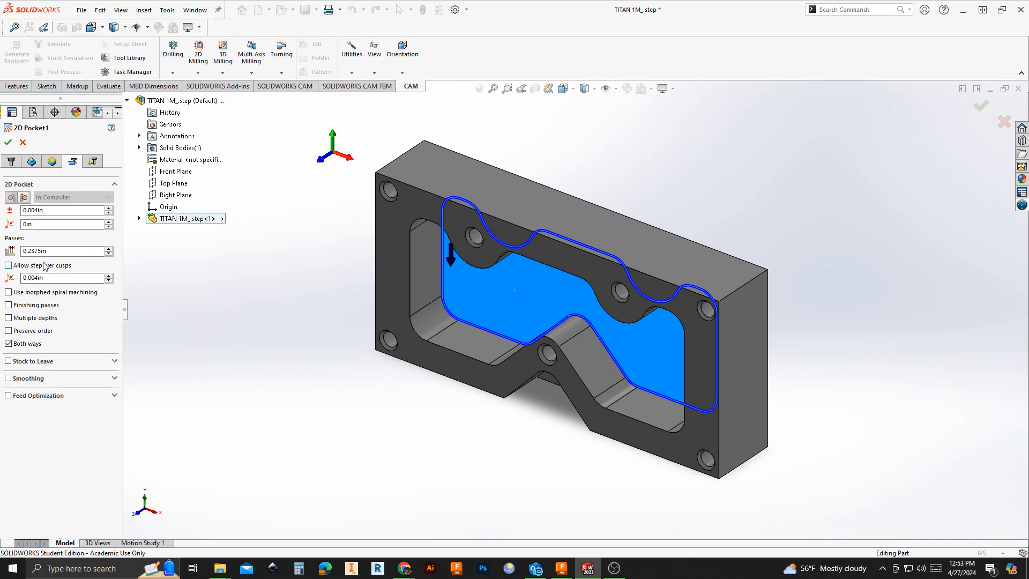
left_click(9, 318)
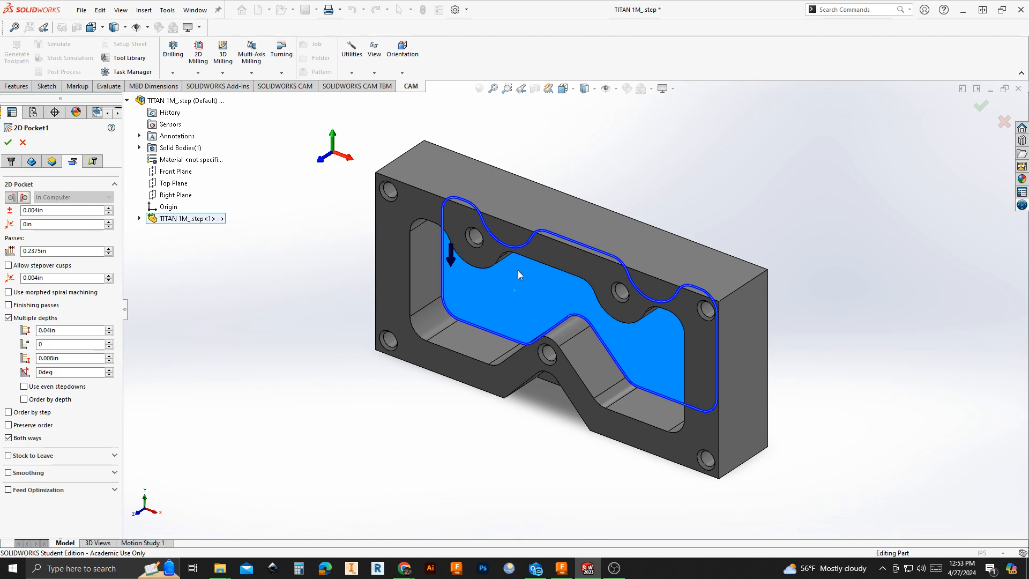
- Check the pocket's linking and helix ramping settings, generate its toolpath and inspect it on the part
left_click(93, 161)
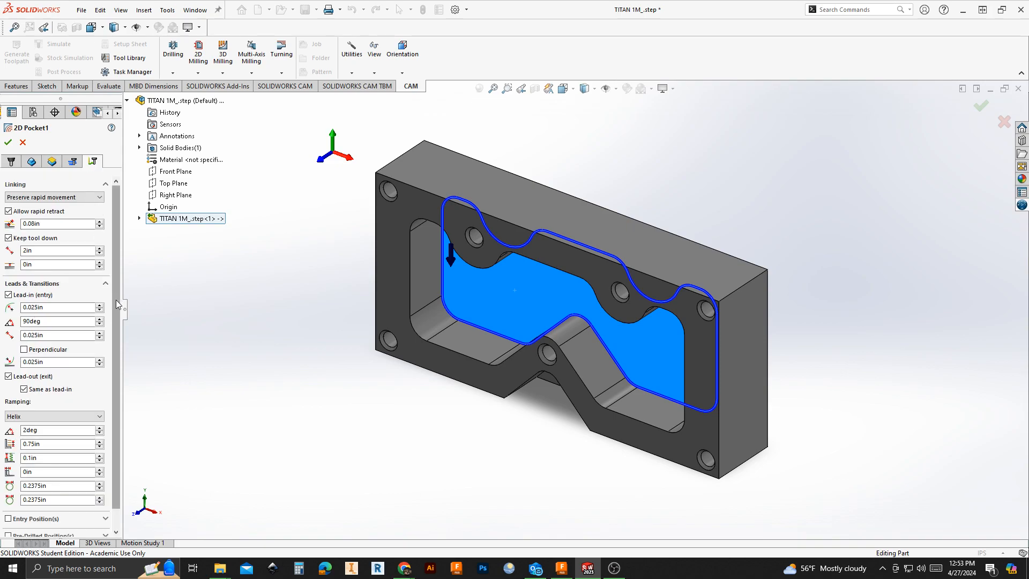
left_click_drag(116, 300, 115, 326)
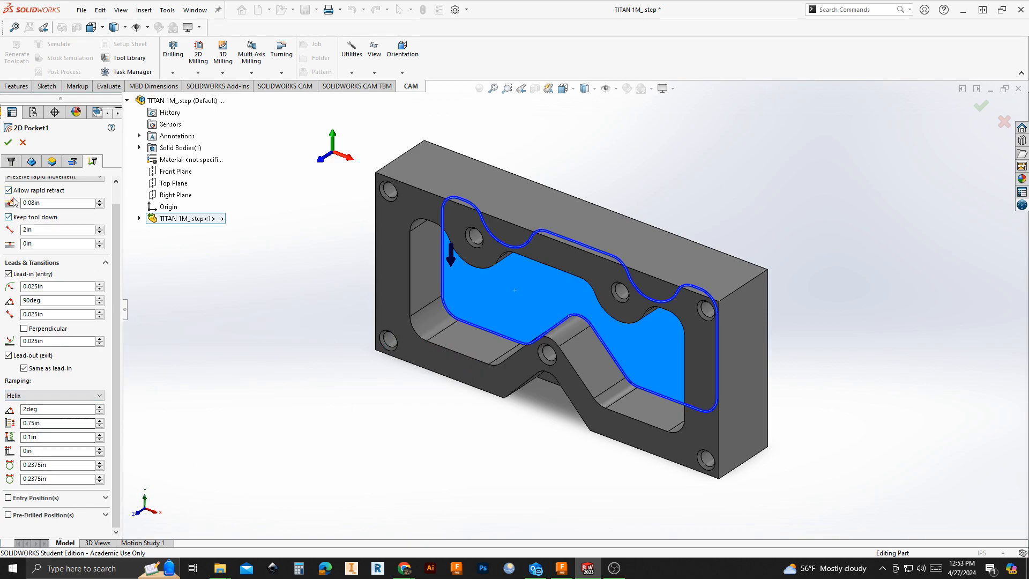
left_click(8, 143)
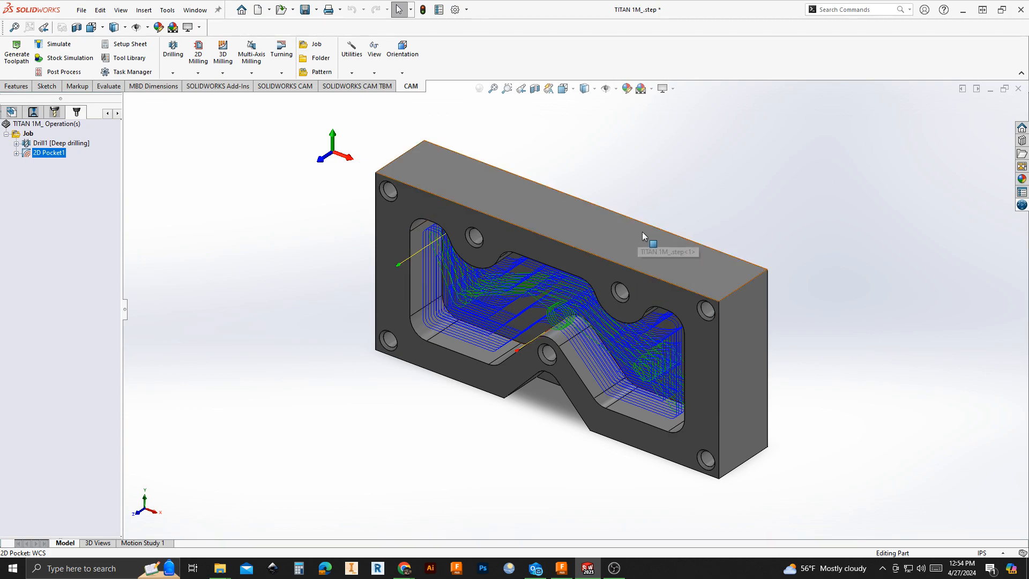
middle_click_drag(689, 230, 709, 164)
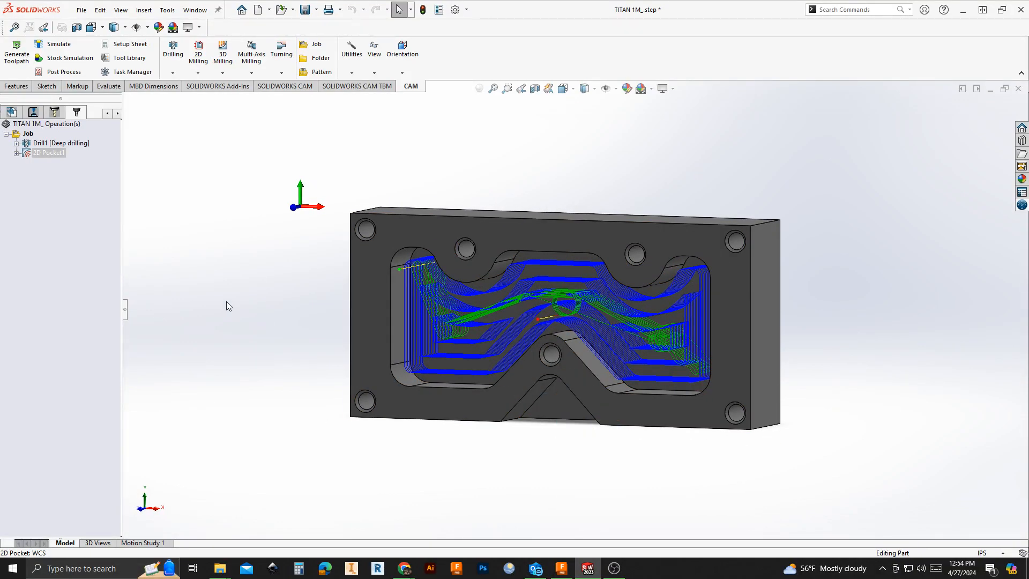
- Edit the 2D Pocket to add the triangular notch's floor face, reverse that contour's direction and regenerate the toolpath
right_click(27, 154)
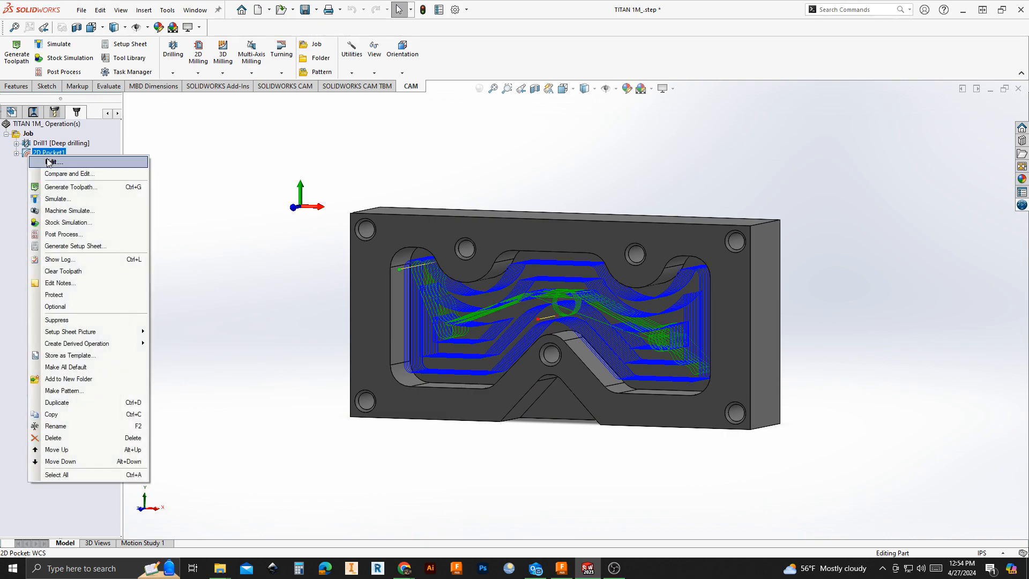
left_click(49, 162)
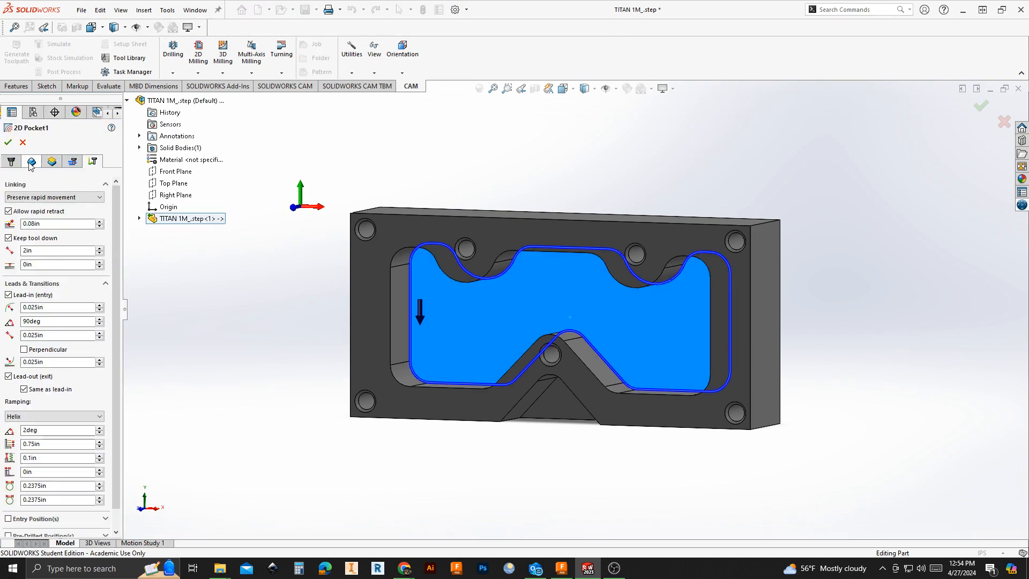
left_click(31, 163)
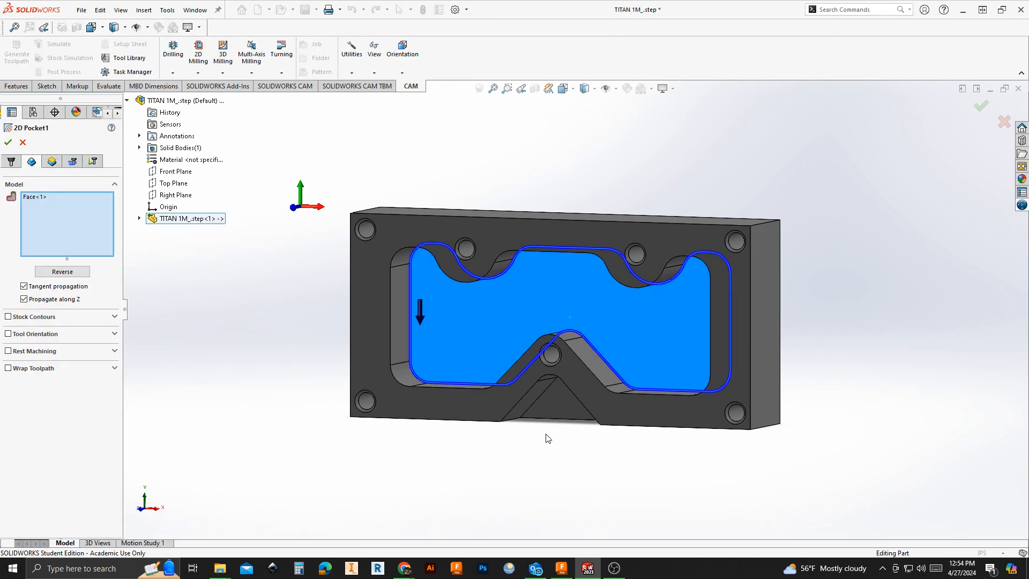
left_click(563, 410)
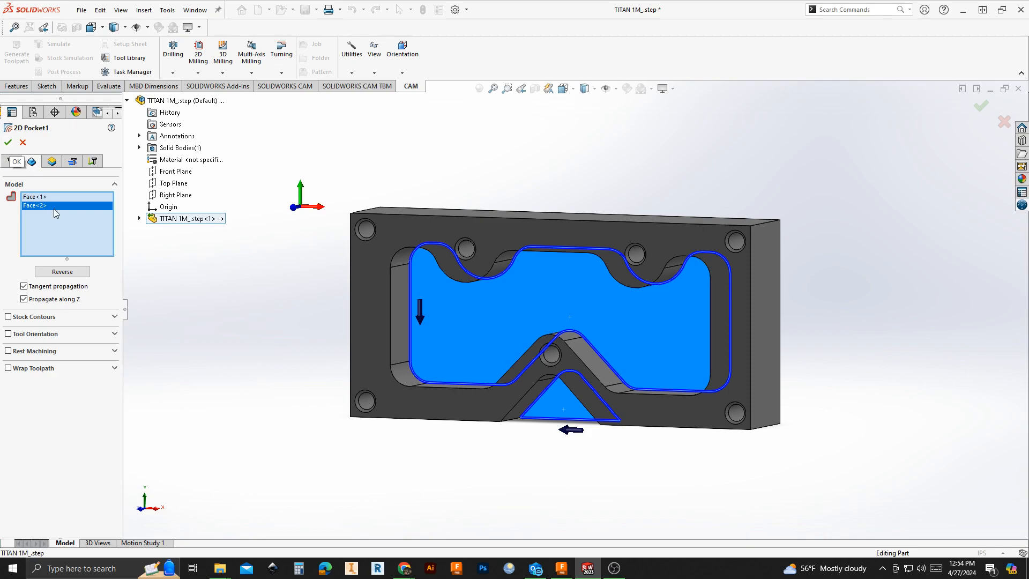
left_click(67, 272)
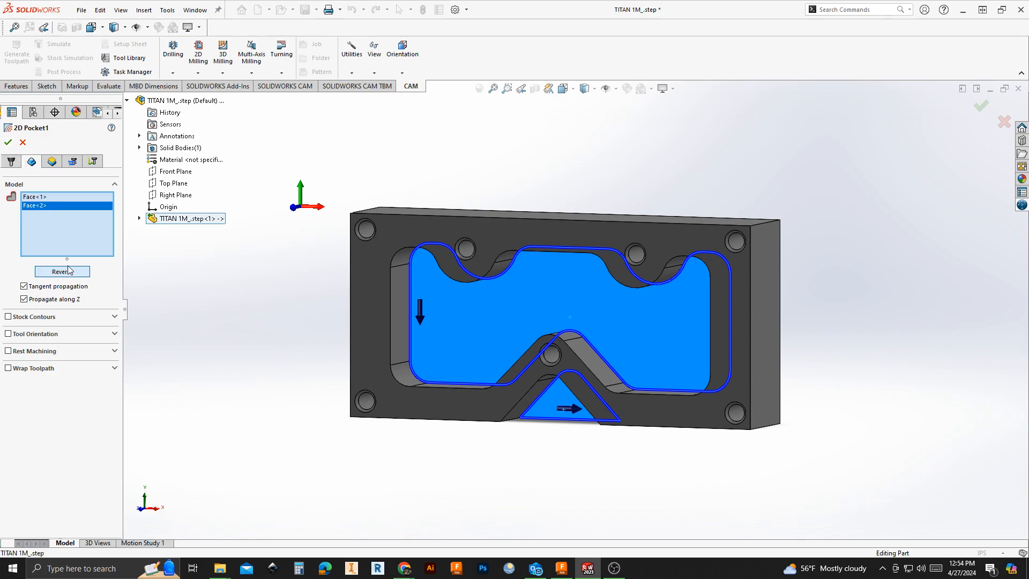
left_click(8, 143)
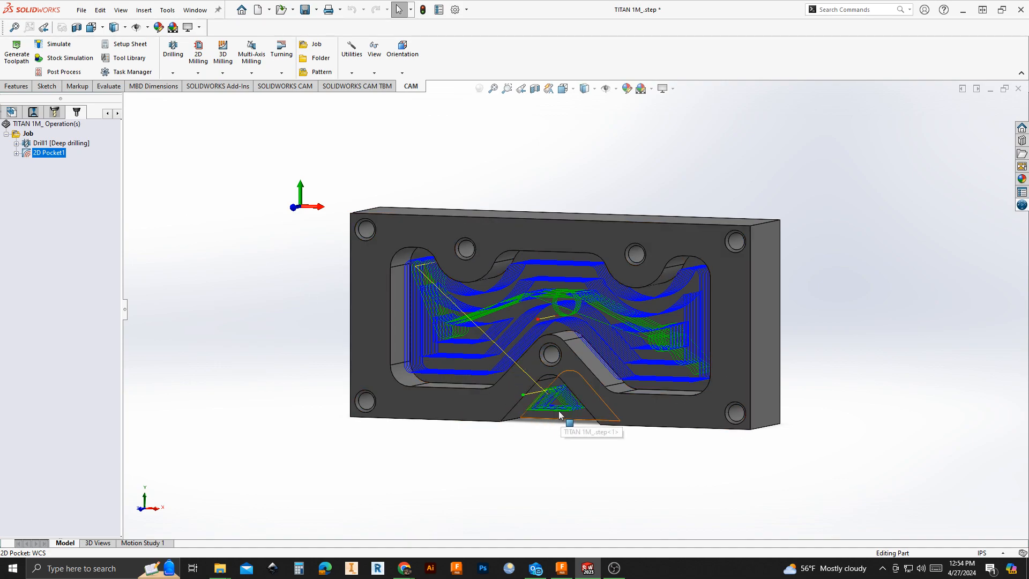
- Reopen the 2D Pocket's tool selection and list the tools in the Meadville Bots library
right_click(30, 155)
left_click(50, 161)
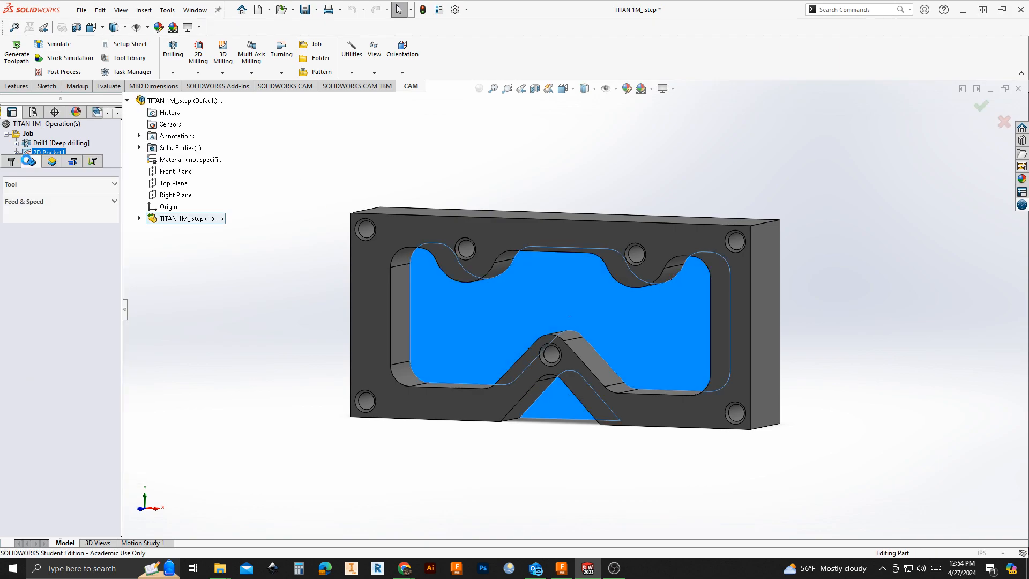
left_click(30, 162)
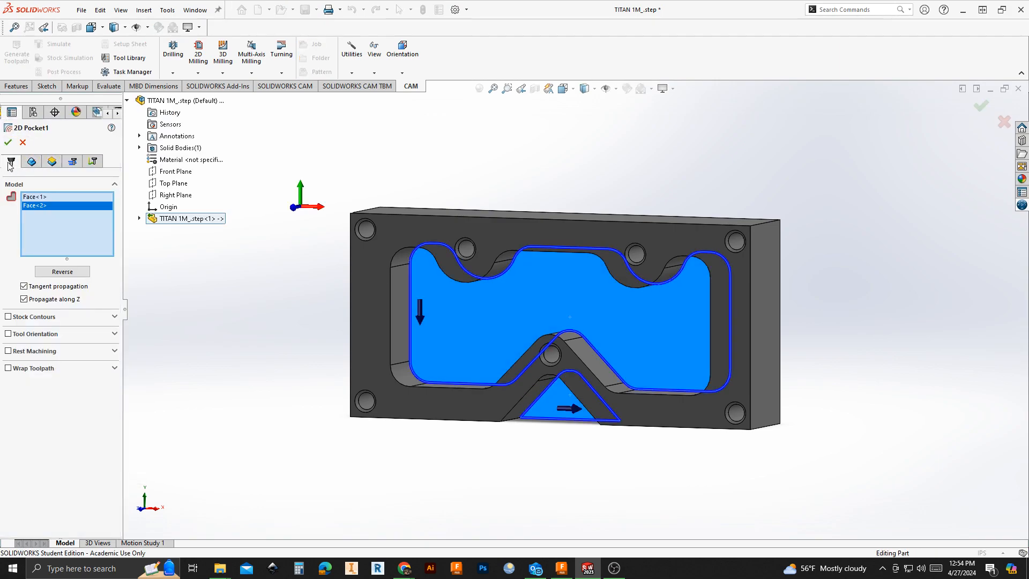
left_click(11, 162)
left_click(62, 198)
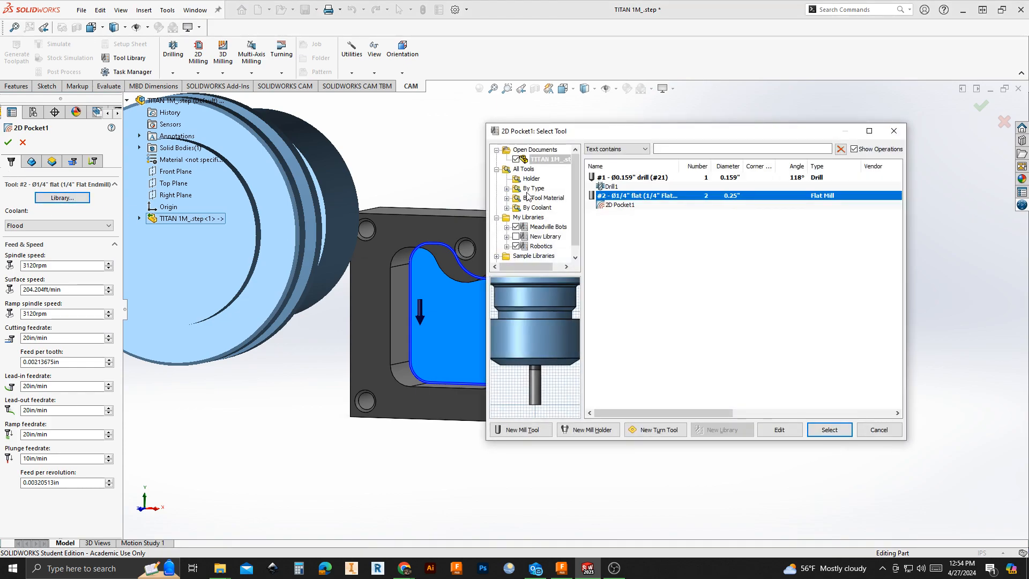
left_click(542, 247)
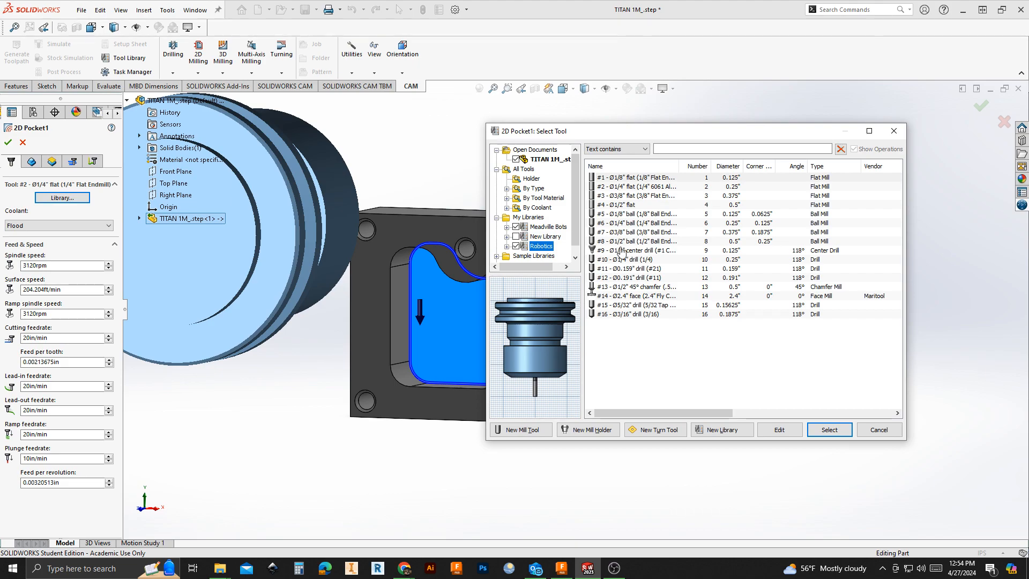
left_click(548, 228)
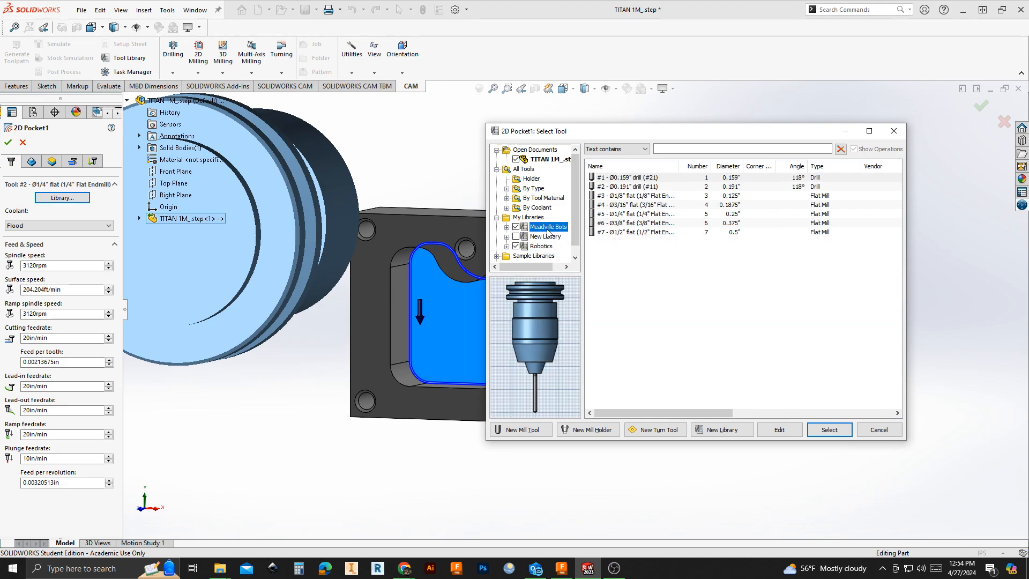
left_click(508, 228)
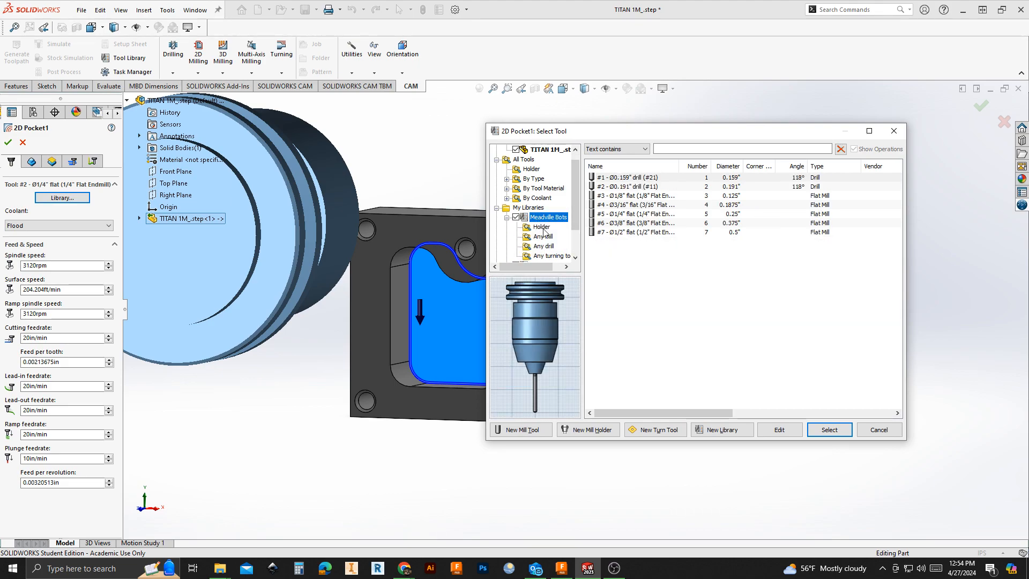
left_click(572, 217)
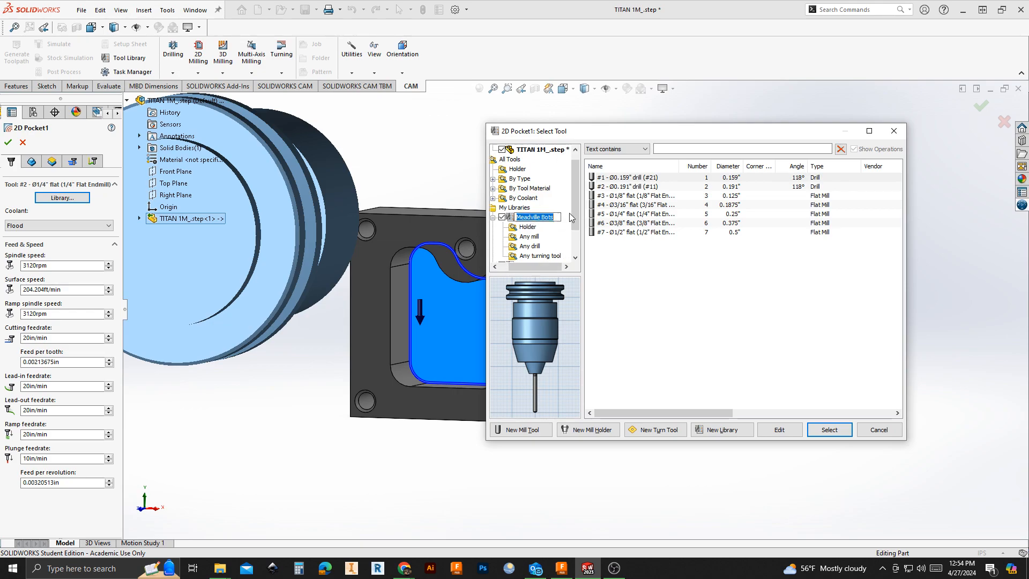
- Assign the #5 Ø1/4" flat endmill from the Meadville Bots library to the pocket and regenerate its toolpath
left_click(634, 178)
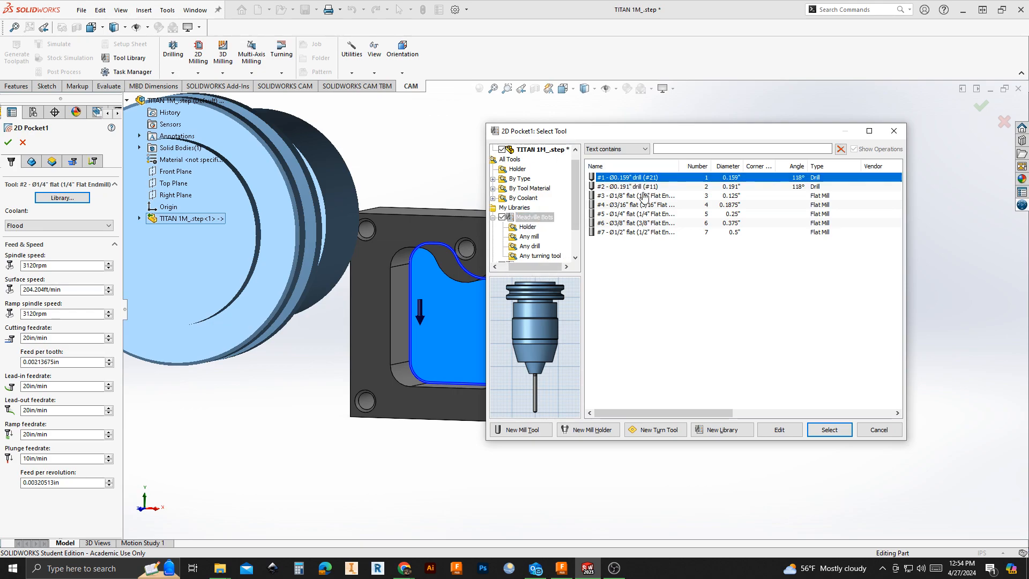
left_click(628, 215)
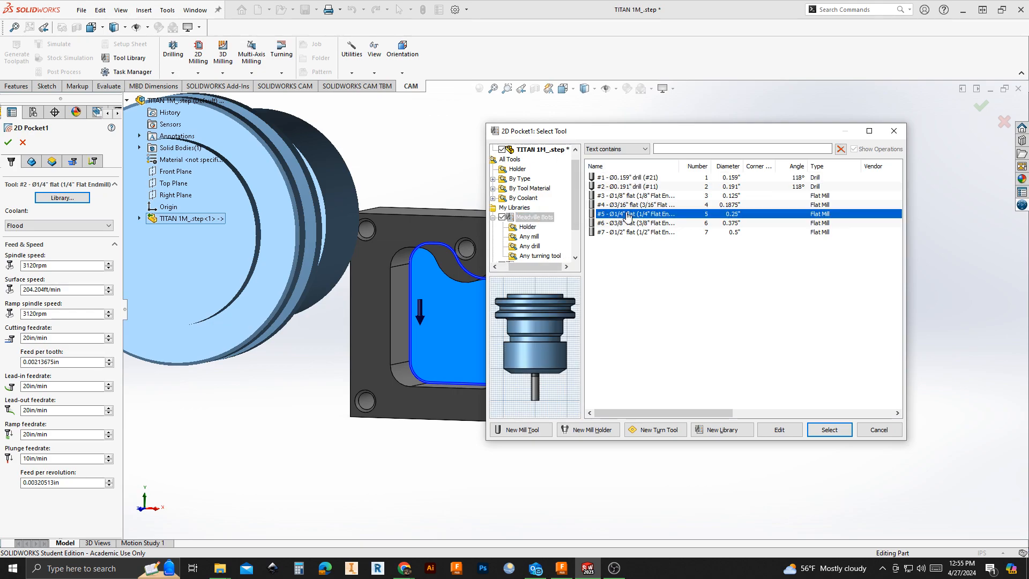
left_click(829, 430)
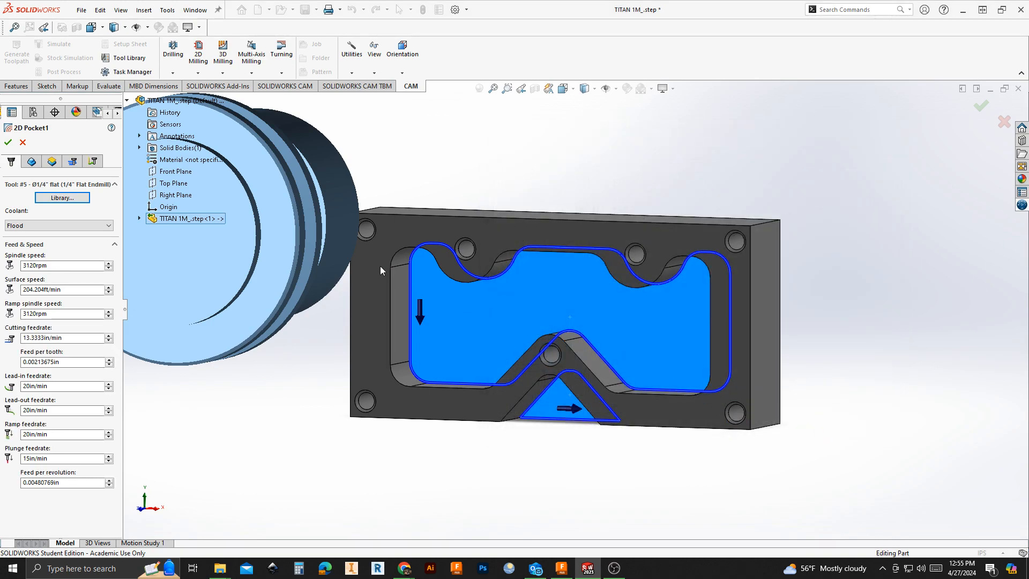
left_click(7, 142)
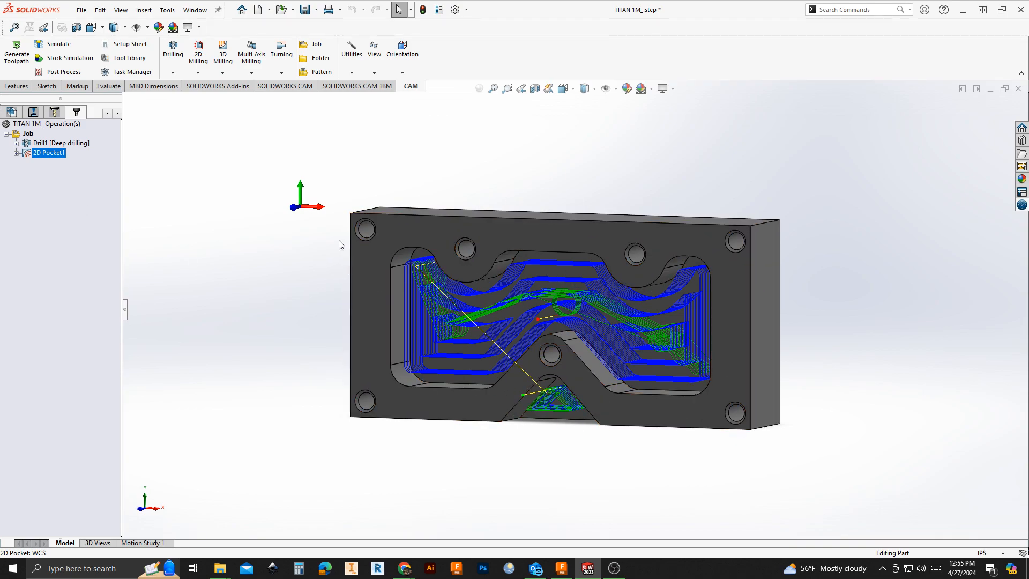
- Start a 2D Contour operation with the #5 Ø1/4" flat endmill and go to its geometry selection
left_click(199, 69)
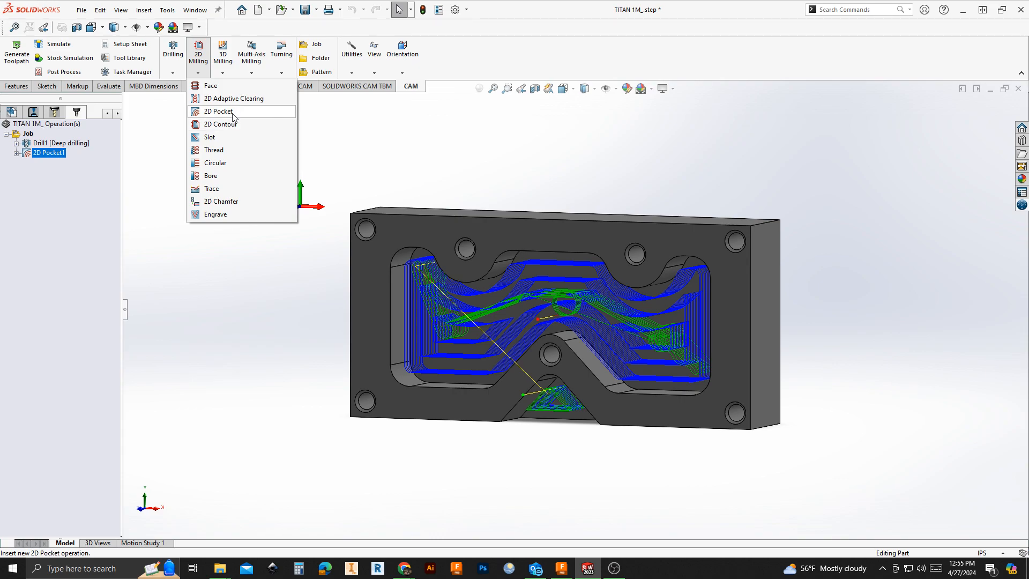
left_click(227, 124)
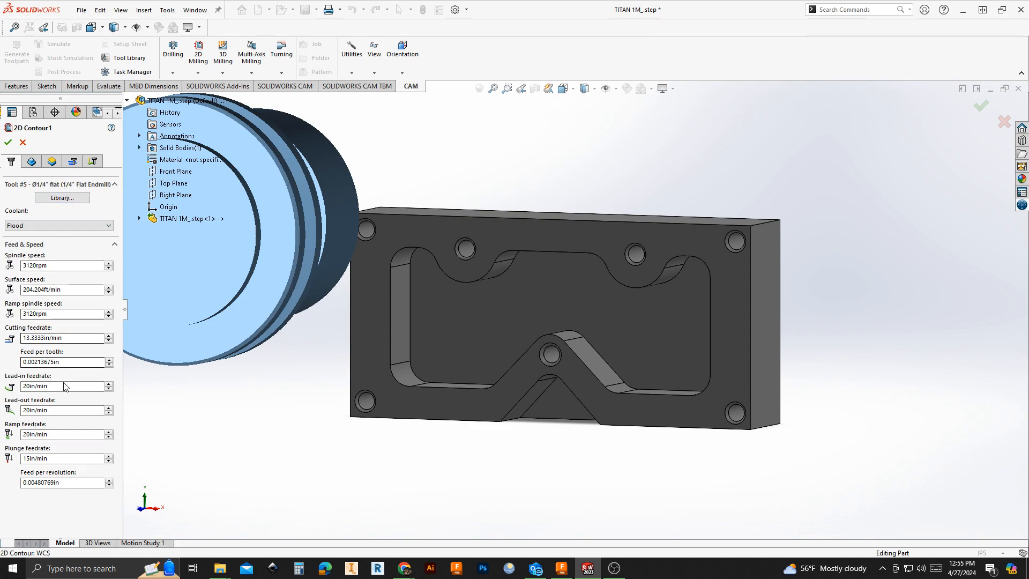
left_click(31, 162)
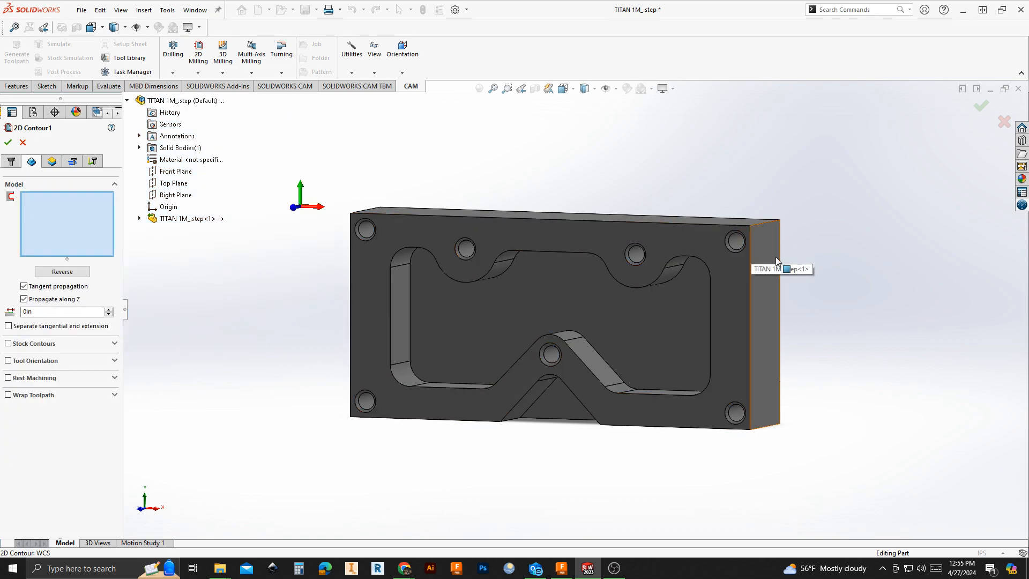
- Try using the side face below the triangular notch as contour geometry, and remove it from the selection
middle_click_drag(472, 109, 509, 160)
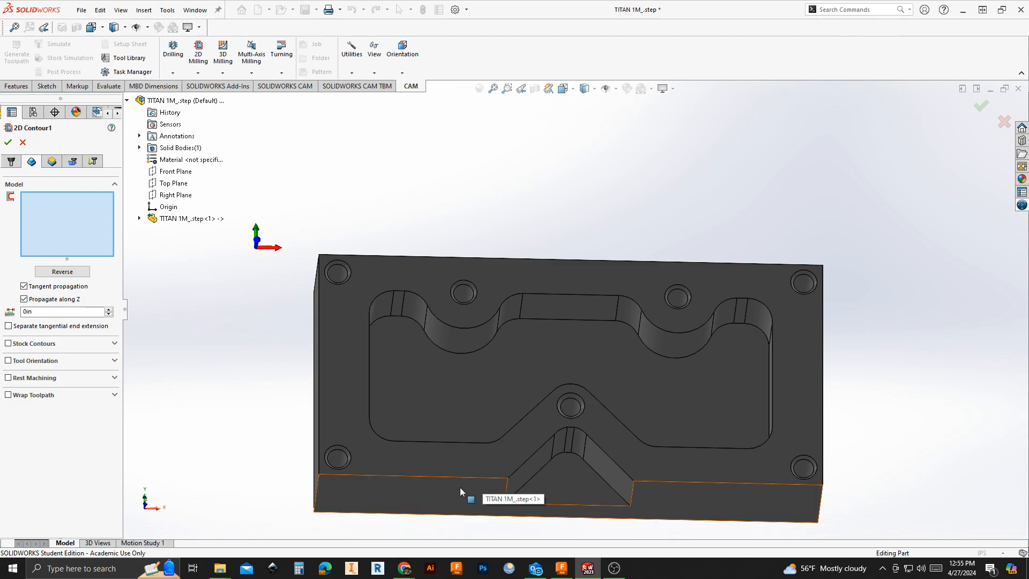
left_click(396, 513)
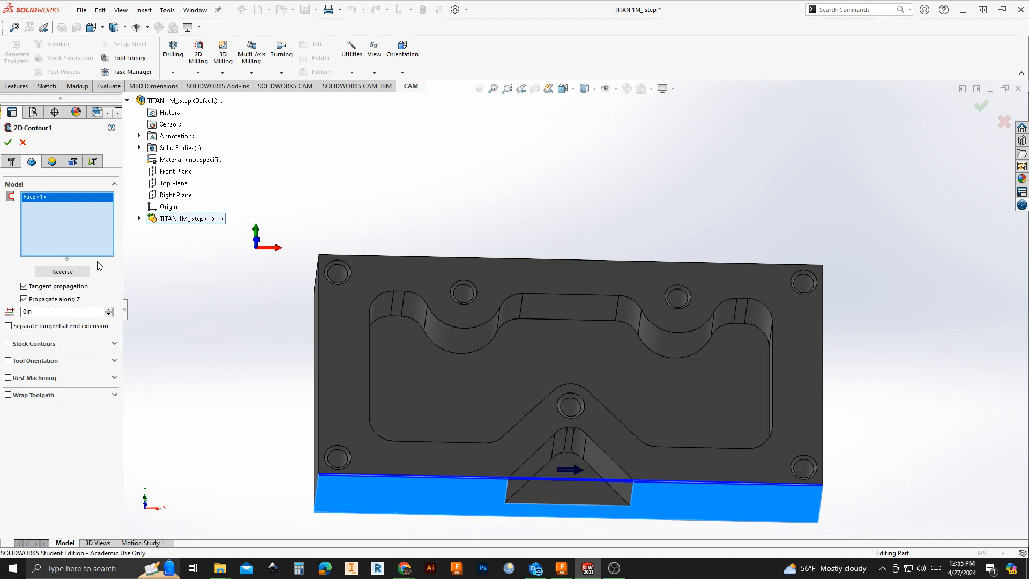
right_click(40, 199)
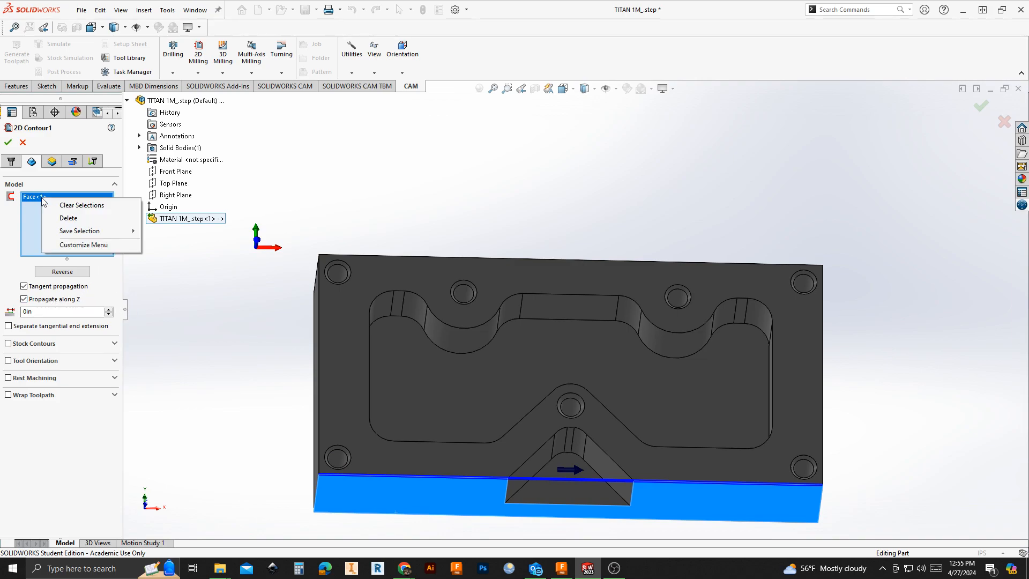
left_click(60, 217)
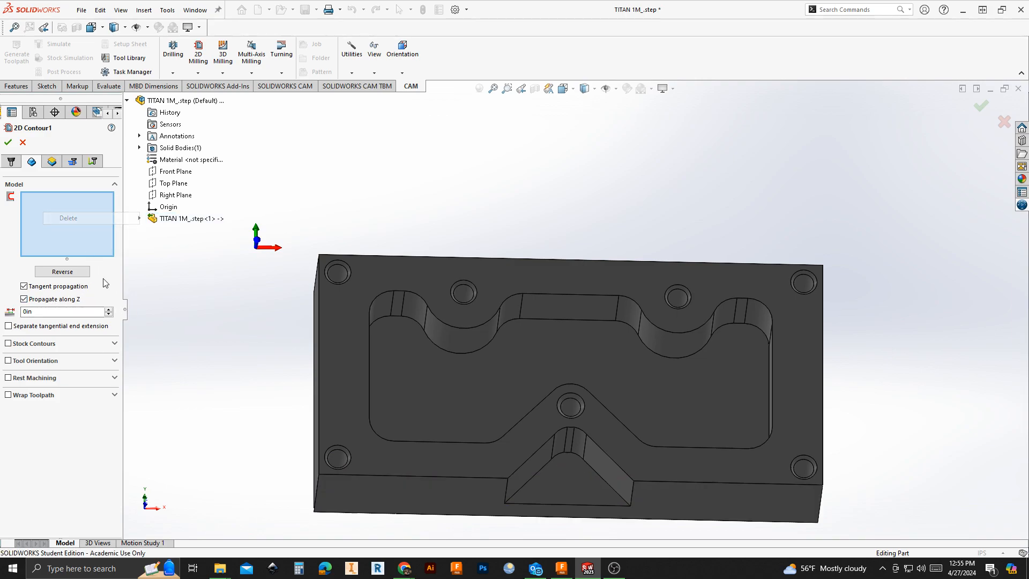
- Use the part's bottom outer edge loop as the contour geometry and set the bottom height to 0.25 in from the contour
left_click(313, 498)
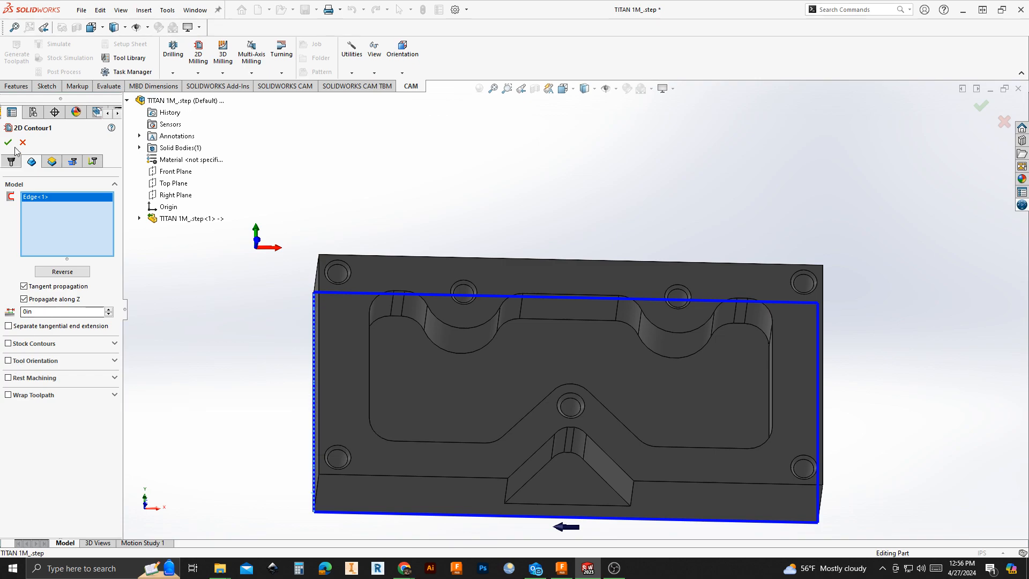
left_click(52, 161)
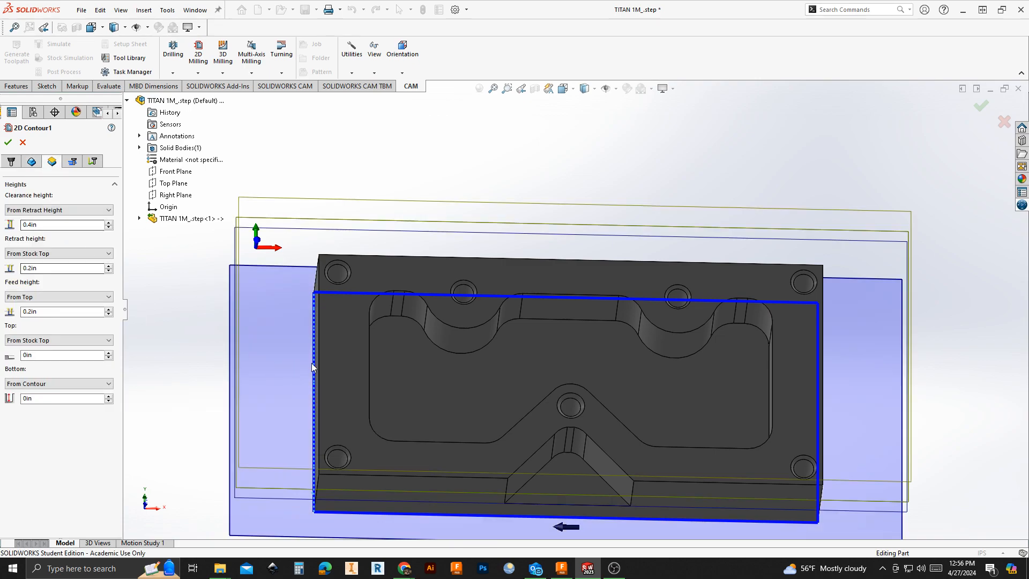
middle_click_drag(723, 227, 717, 152)
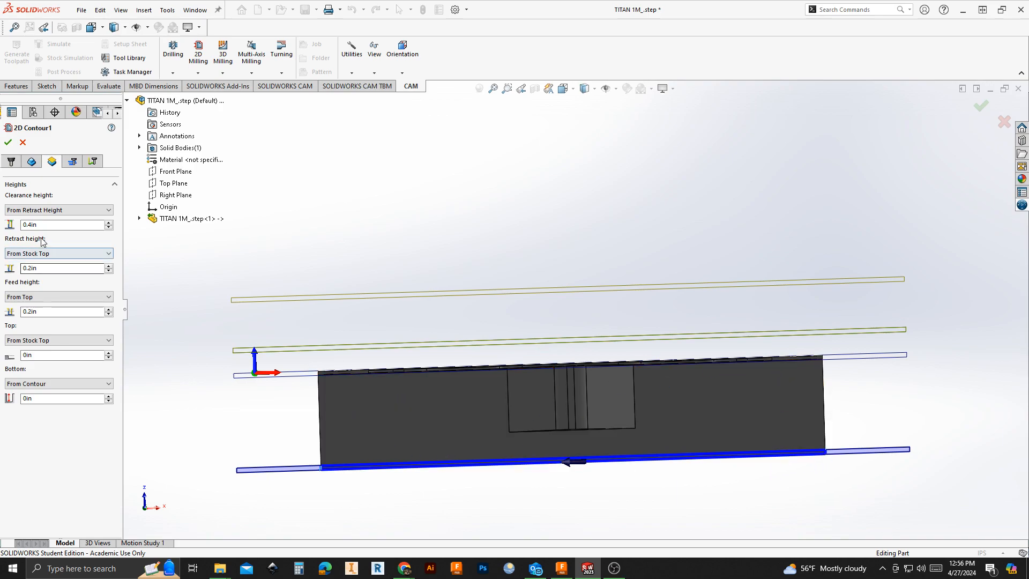
left_click(38, 398)
double_click(36, 398)
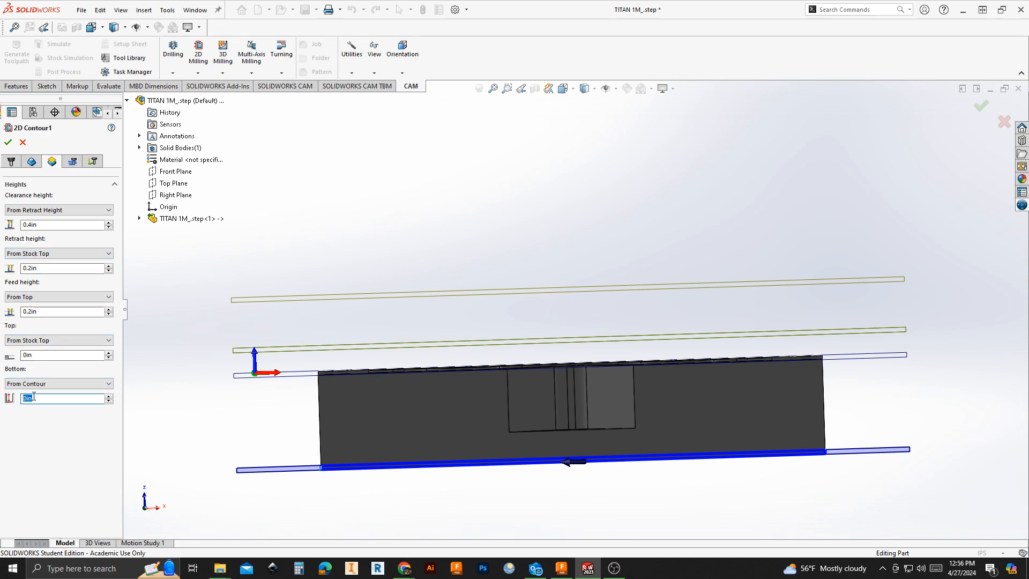
type(".25")
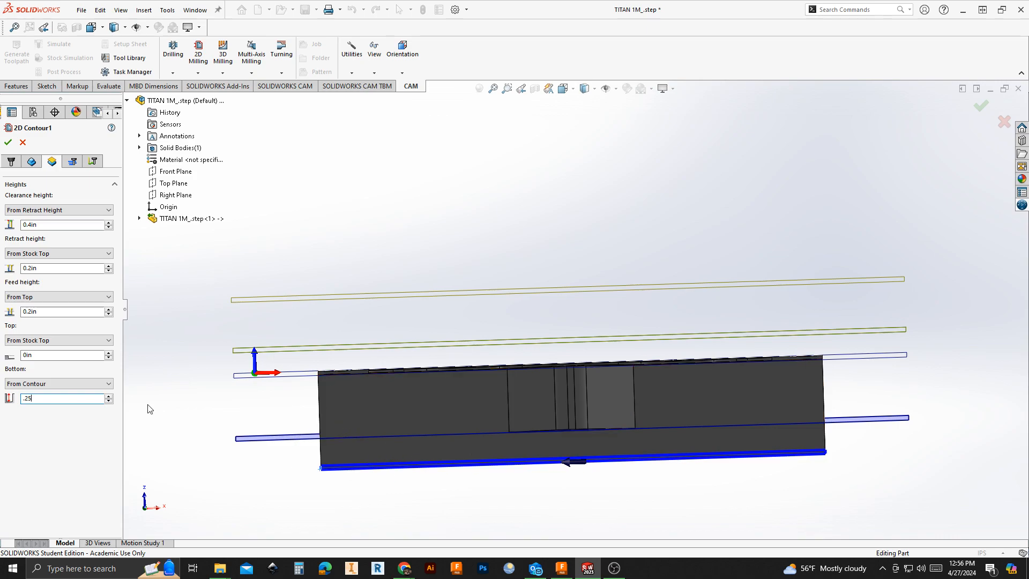
- Enable multiple depths for the 2D Contour and generate its toolpath with the existing linking settings
left_click(73, 162)
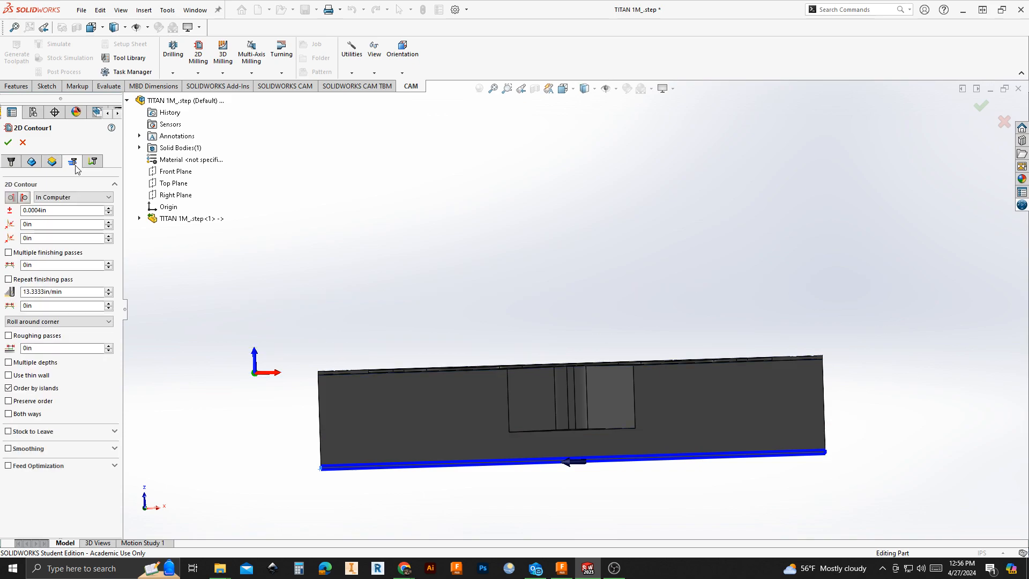
left_click(9, 363)
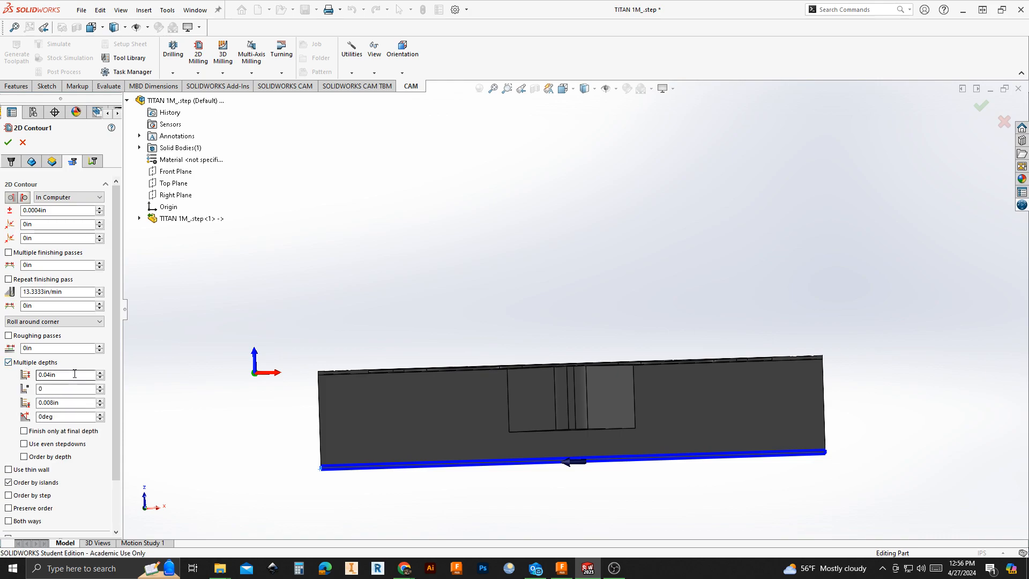
scroll(107, 482, "down", 2)
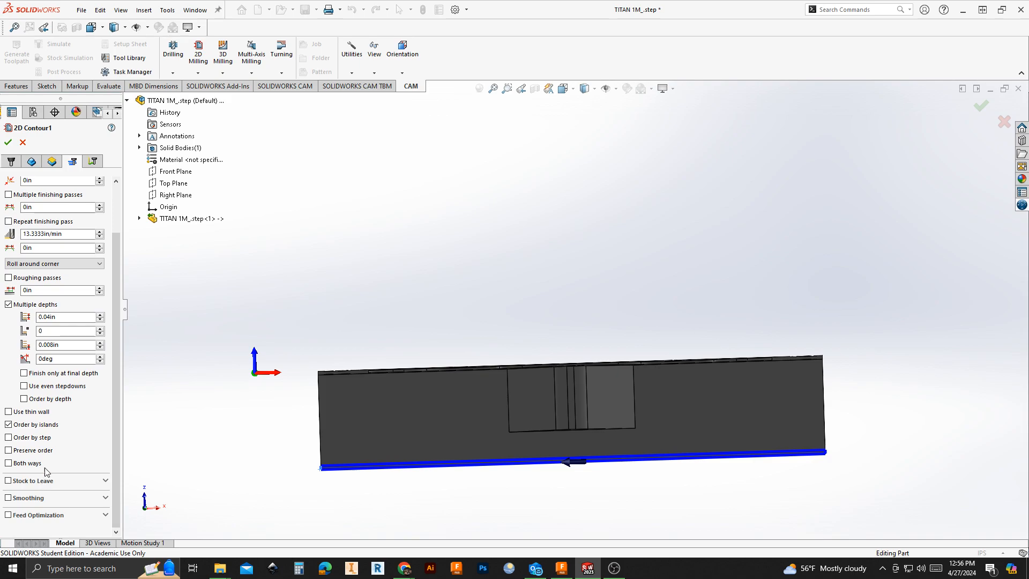
left_click(102, 162)
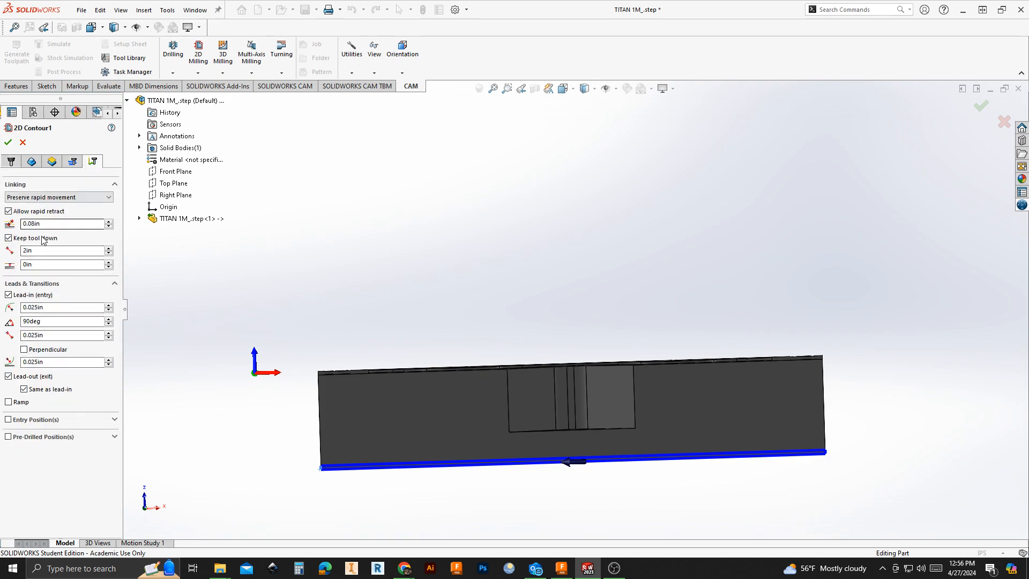
left_click(8, 143)
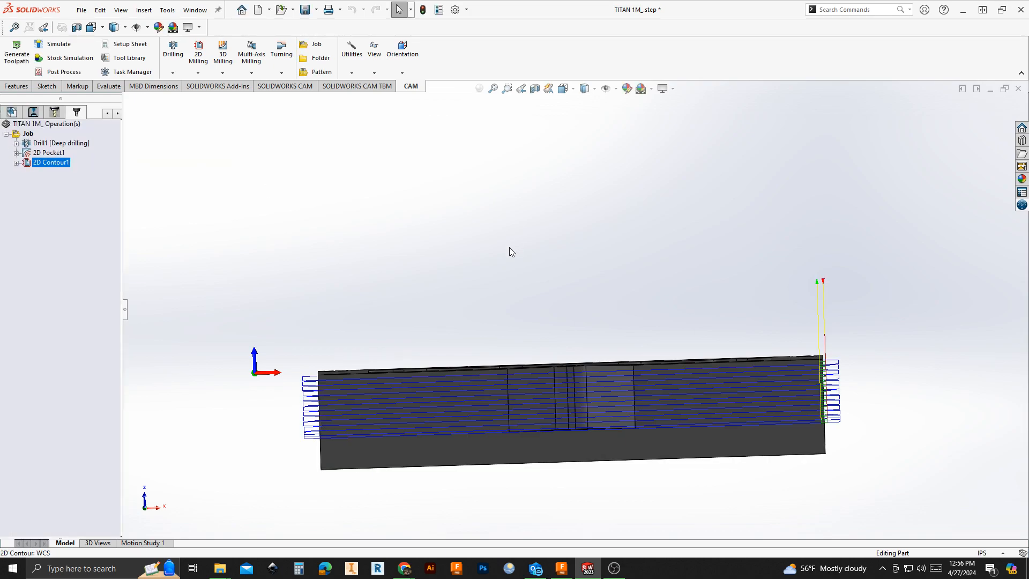
- Try a bottom height offset of 0 in for the 2D Contour and regenerate its toolpath
middle_click_drag(885, 181, 881, 226)
middle_click_drag(629, 317, 437, 307)
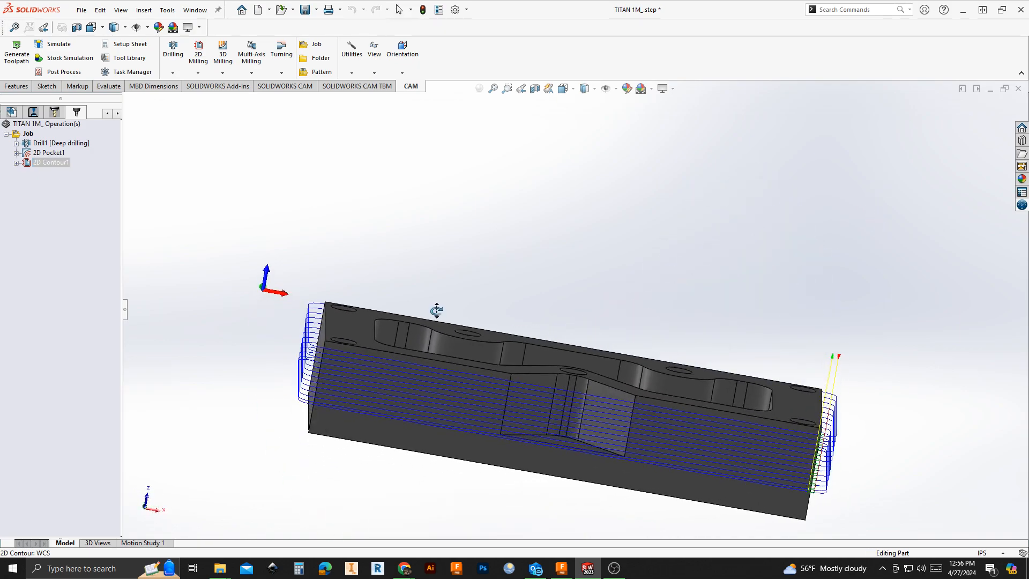
right_click(27, 164)
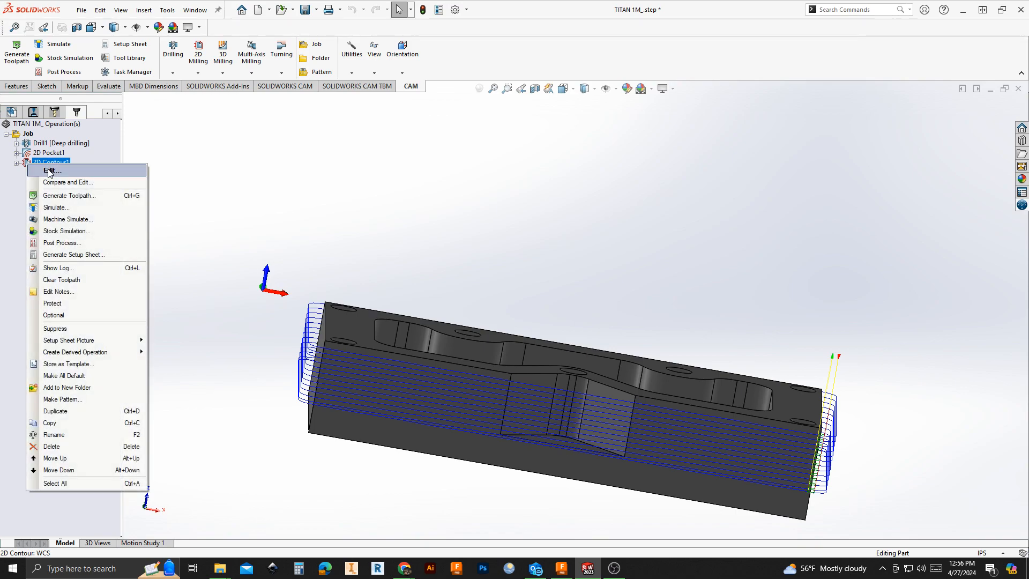
left_click(48, 170)
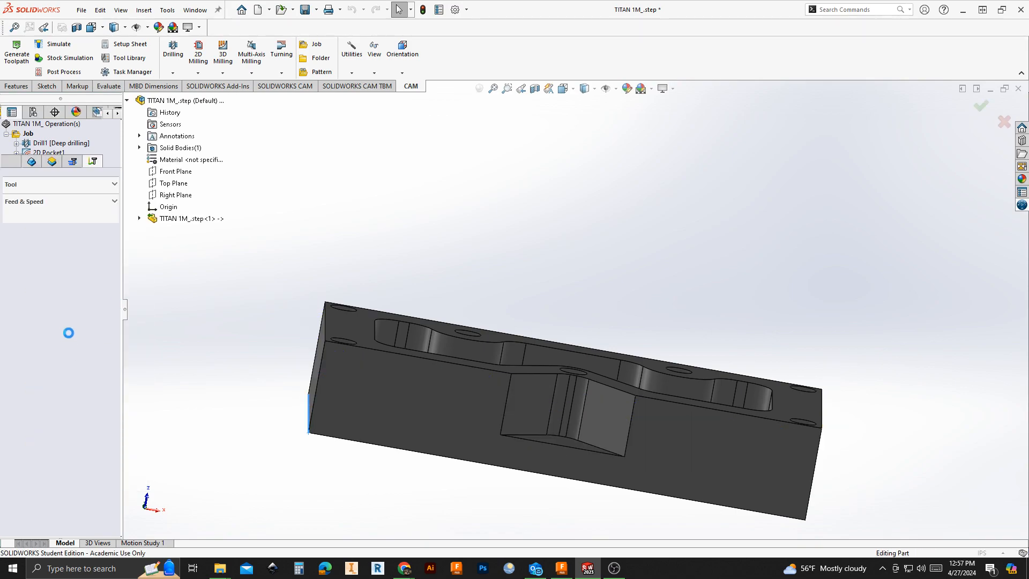
left_click(51, 163)
left_click(55, 400)
type("0in")
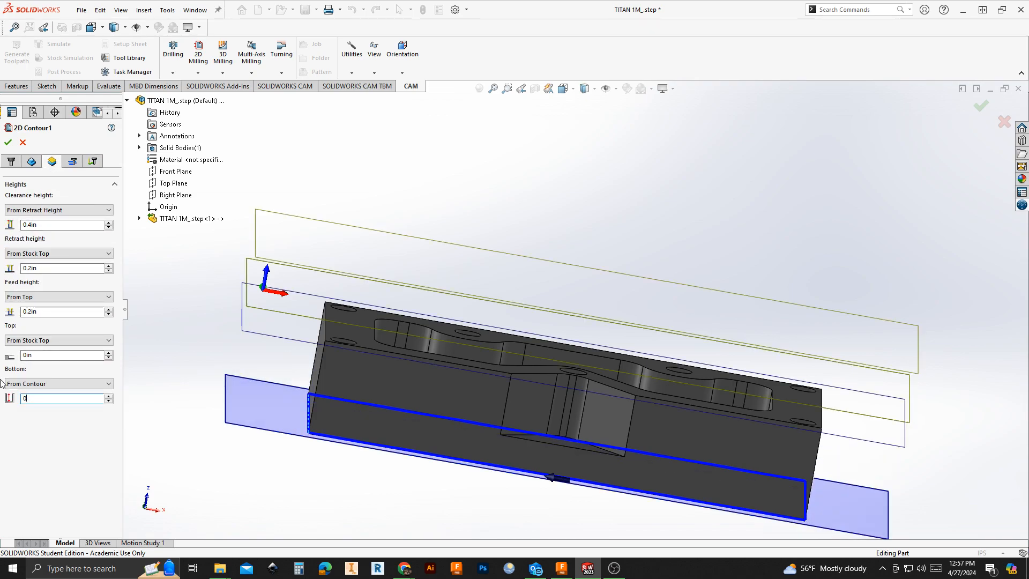
left_click(8, 142)
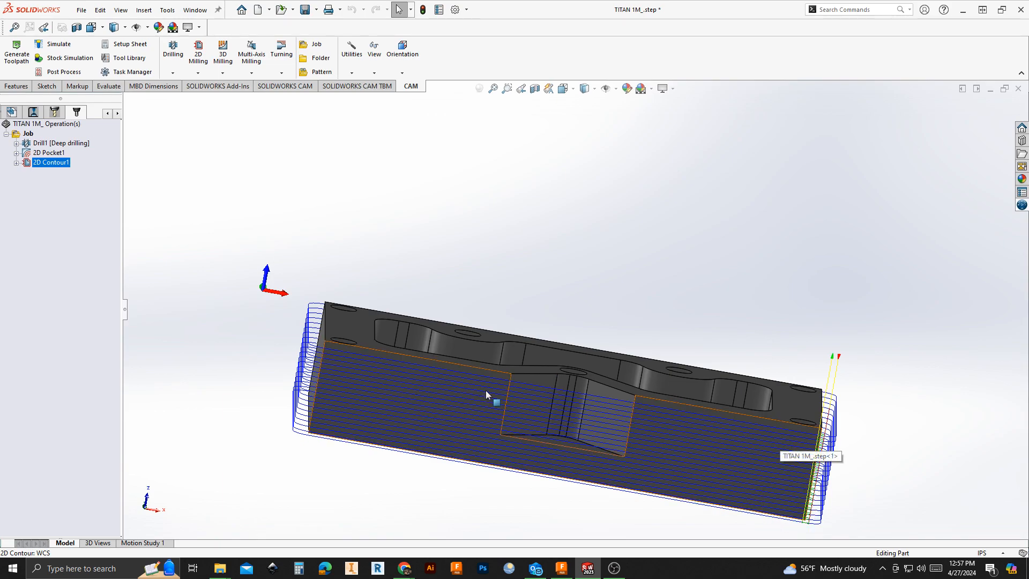
- Edit the 2D Contour to set its bottom height offset to 0.25 in and regenerate the toolpath
right_click(27, 166)
left_click(43, 170)
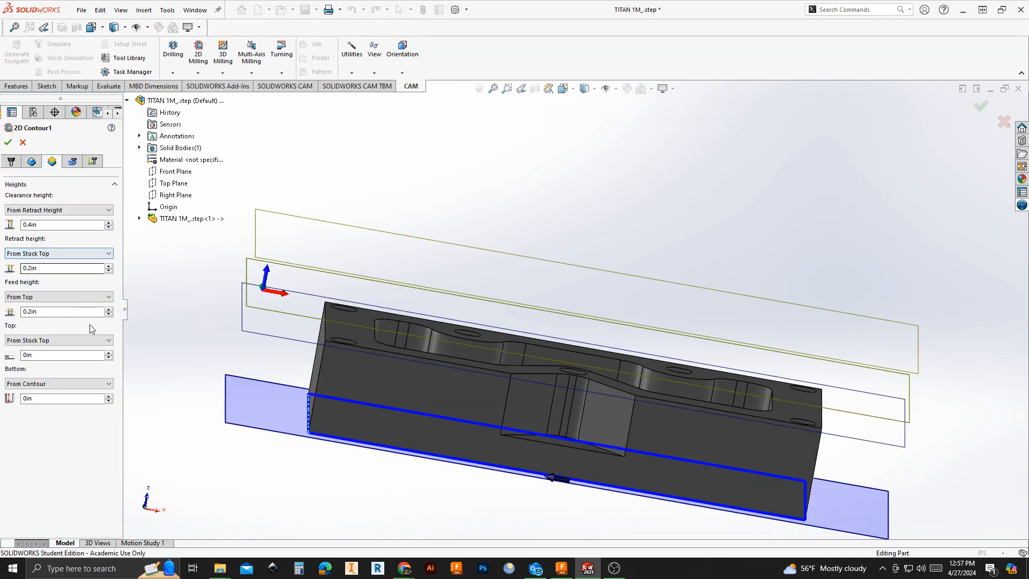
left_click_drag(41, 398, 2, 383)
type(".25")
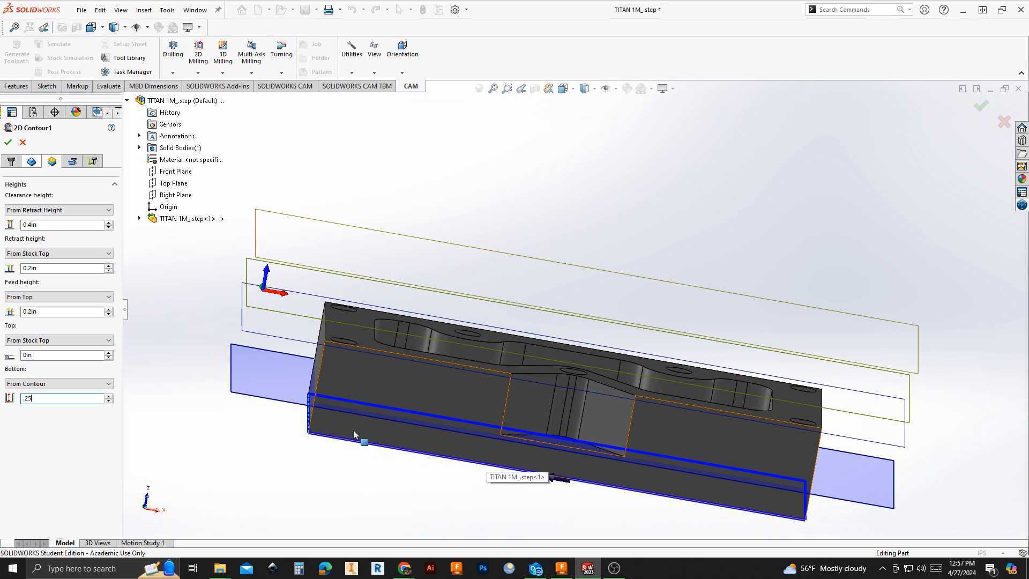
left_click(8, 142)
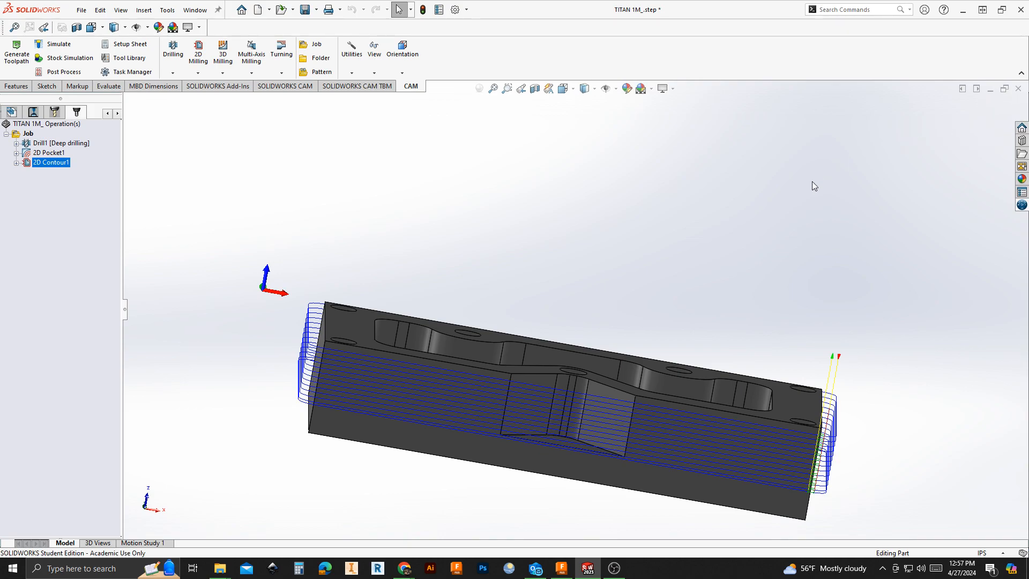
- Inspect the contour toolpath around the part and show the model in isometric view
middle_click_drag(841, 183, 786, 282)
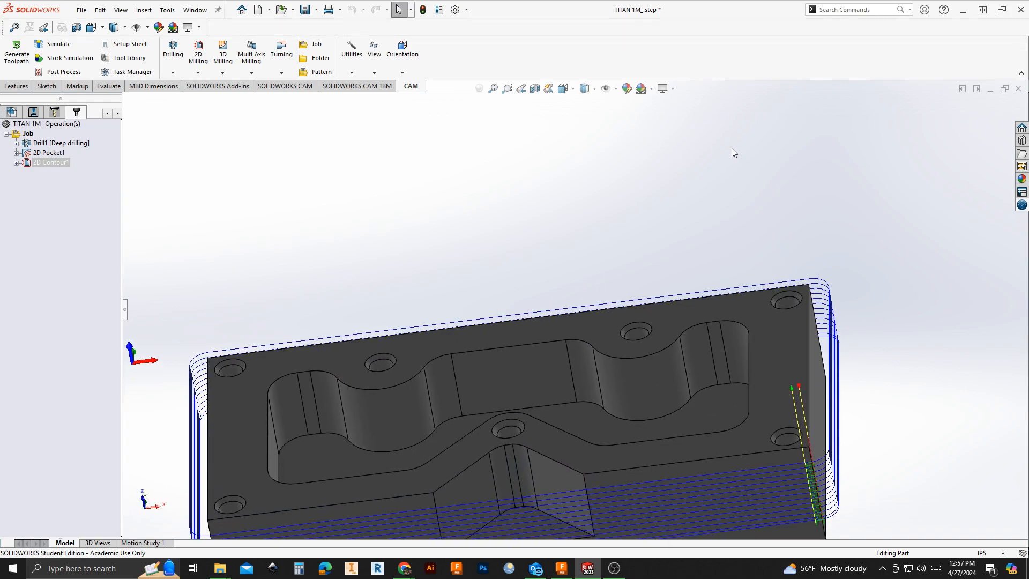
left_click(568, 91)
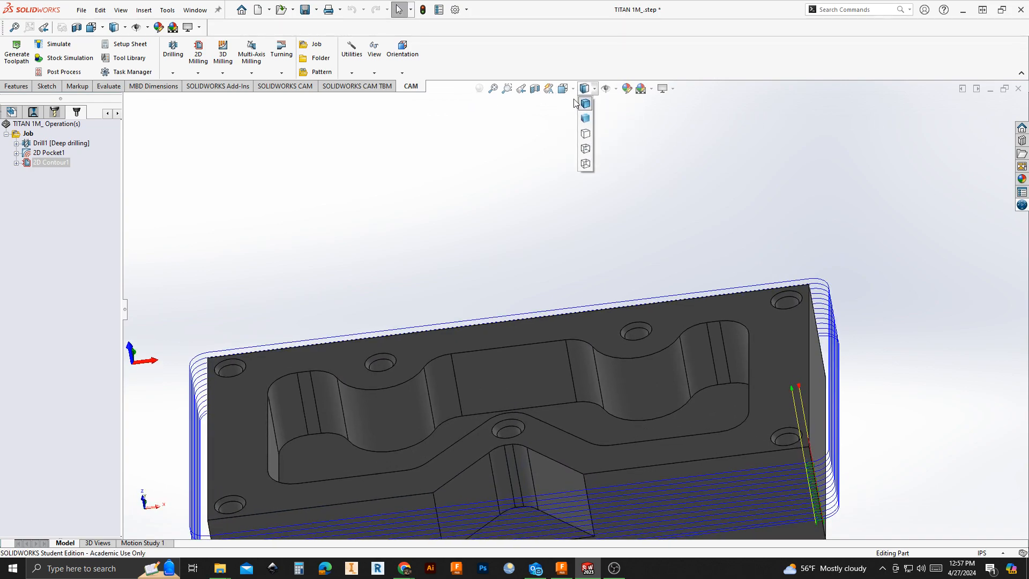
left_click(624, 119)
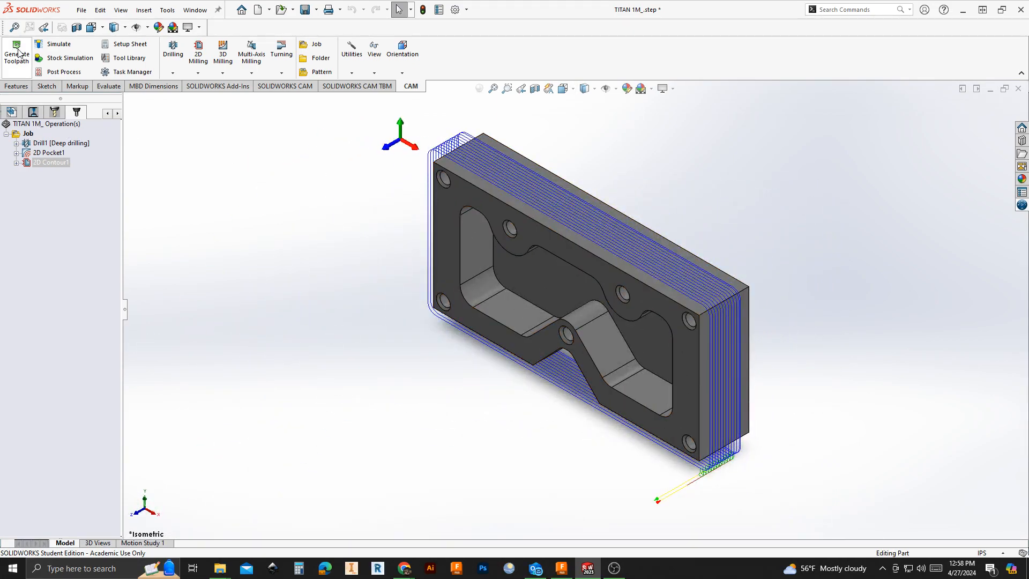
- Start post processing the whole Job and choose the Tormach PathPilot / tormach post configuration
left_click(18, 53)
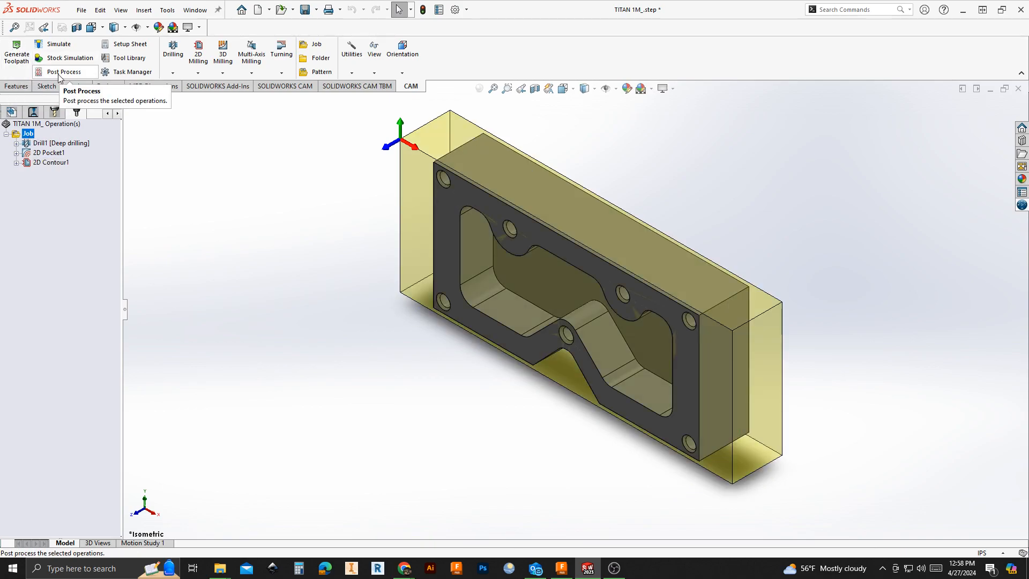
left_click(282, 170)
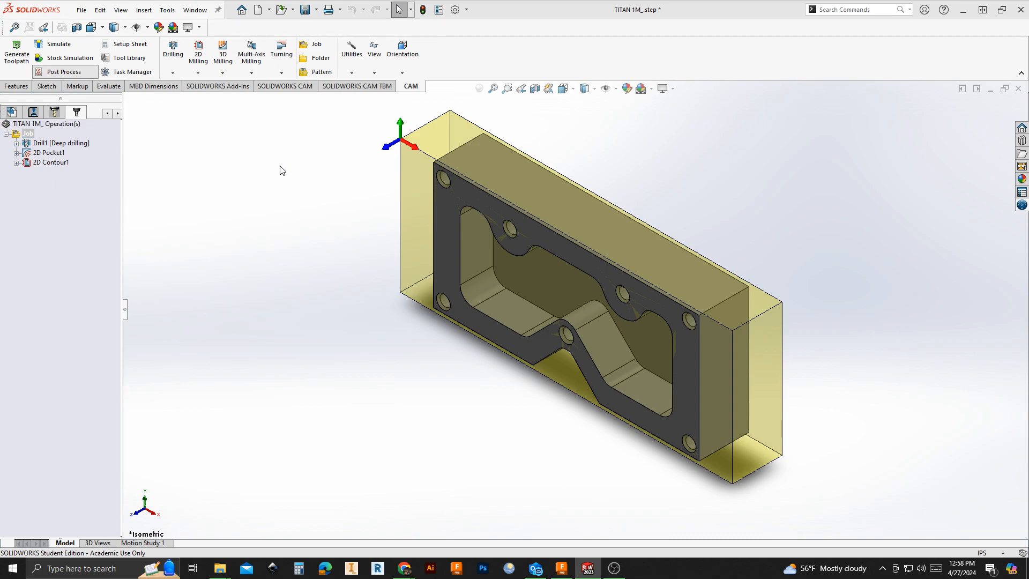
left_click_drag(1028, 183, 411, 147)
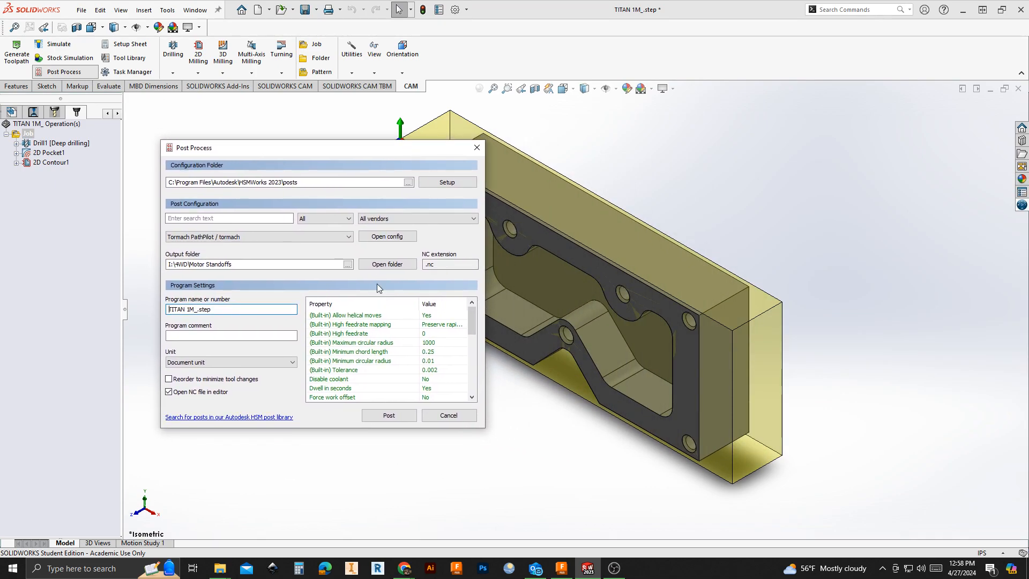
left_click(243, 238)
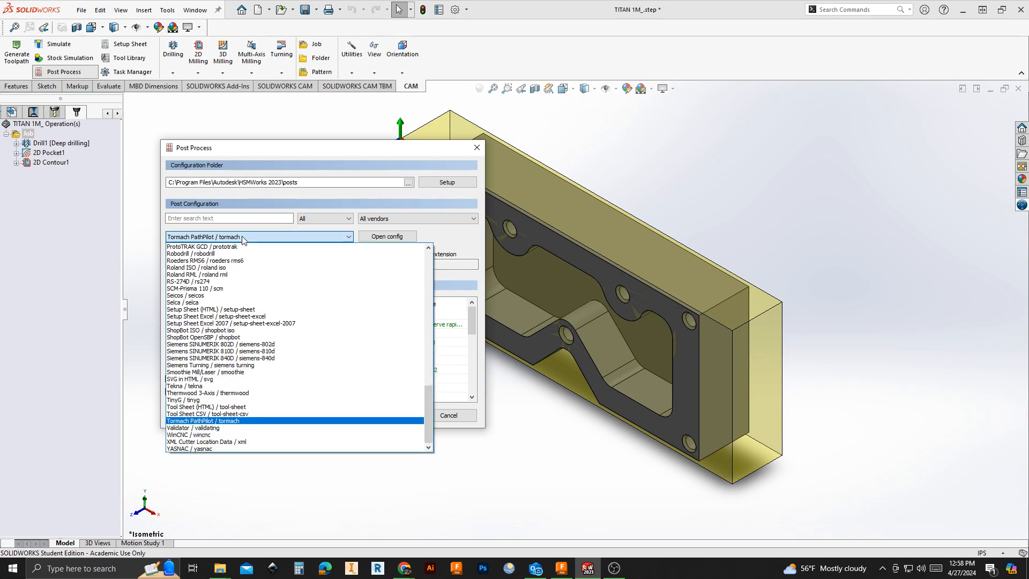
left_click(218, 421)
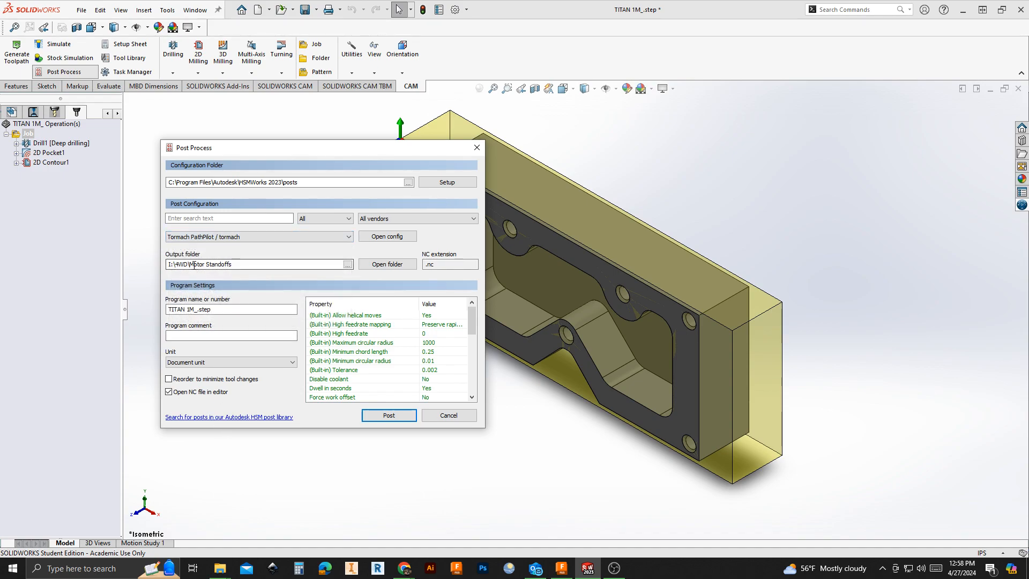
- Set the post processor's output folder to the Desktop
left_click(348, 264)
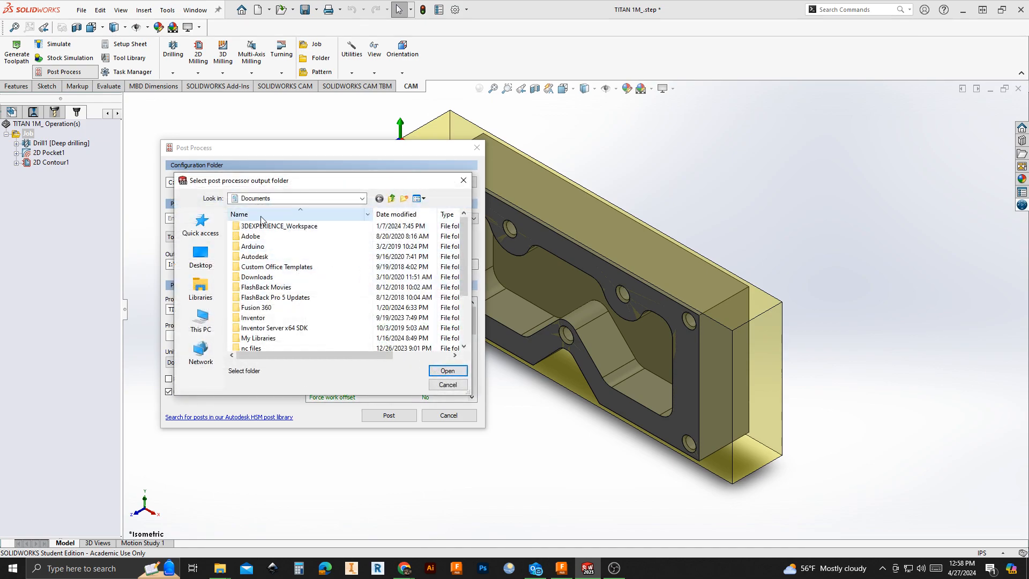
left_click(200, 257)
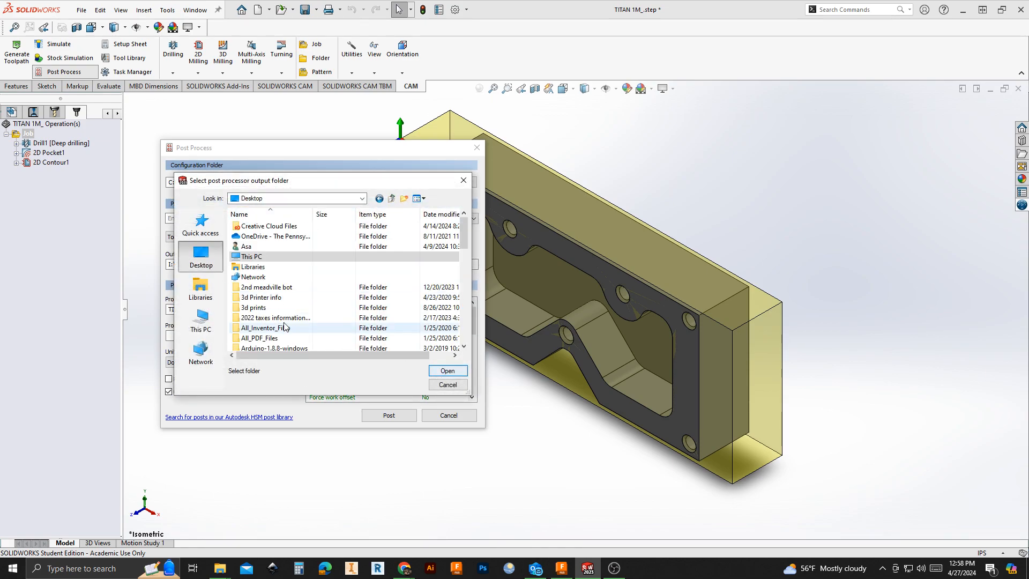
left_click(201, 320)
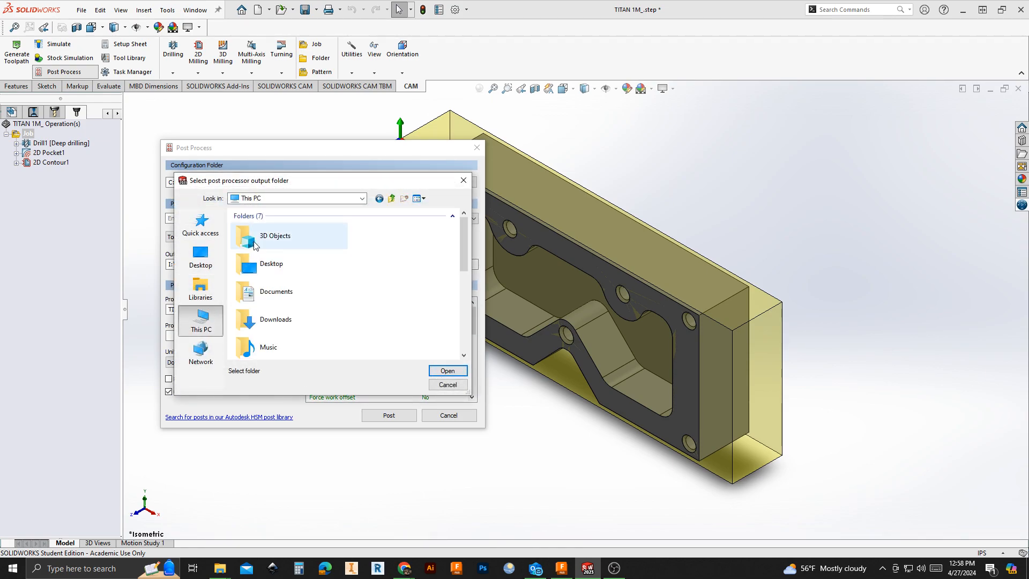
double_click(272, 266)
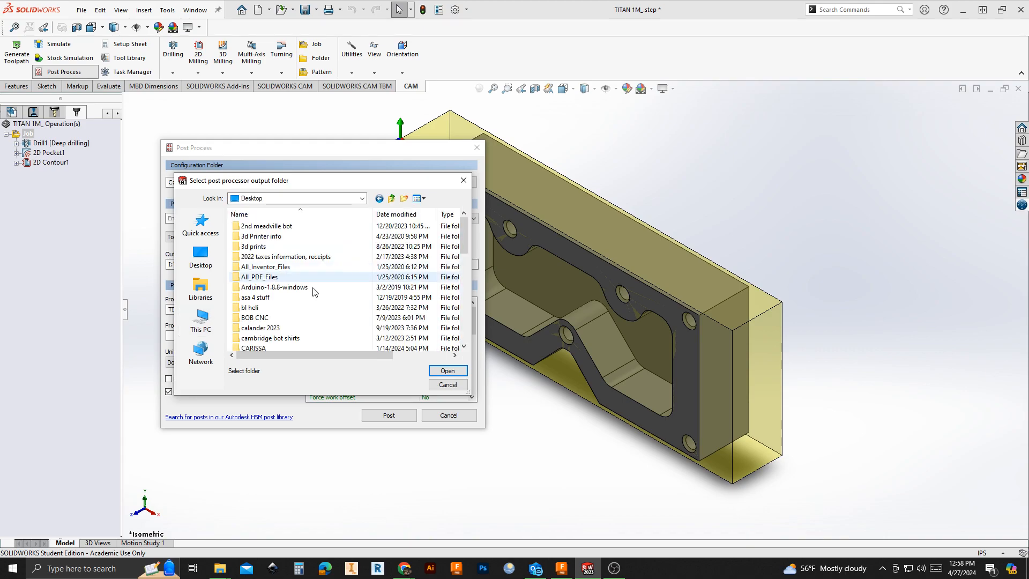
left_click(448, 371)
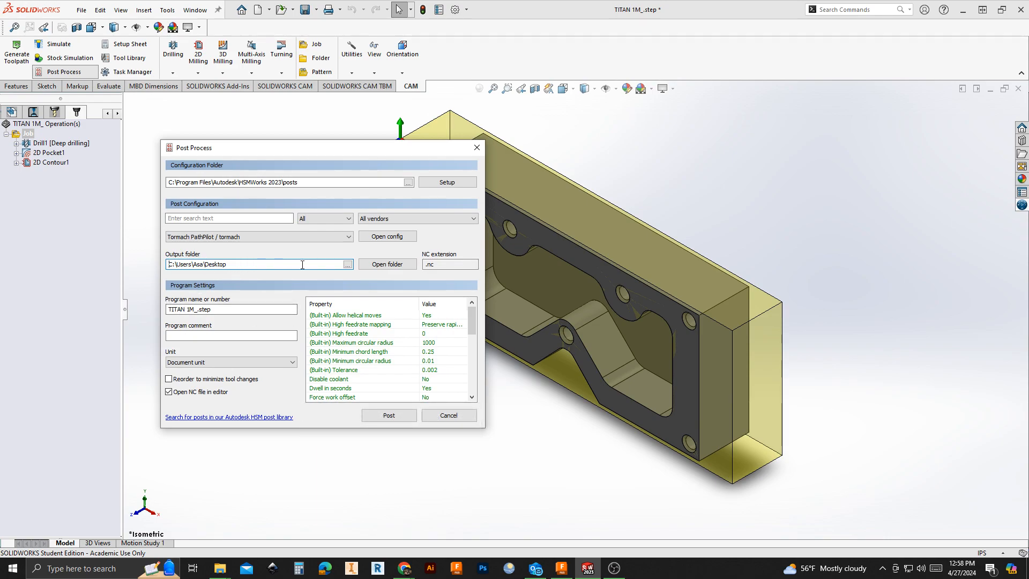
- Set the post processor's output folder to Downloads, post the job and save the NC program as TITAN 1M_.step
left_click(348, 264)
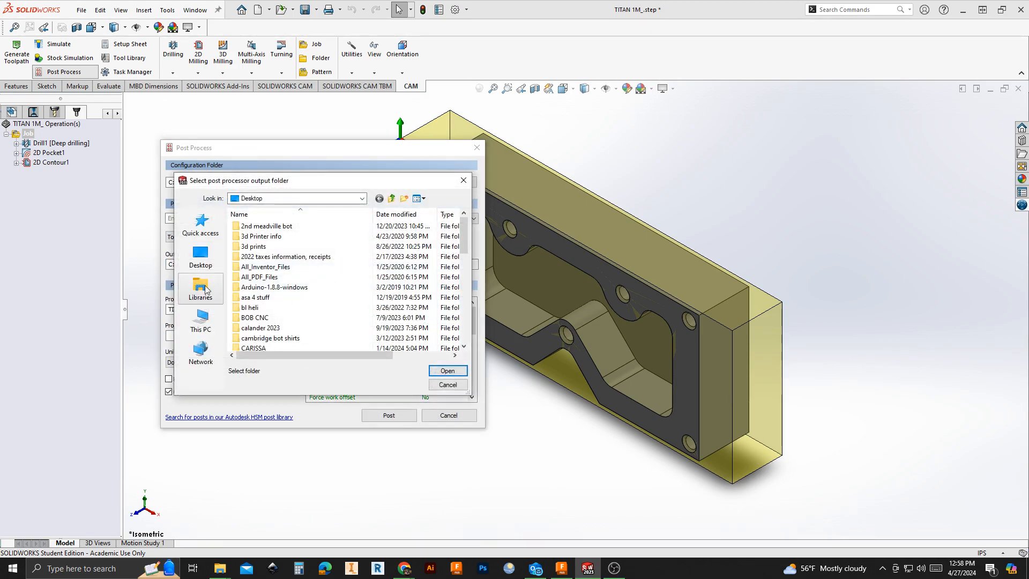
left_click(201, 256)
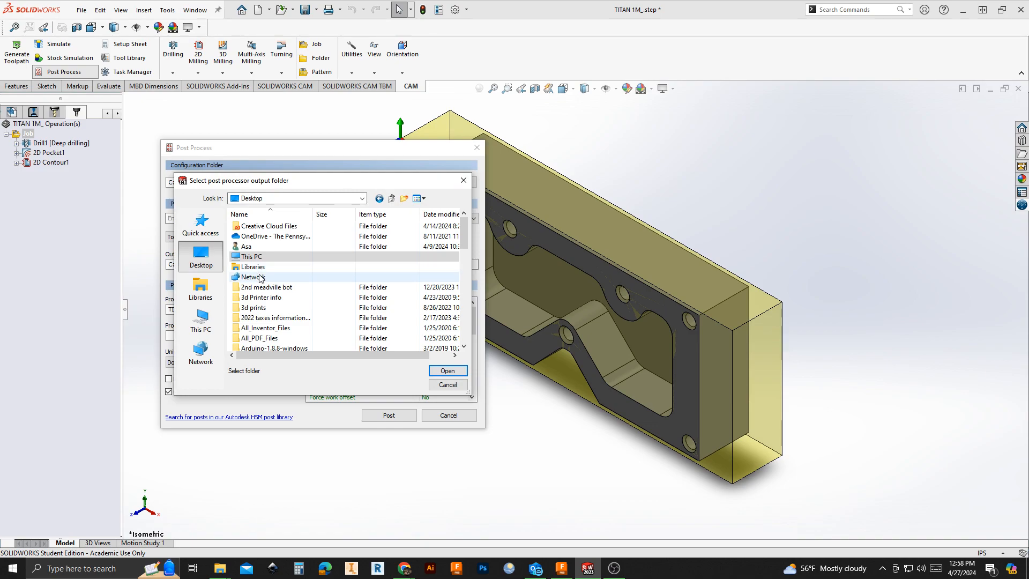
left_click(201, 321)
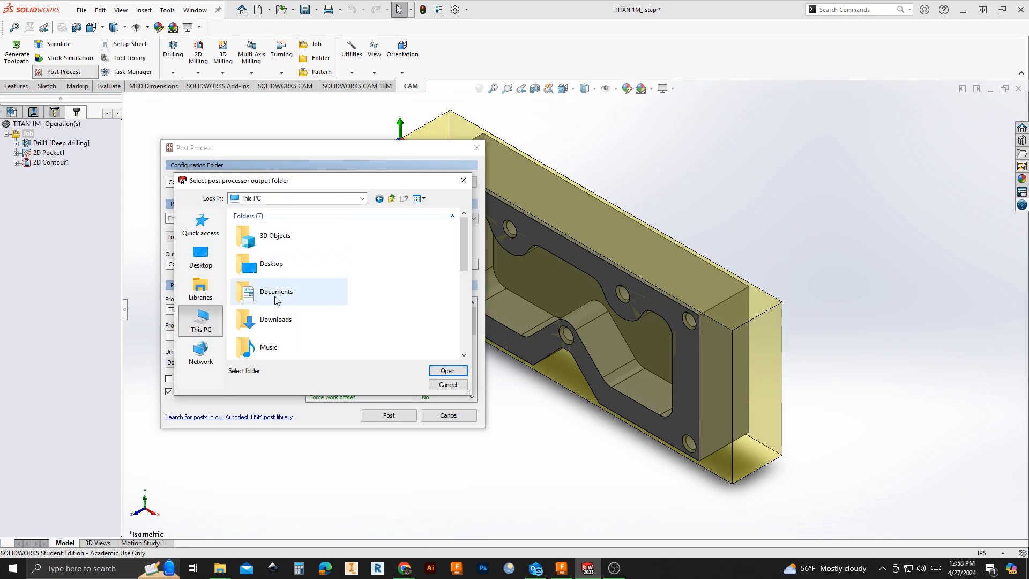
left_click(274, 318)
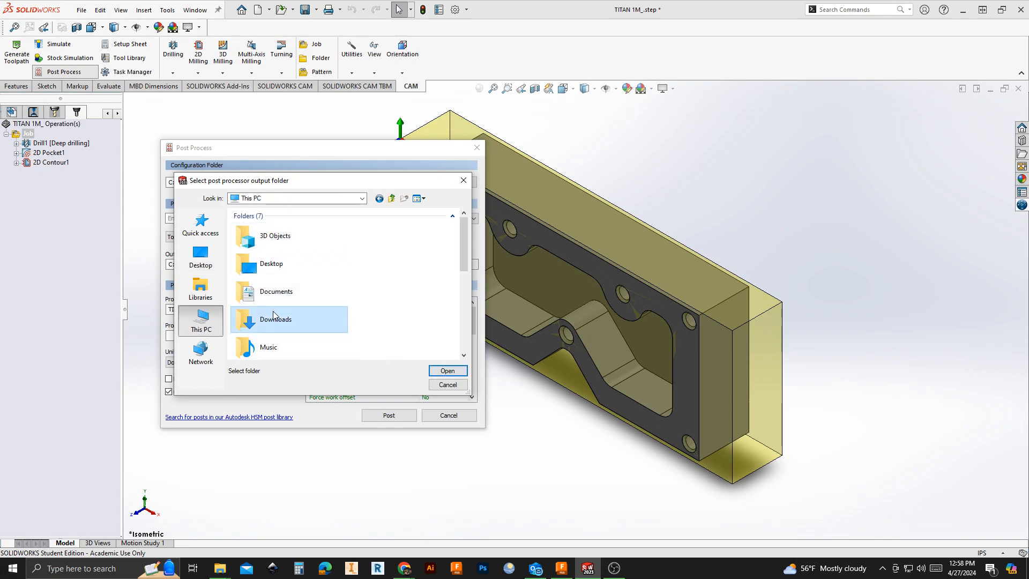
double_click(274, 317)
left_click(447, 370)
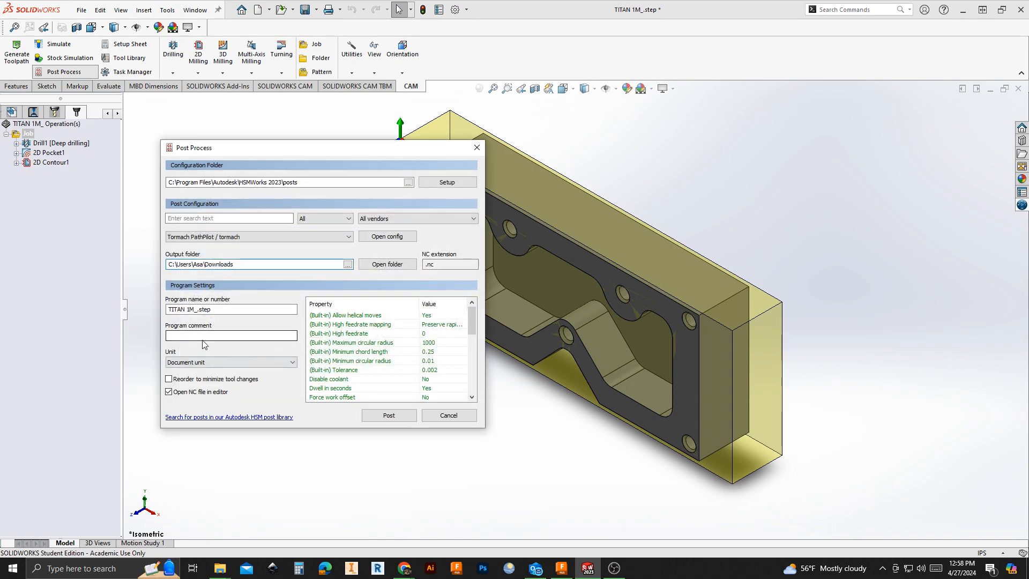
left_click(388, 416)
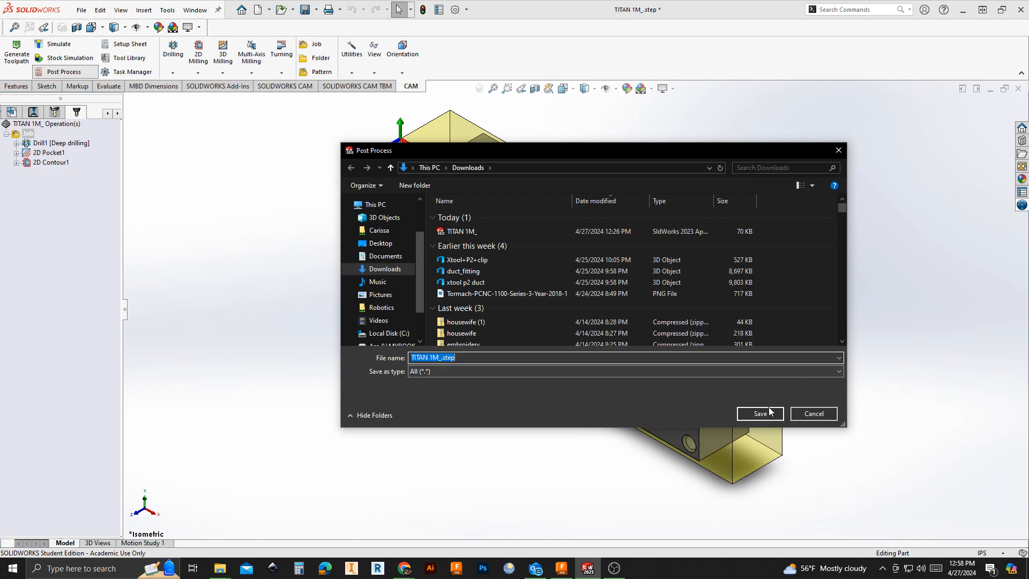
left_click(764, 414)
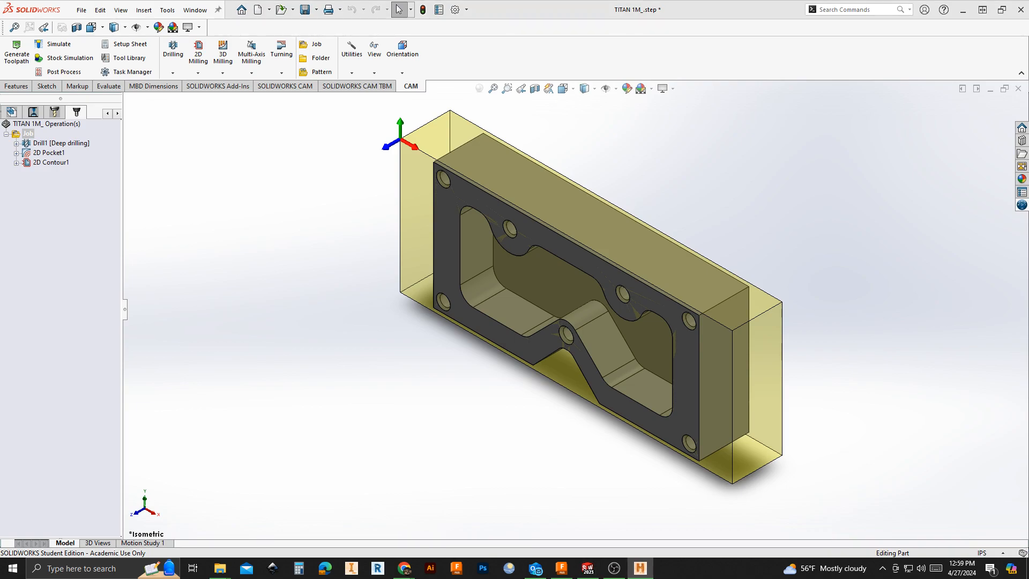
- Review the posted TITAN 1M_.step.nc code in Autodesk HSM Edit, including the tool list and Drill1 and 2D Pocket1 blocks, and close the editor
left_click_drag(1028, 144, 434, 62)
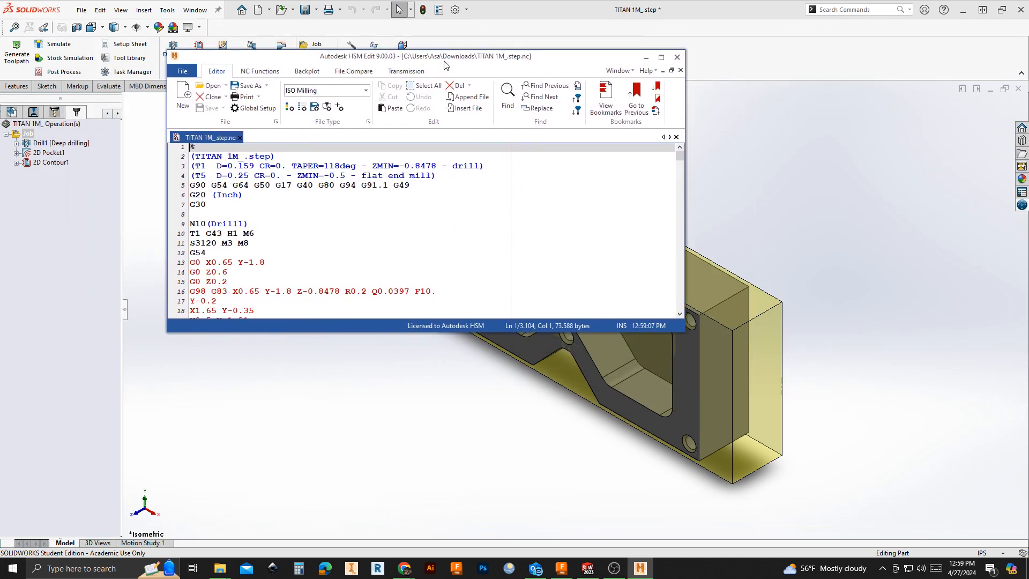
left_click(661, 57)
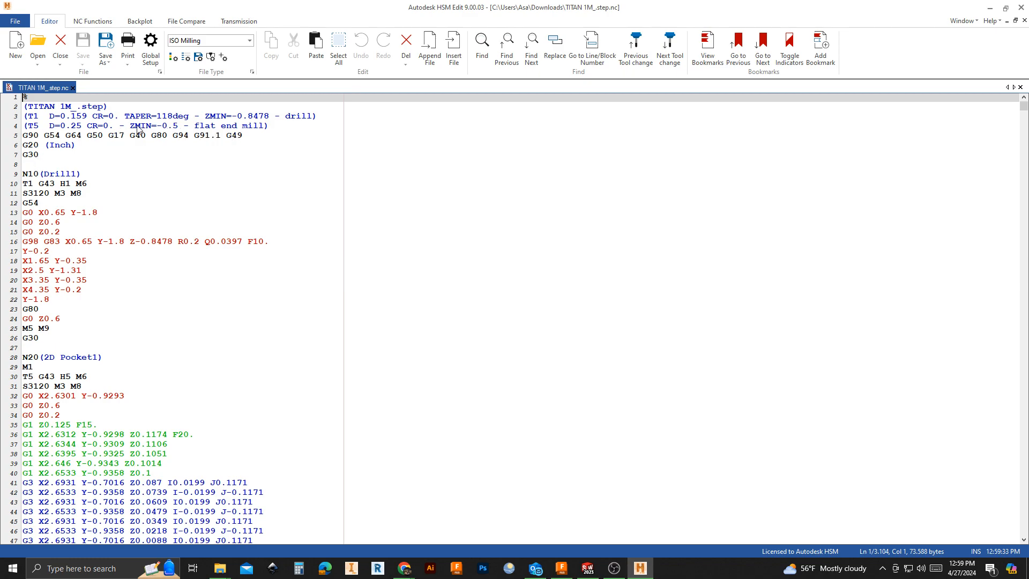
left_click_drag(856, 8, 833, 32)
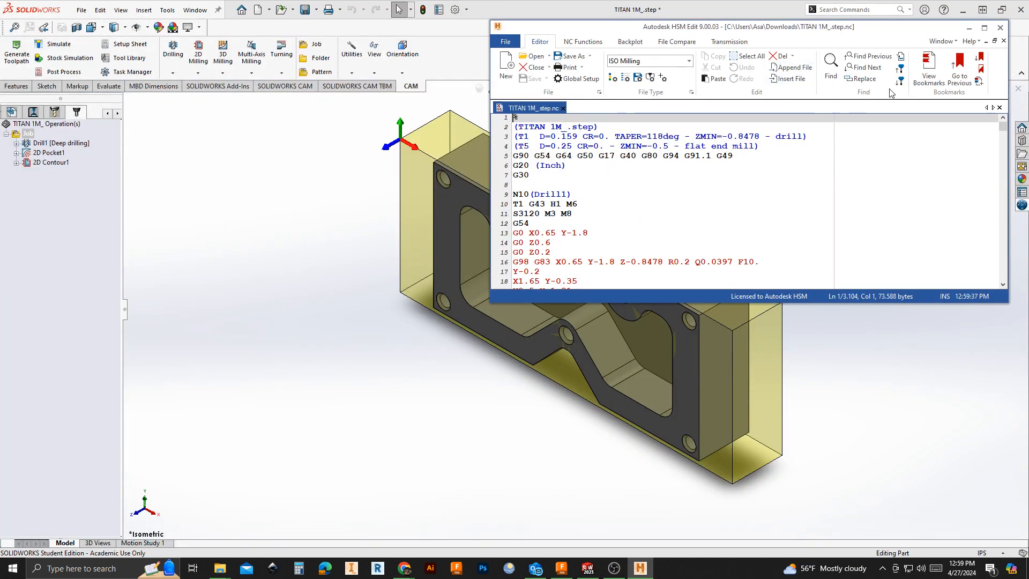
left_click(1000, 29)
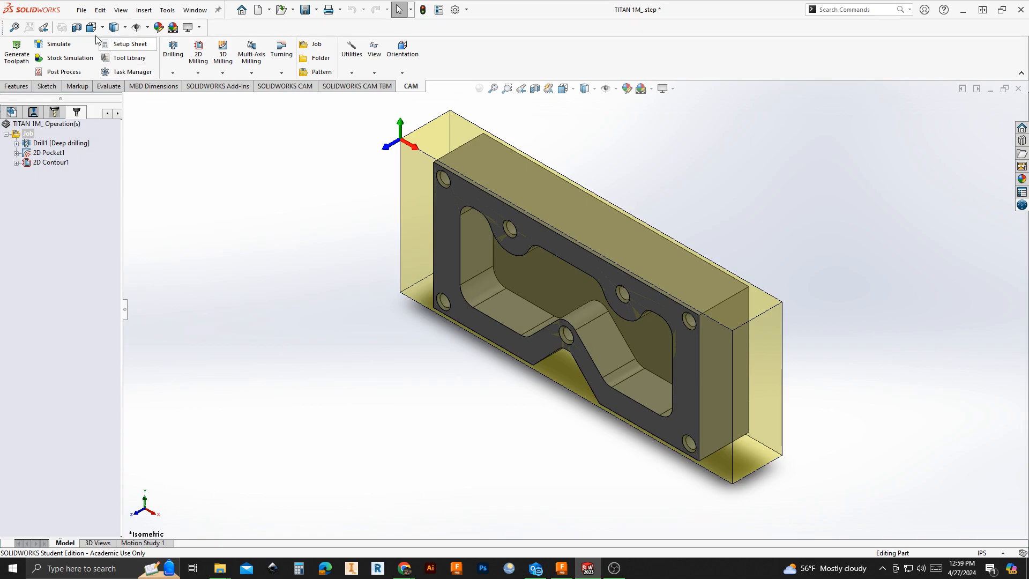
- Start simulating the whole job with the toolpath hidden and the stock shown
left_click(58, 45)
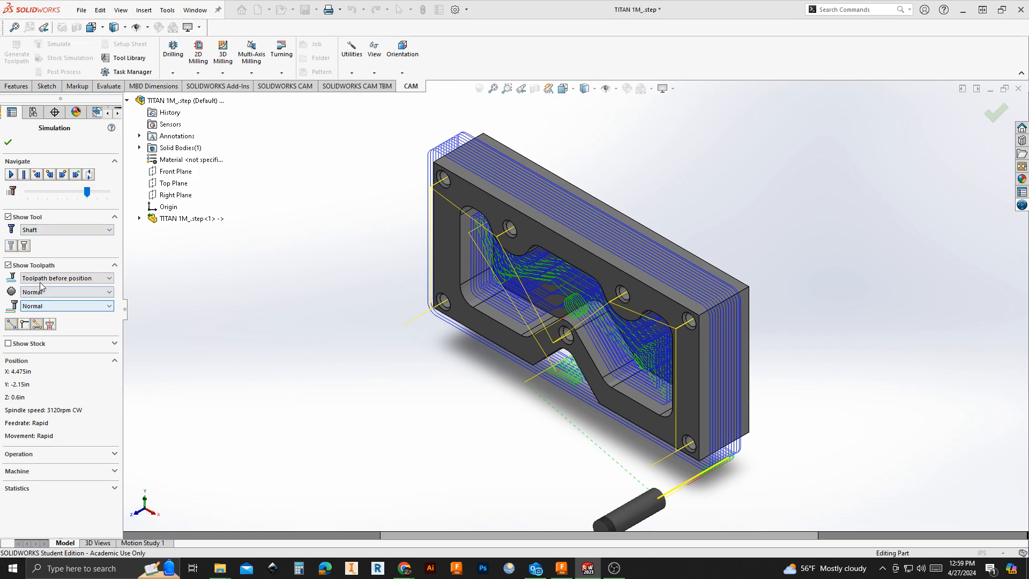
left_click(8, 265)
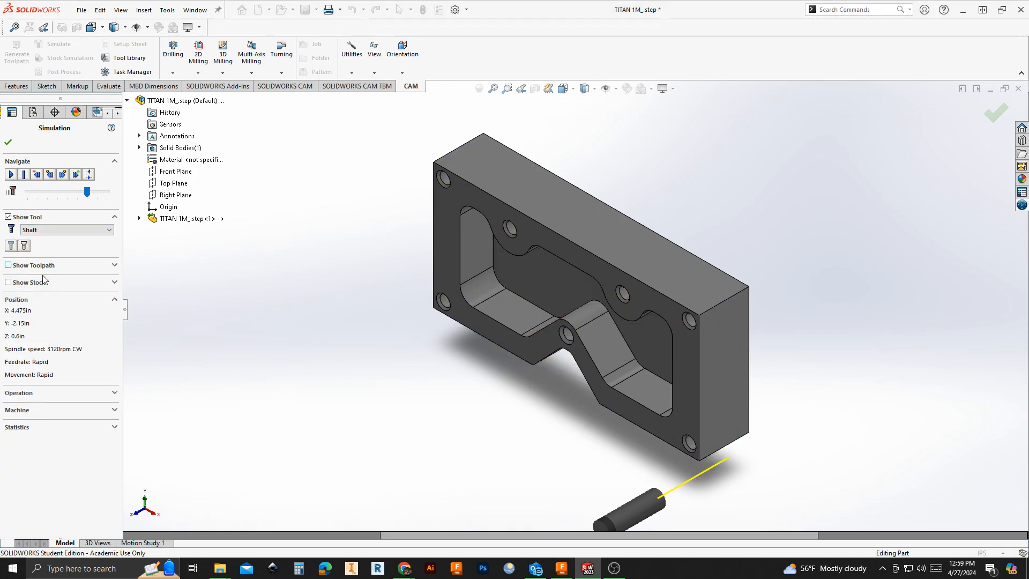
left_click(8, 282)
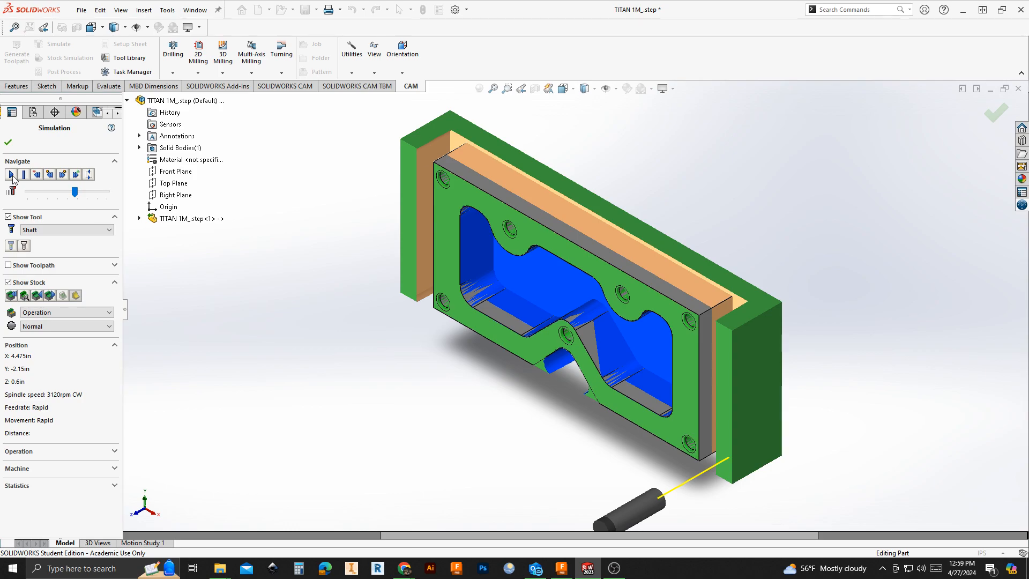
left_click(11, 176)
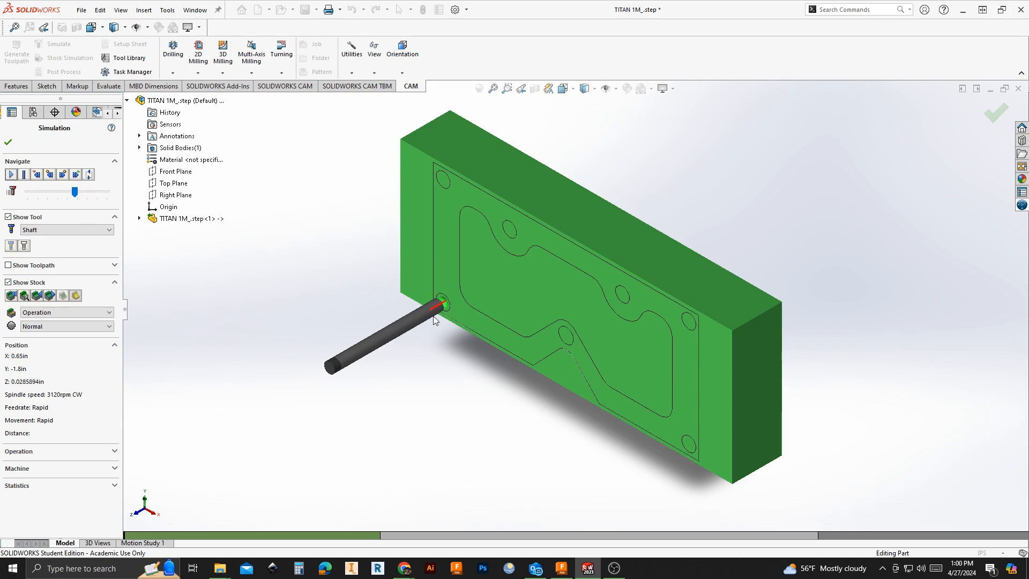
- Run the job simulation at varying playback speeds, inspect the machined stock around the lower notch, and exit the simulation
left_click_drag(74, 192, 95, 193)
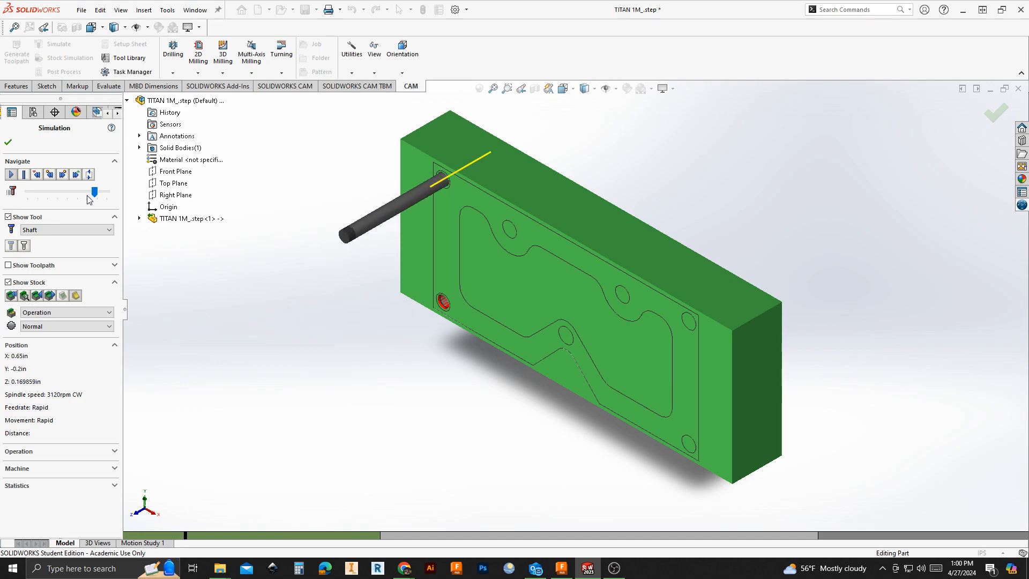
left_click_drag(93, 192, 82, 201)
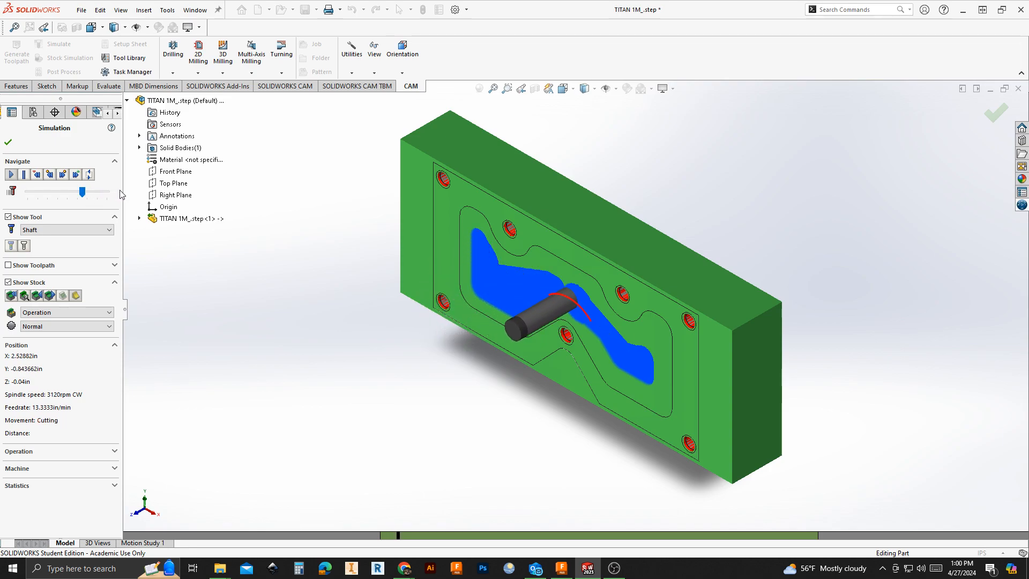
left_click_drag(82, 191, 98, 193)
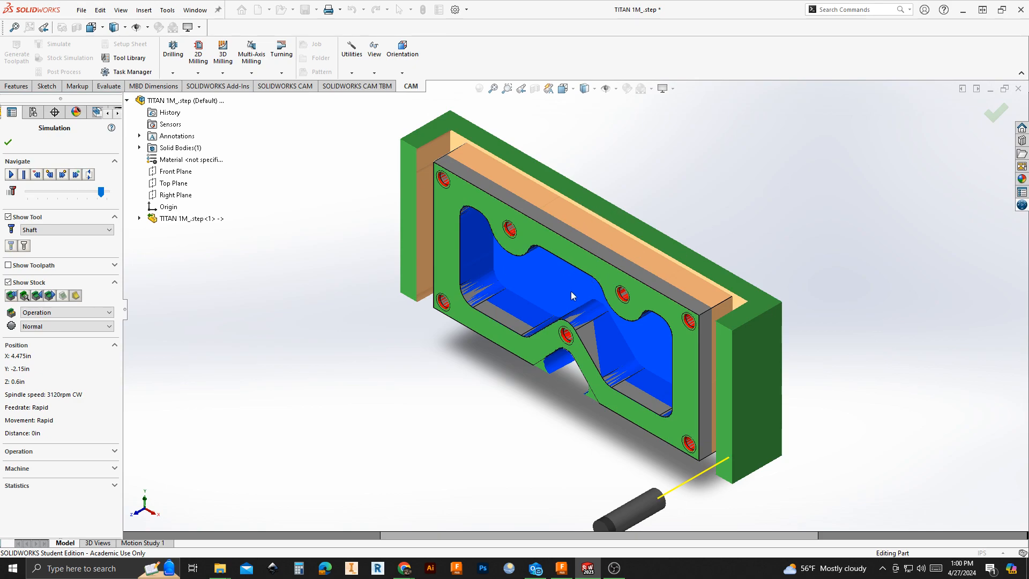
middle_click_drag(465, 322, 513, 399)
scroll(460, 193, "down", 2)
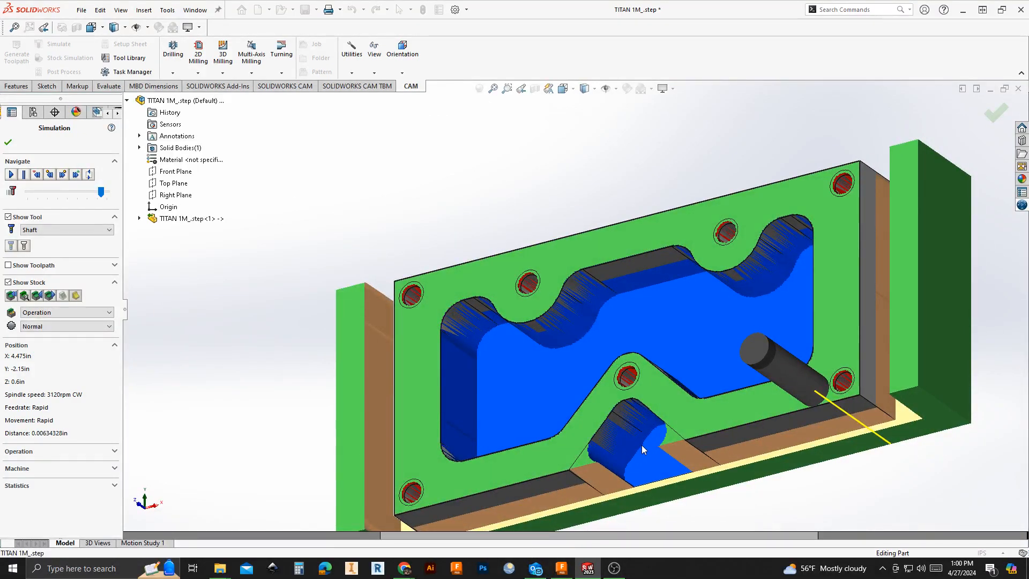
left_click(8, 144)
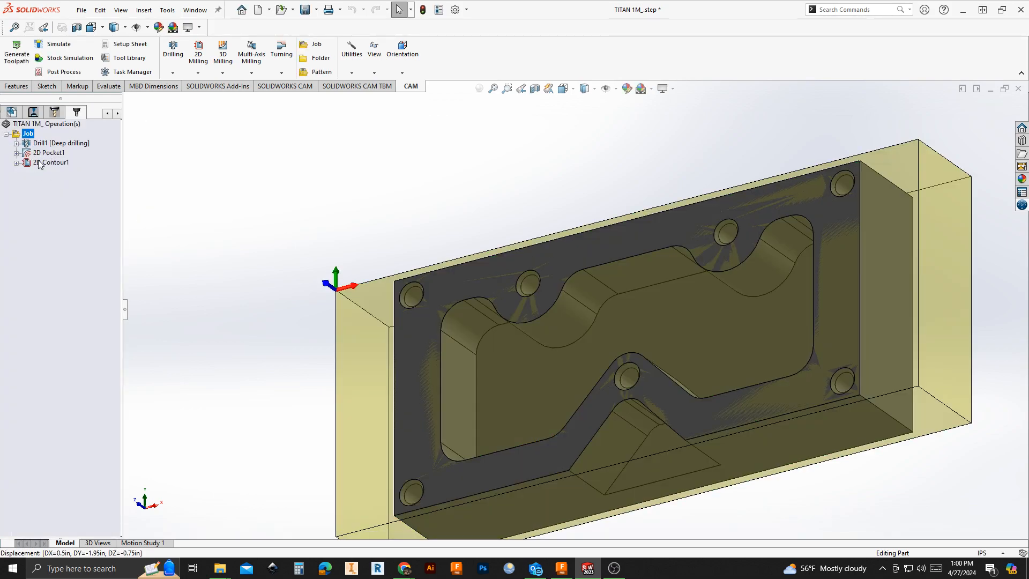
- Edit 2D Pocket1 to reverse the contour direction of the triangular notch face (Face<2>) and accept the operation
left_click(29, 154)
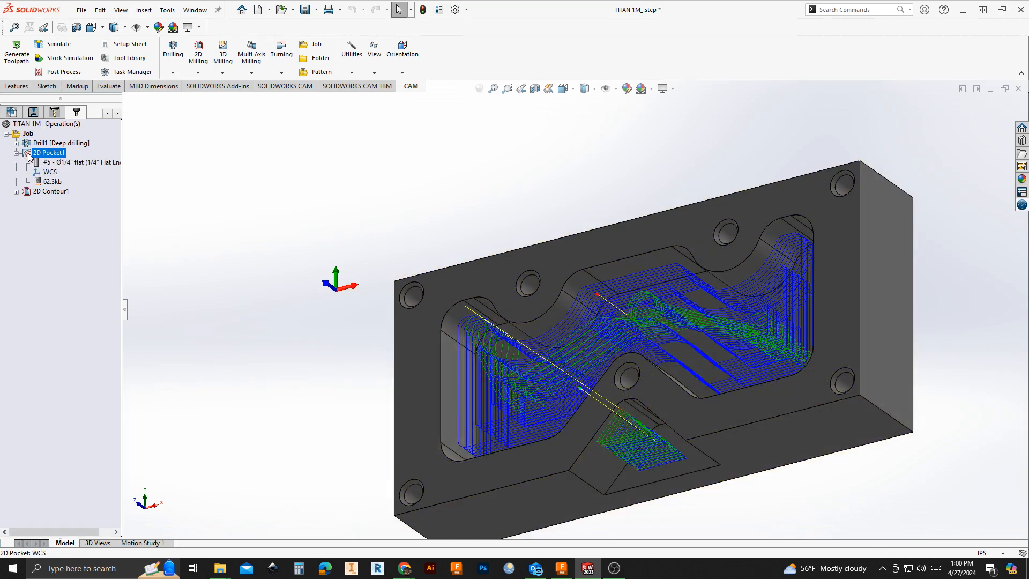
right_click(30, 153)
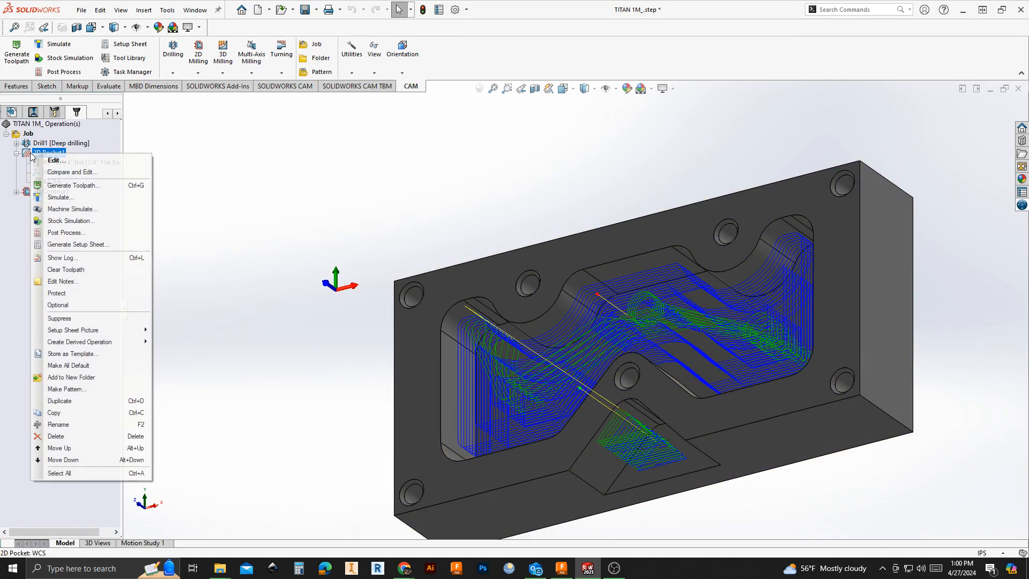
left_click(51, 161)
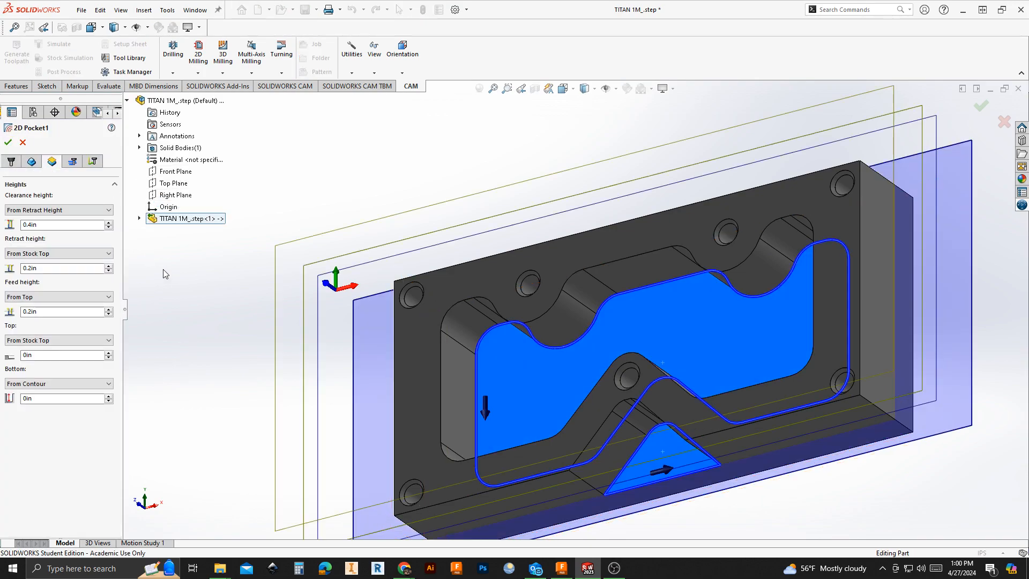
left_click(32, 164)
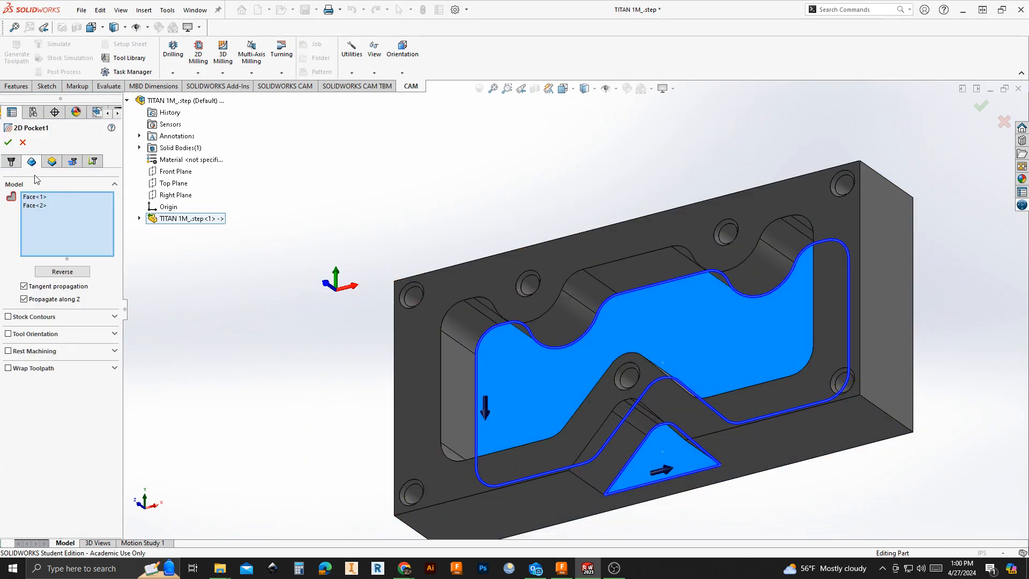
left_click(38, 208)
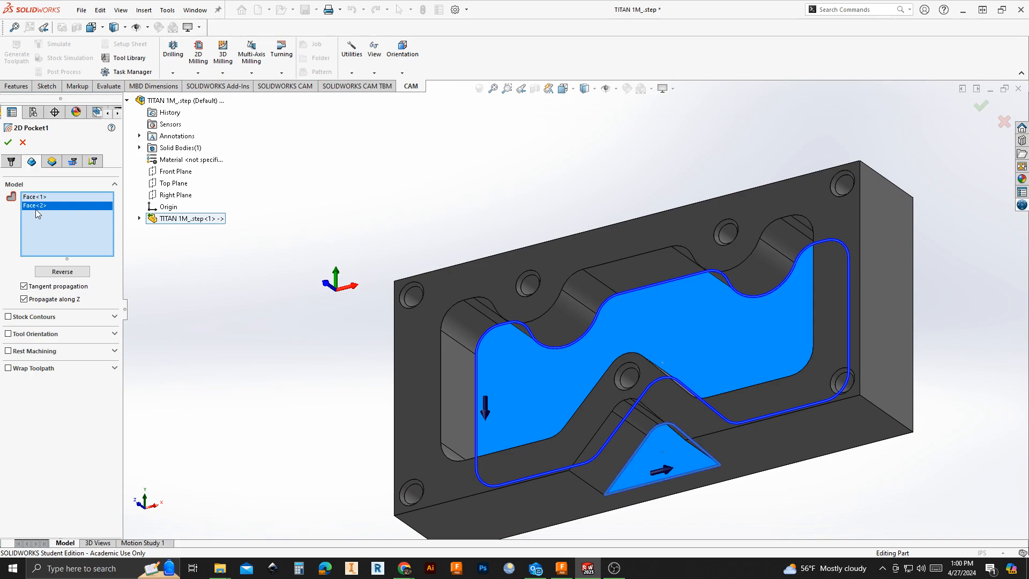
left_click(70, 273)
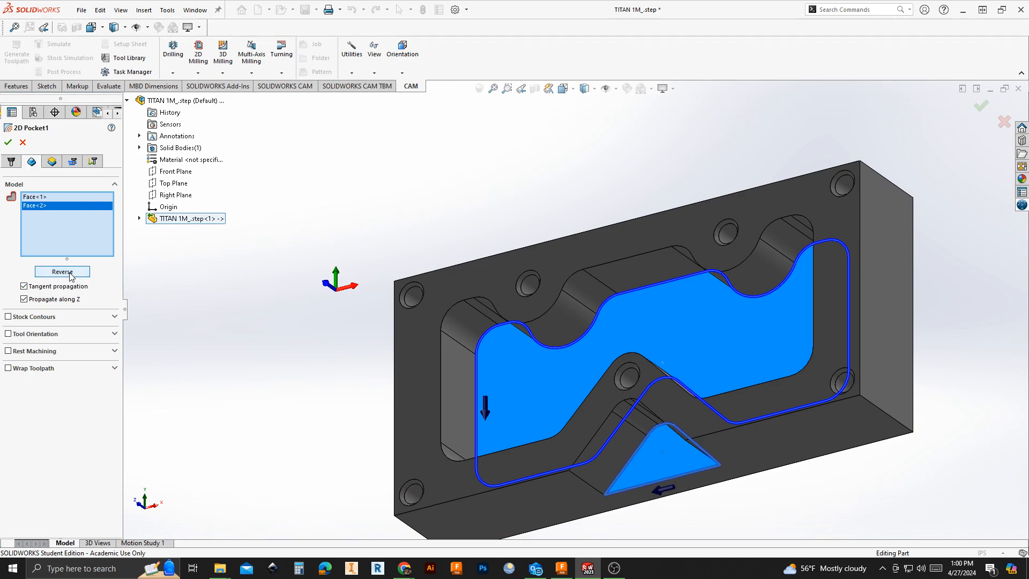
left_click(8, 143)
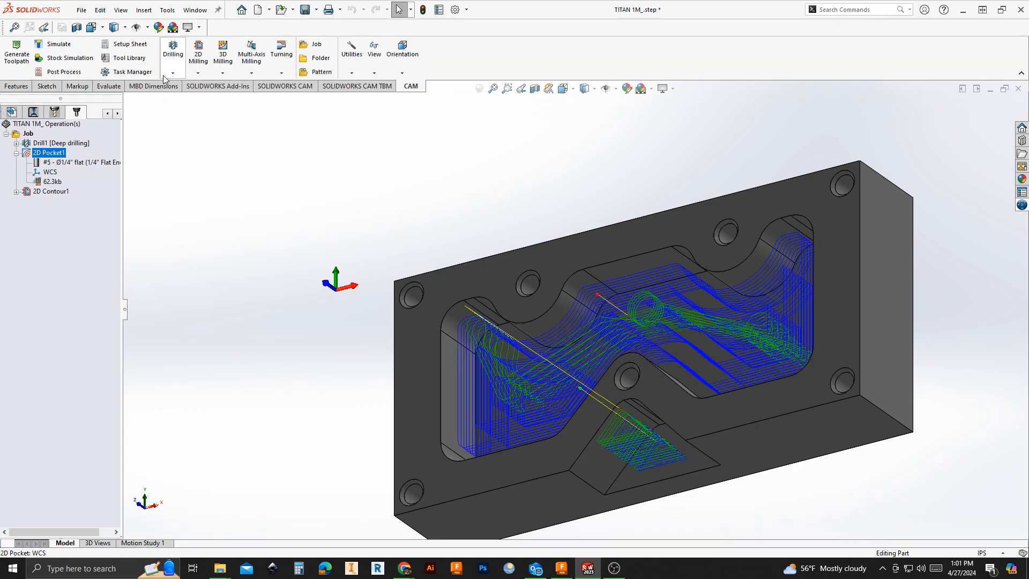
- Simulate 2D Pocket1 at a faster playback speed with stock shown and toolpath hidden, check the notch, and exit the simulation
left_click(60, 46)
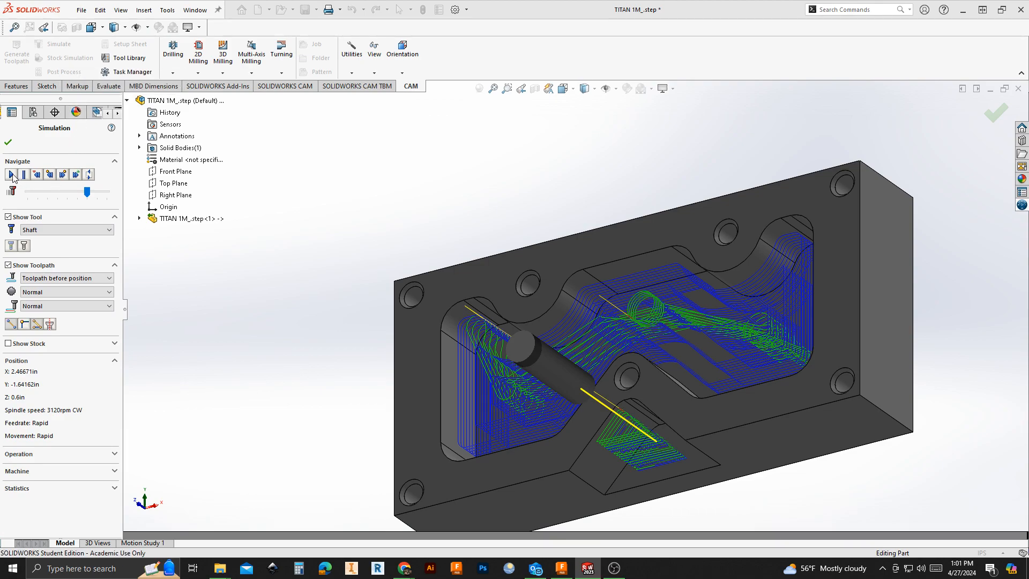
left_click(12, 175)
left_click_drag(88, 191, 96, 191)
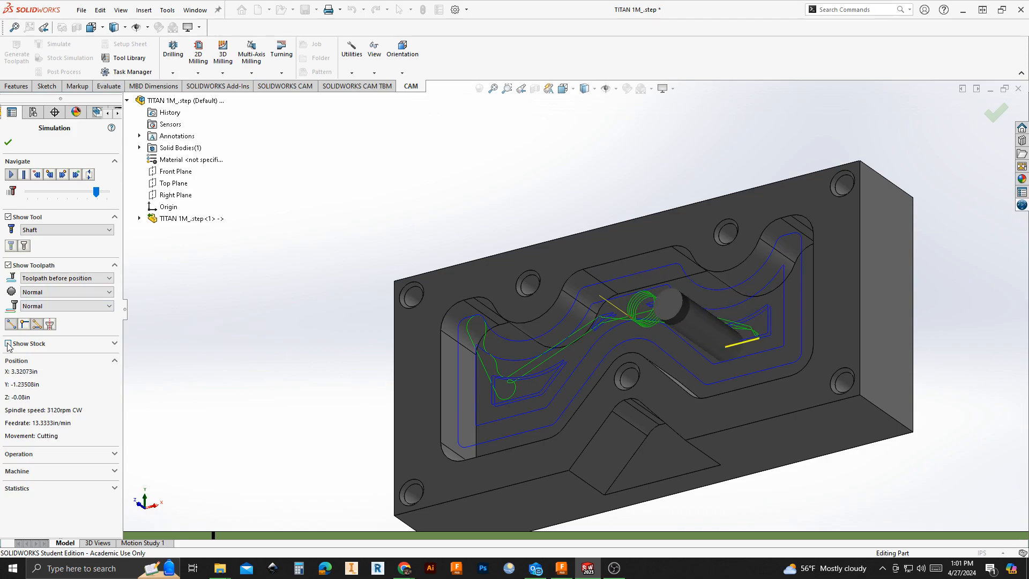
left_click(8, 343)
left_click(8, 265)
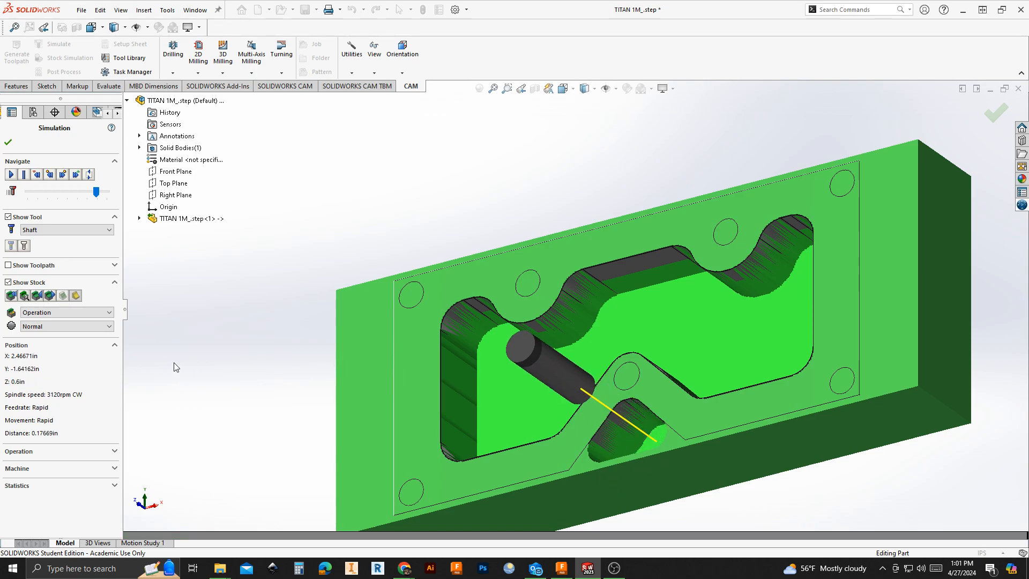
left_click(9, 143)
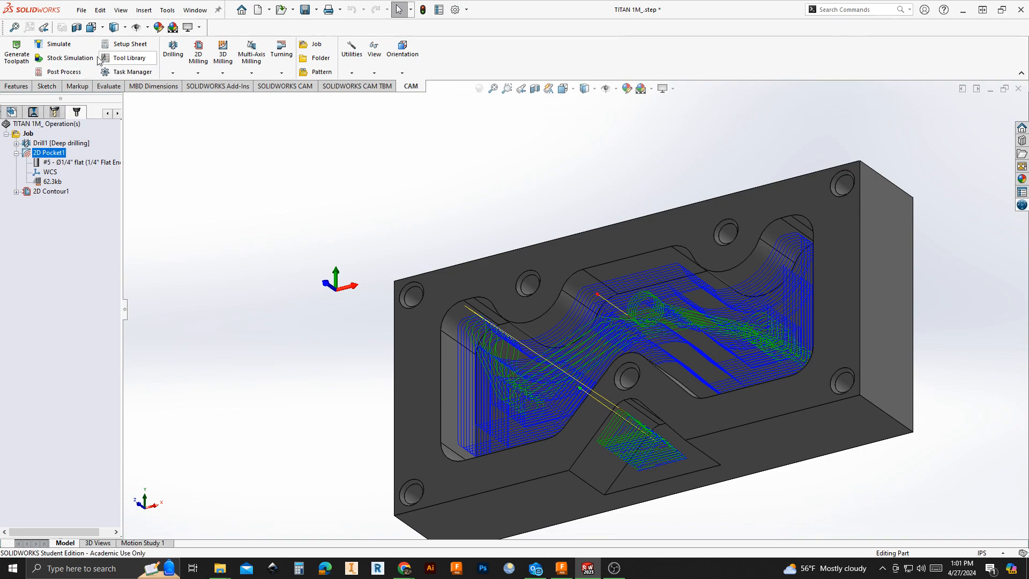
- Edit 2D Contour1 to add the triangular notch face to the contour selection alongside Edge<1>, and accept the operation
right_click(27, 193)
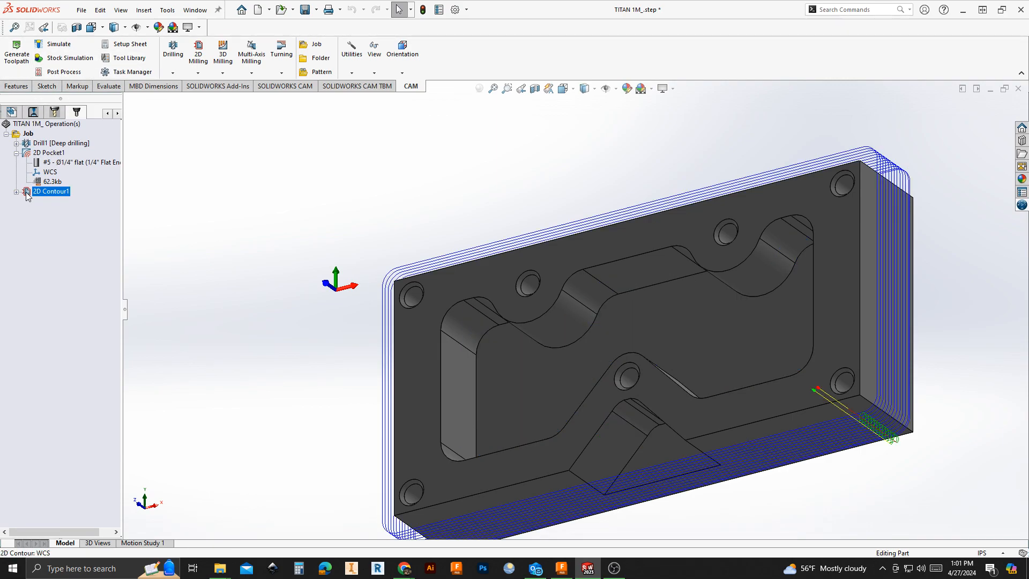
left_click(49, 199)
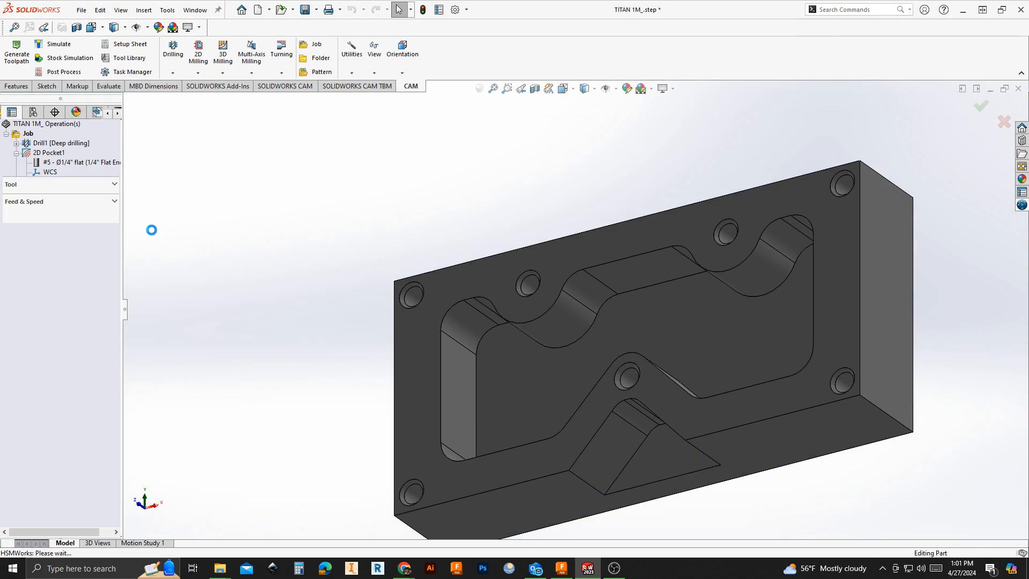
left_click(585, 452)
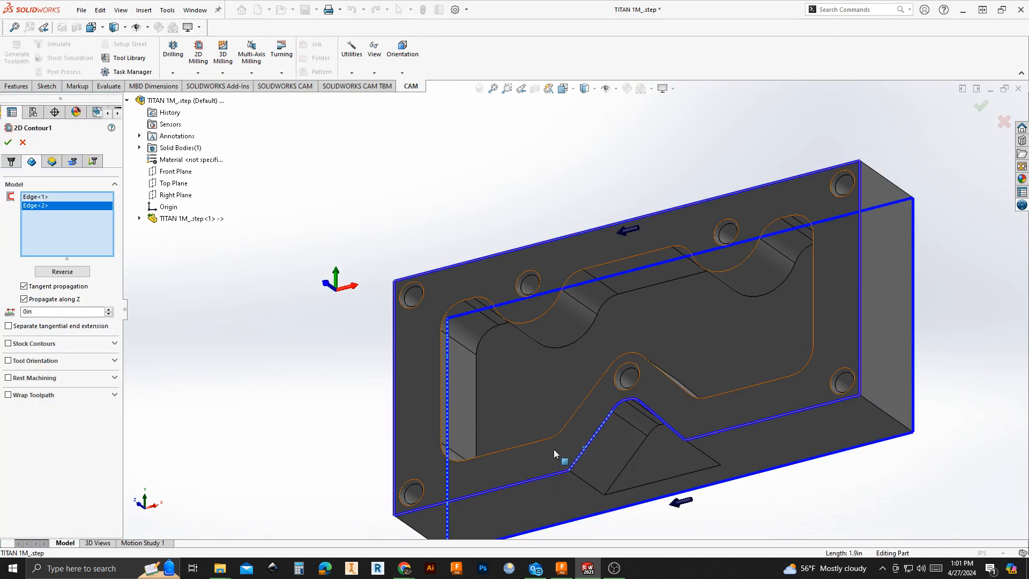
right_click(38, 206)
left_click(59, 226)
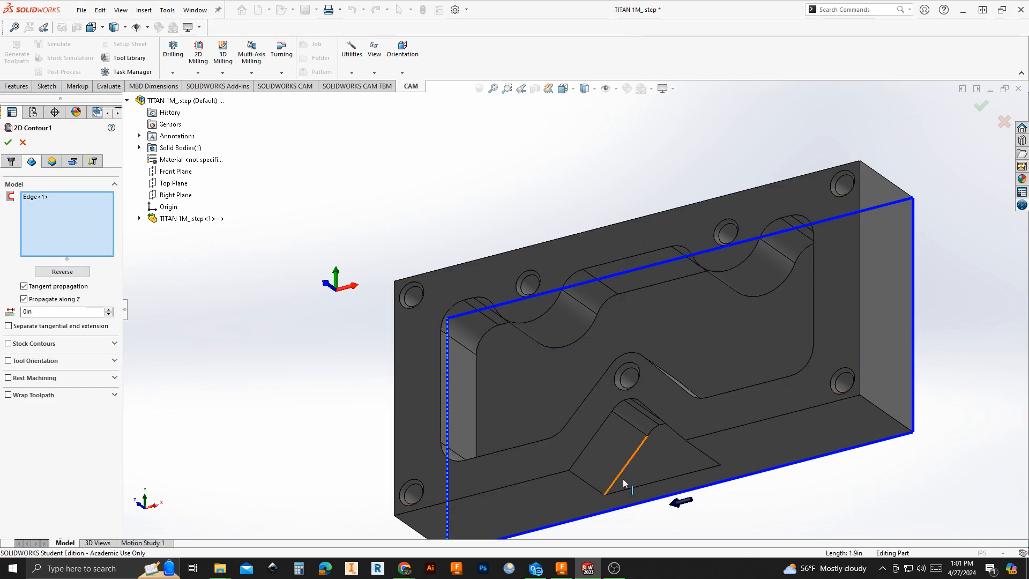
left_click(631, 465)
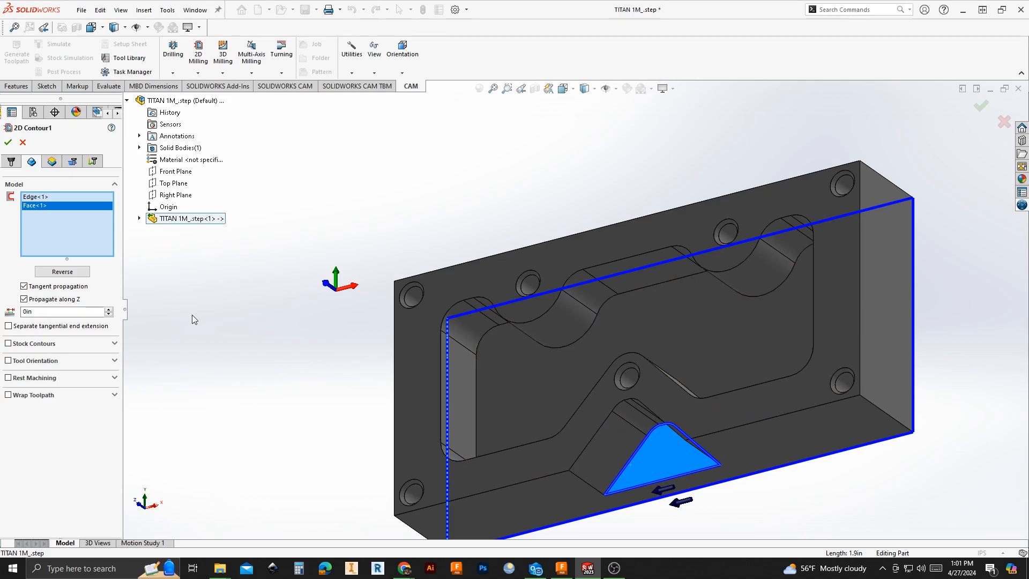
left_click(8, 143)
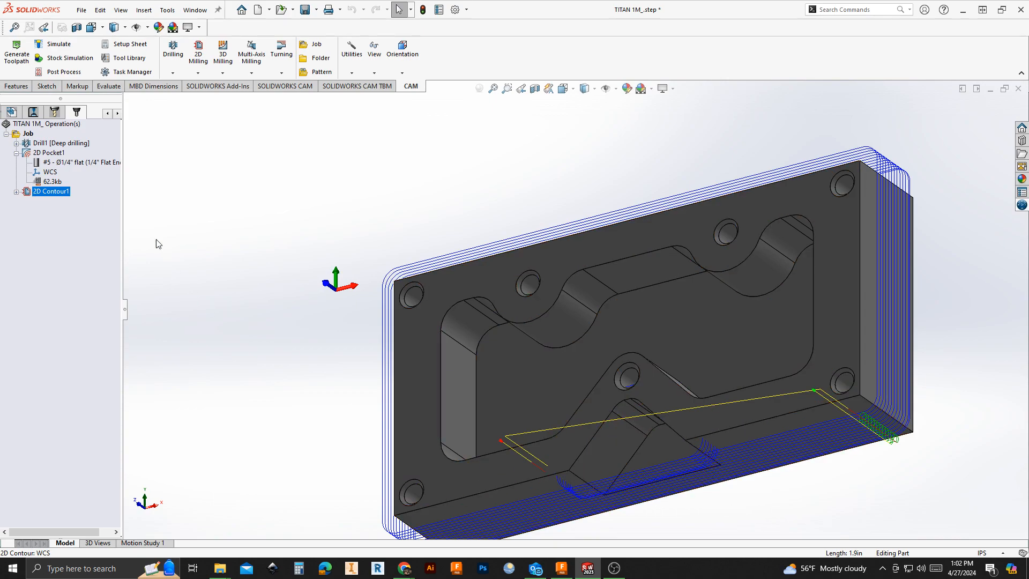
- Edit 2D Contour1 to reverse the contour direction of the triangular notch face (Face<1>) and accept the operation
right_click(29, 192)
left_click(45, 199)
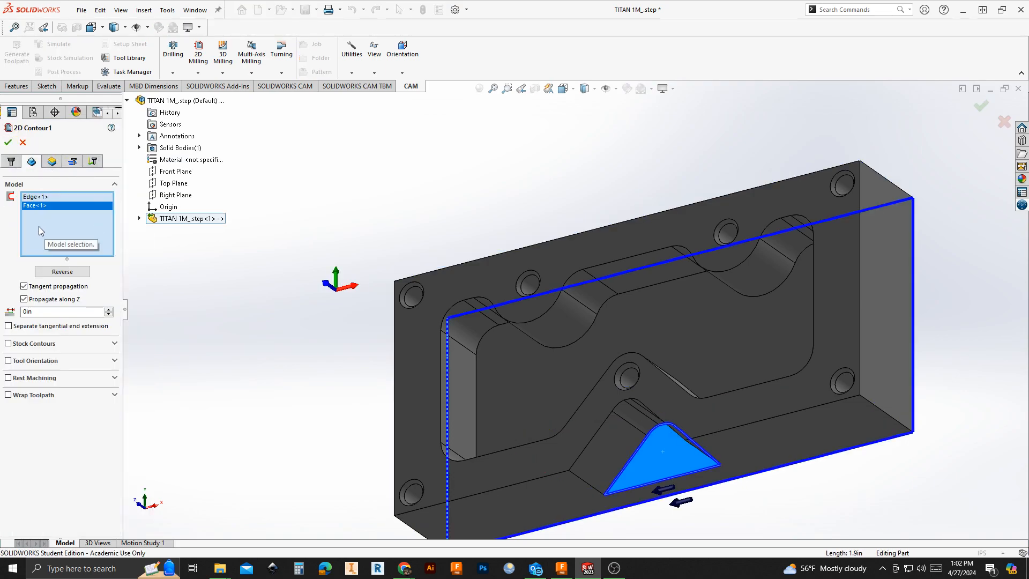
left_click(62, 272)
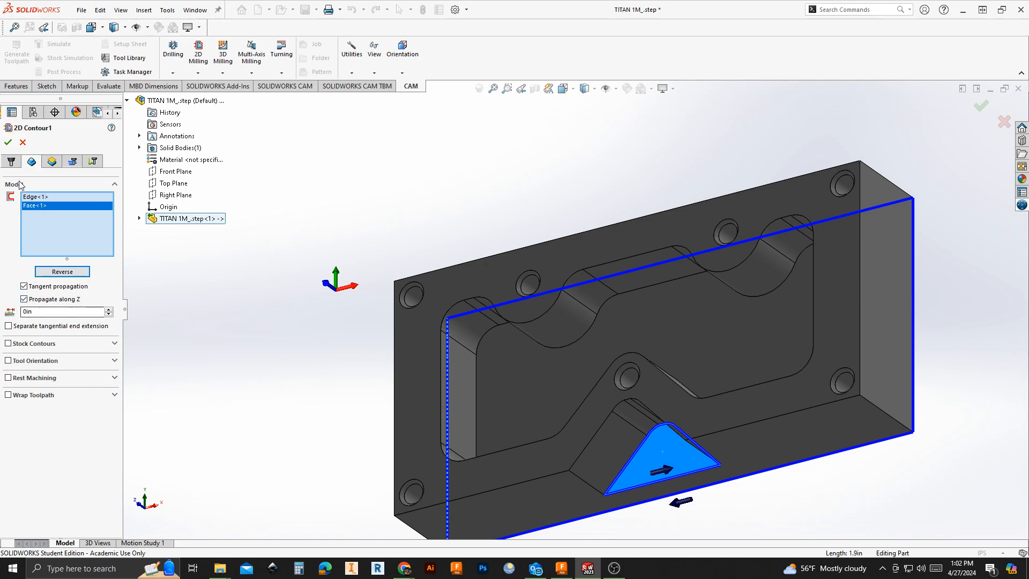
left_click(8, 143)
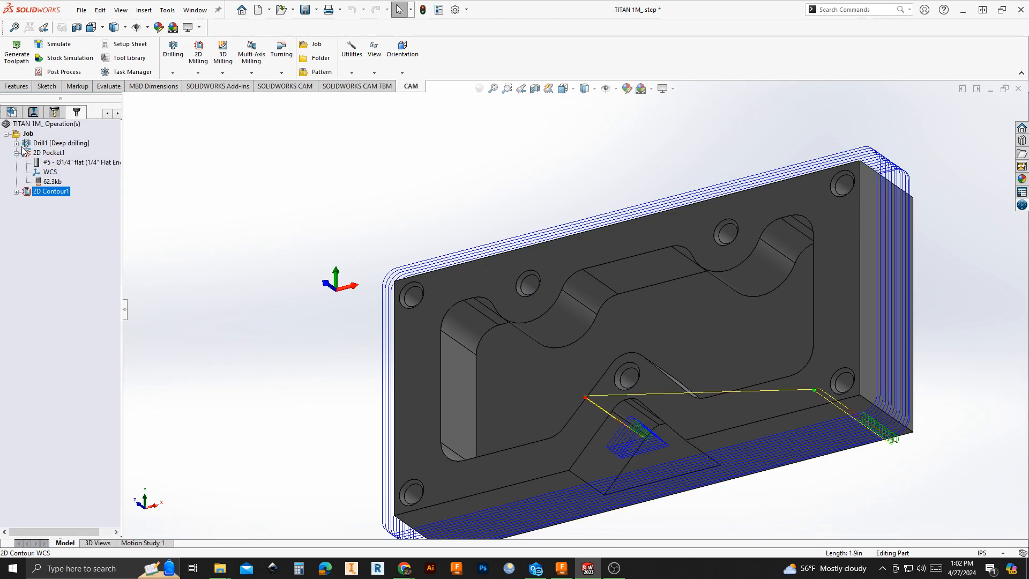
- Simulate 2D Contour1 at a faster playback speed with the stock shown, check the notch and outer profile, and exit the simulation
left_click(58, 44)
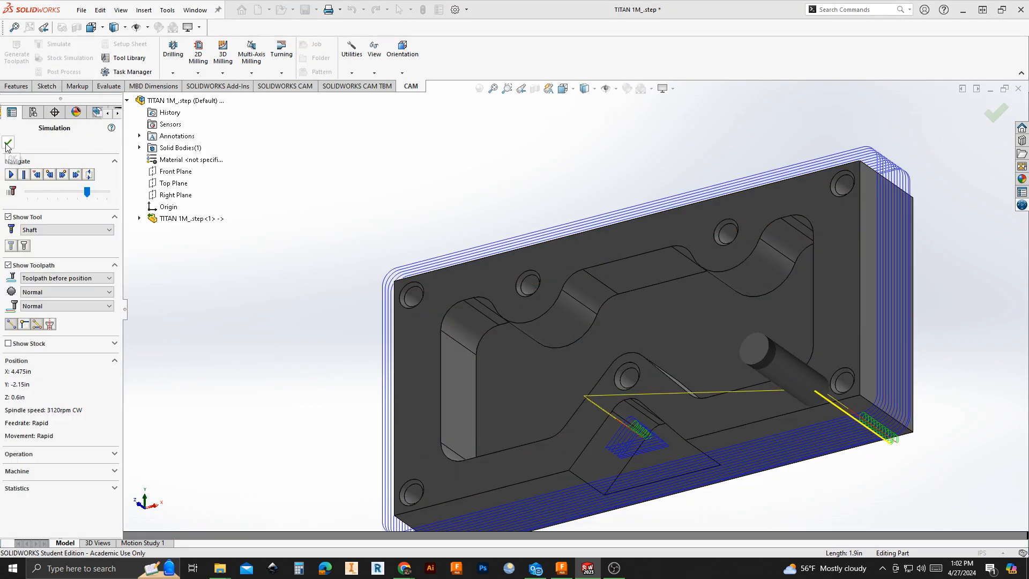
left_click(11, 174)
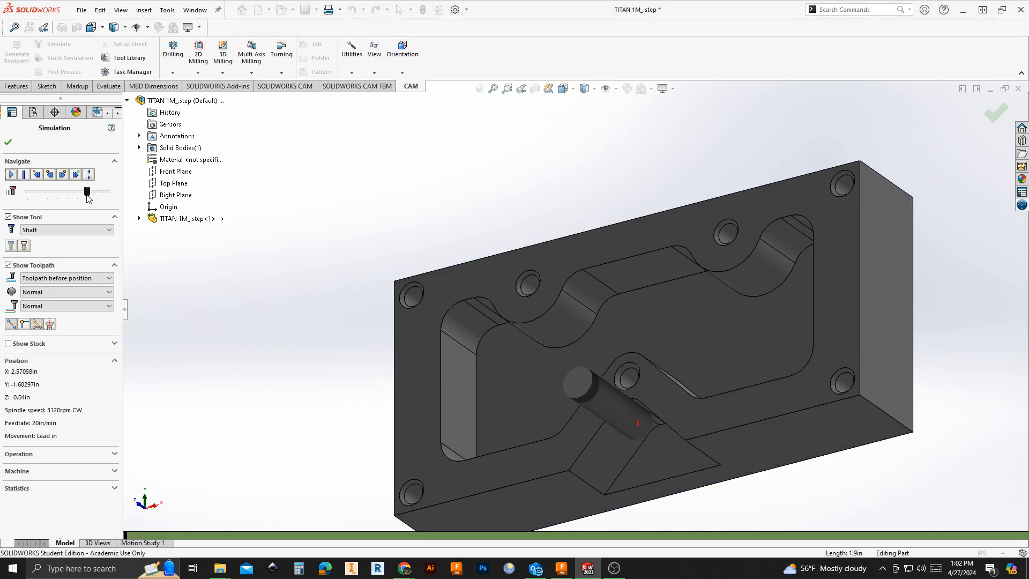
left_click_drag(87, 191, 104, 192)
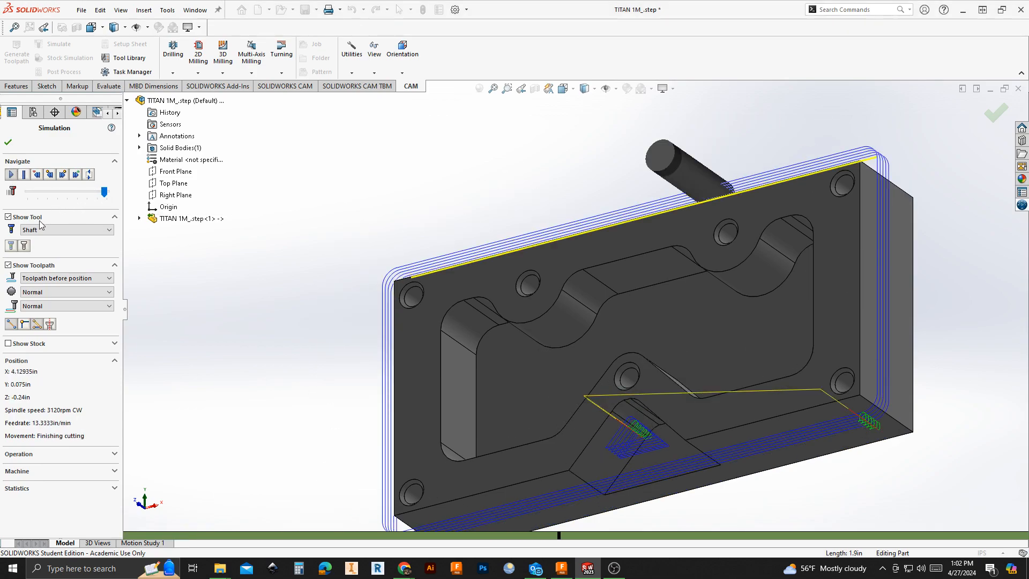
left_click(16, 343)
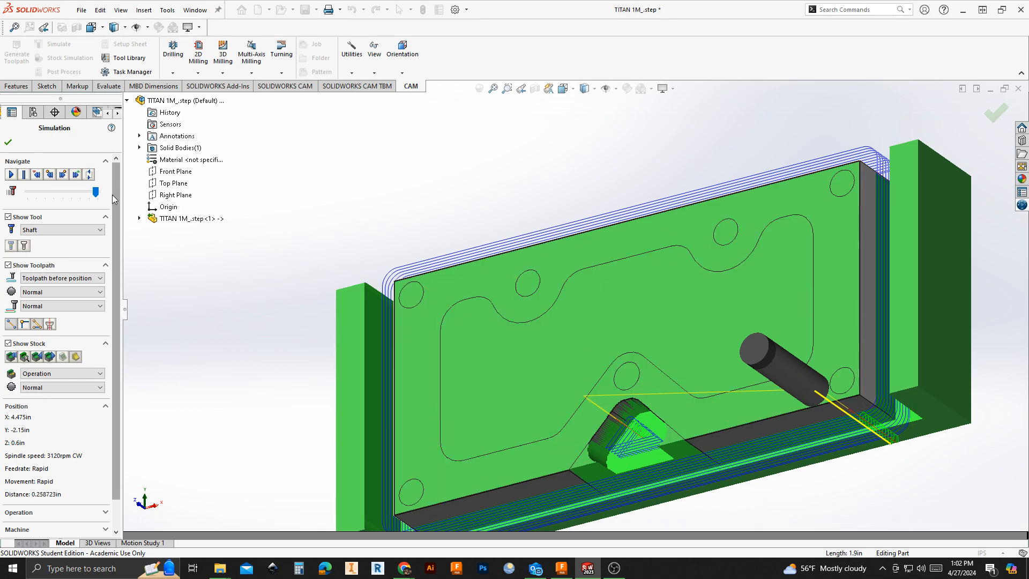
left_click(8, 141)
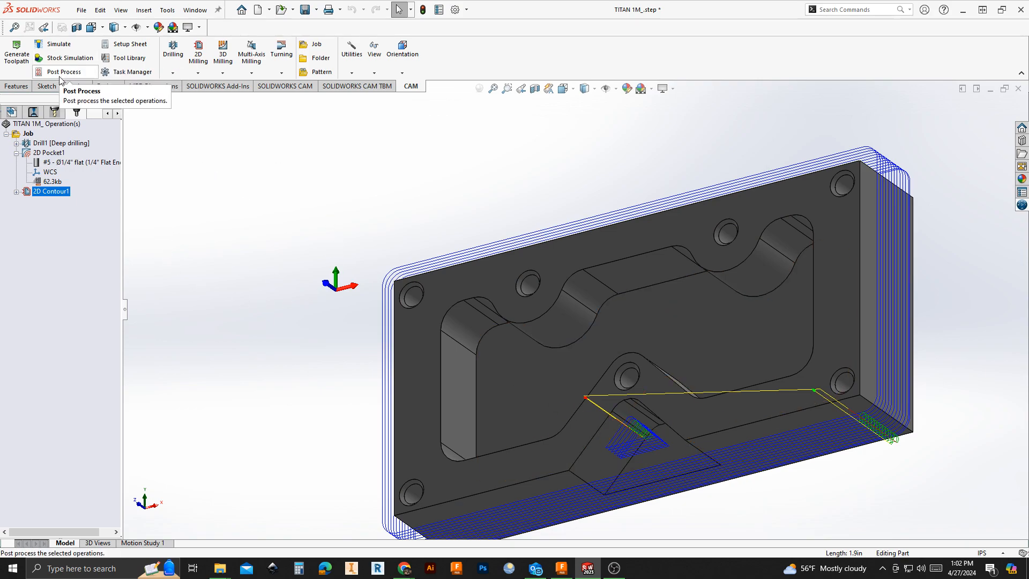
- Regenerate the 2D Contour1 toolpath, post process it as TITAN 1M_.step with the Tormach PathPilot configuration, and close the NC editor
left_click(16, 52)
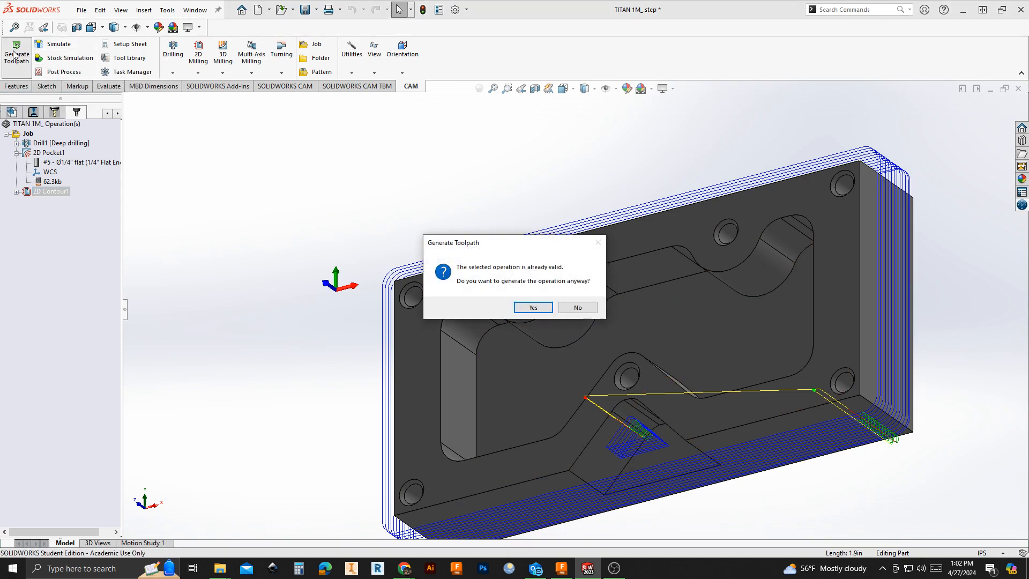
left_click(532, 307)
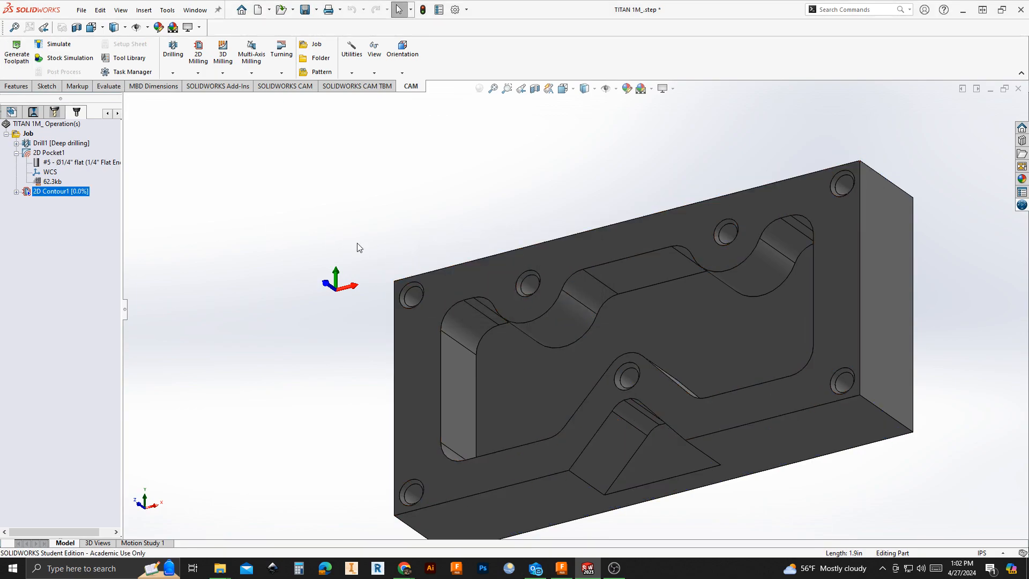
left_click(54, 75)
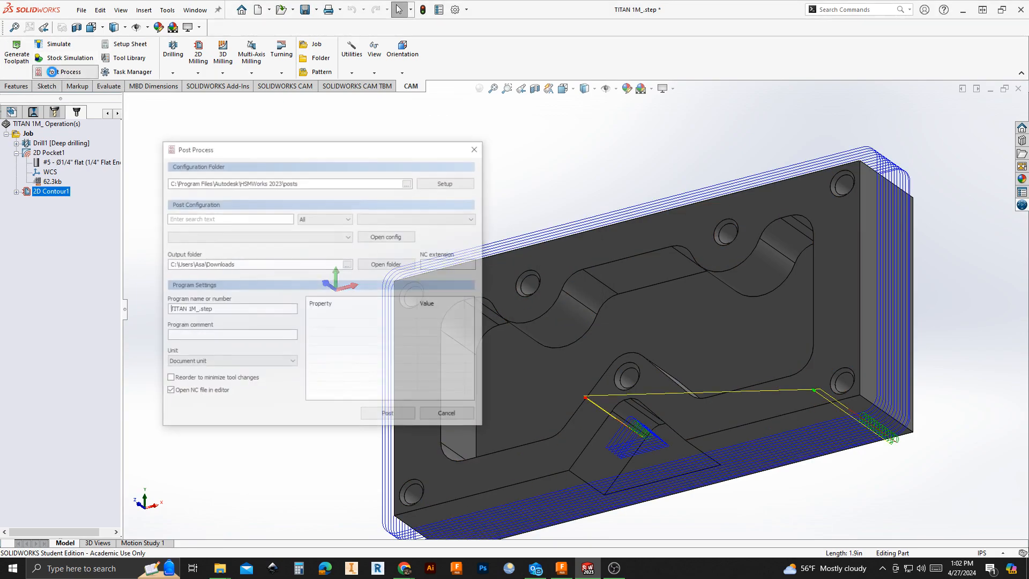
left_click(363, 413)
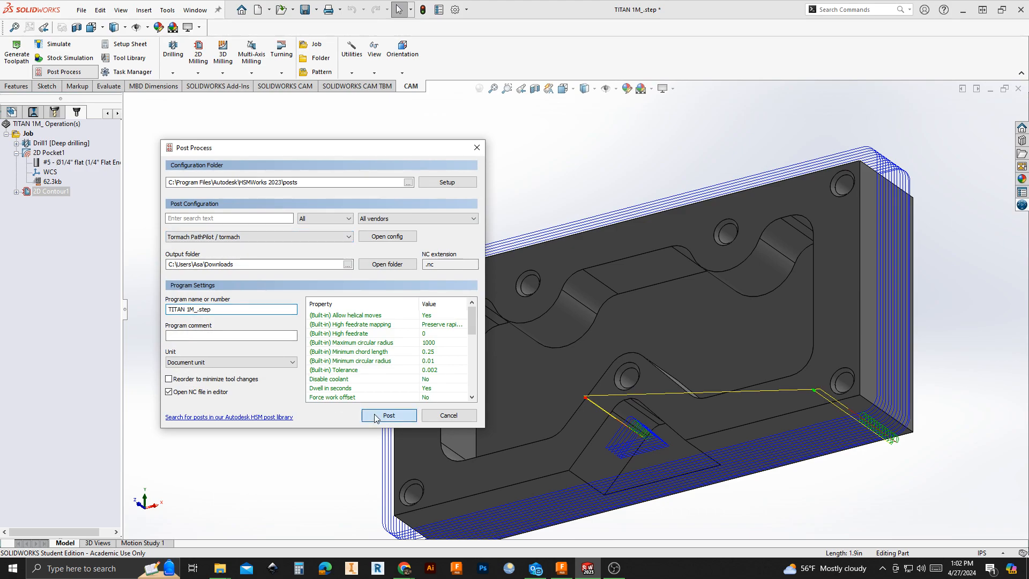
left_click(755, 414)
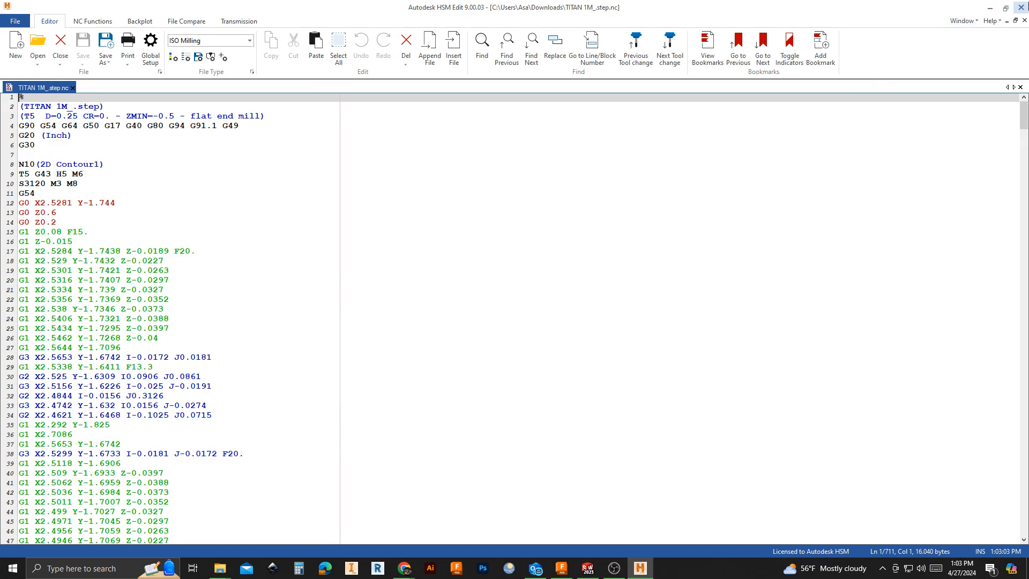
left_click(1022, 7)
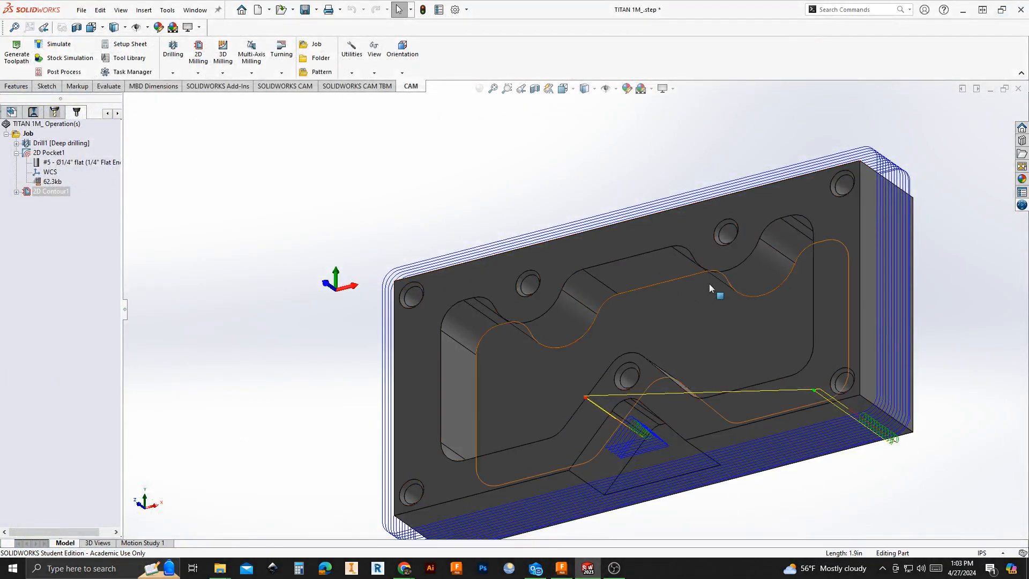